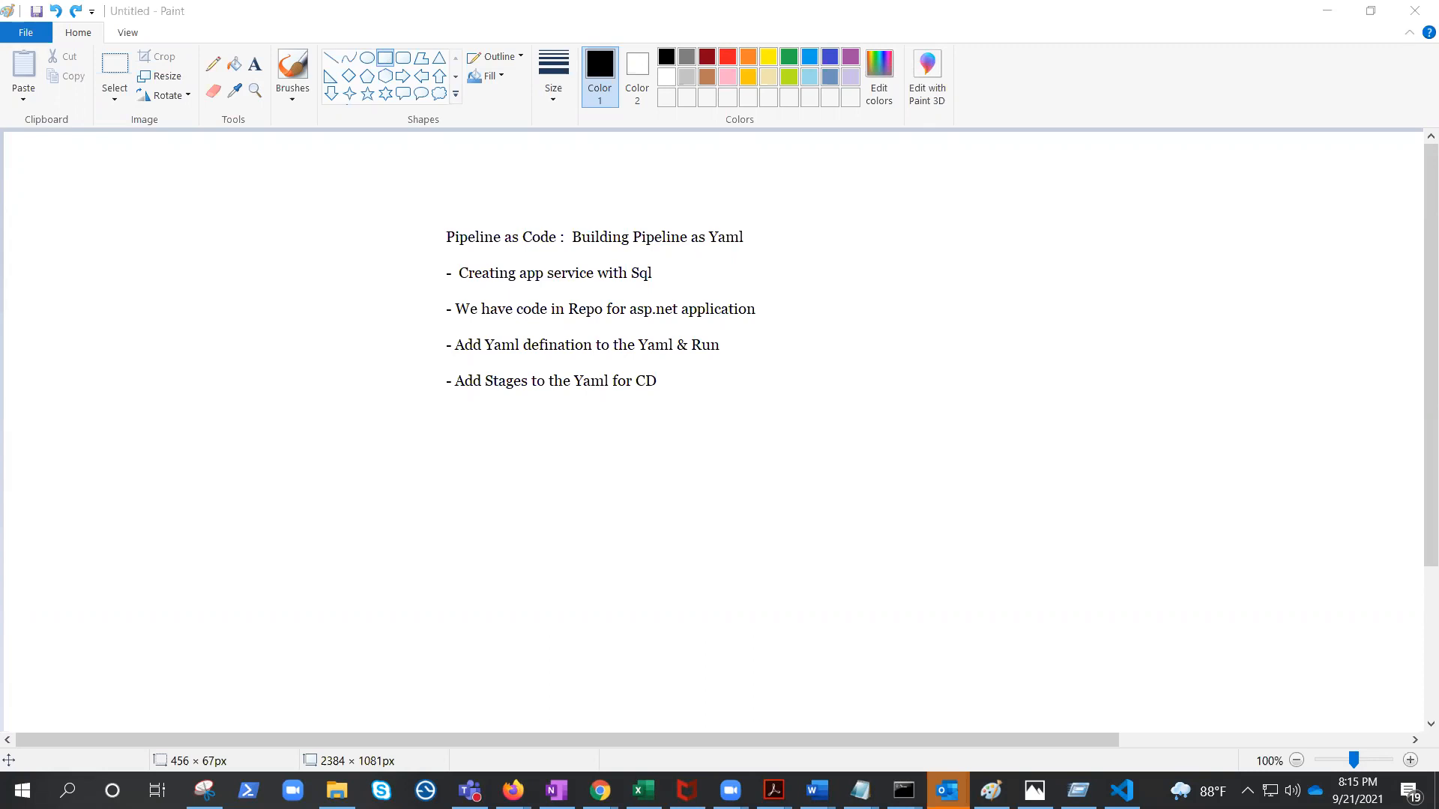
# Draw a rectangle about 424 × 54 px around the title line 'Pipeline as Code : Building Pipeline as Yaml'.
pyautogui.click(386, 59)
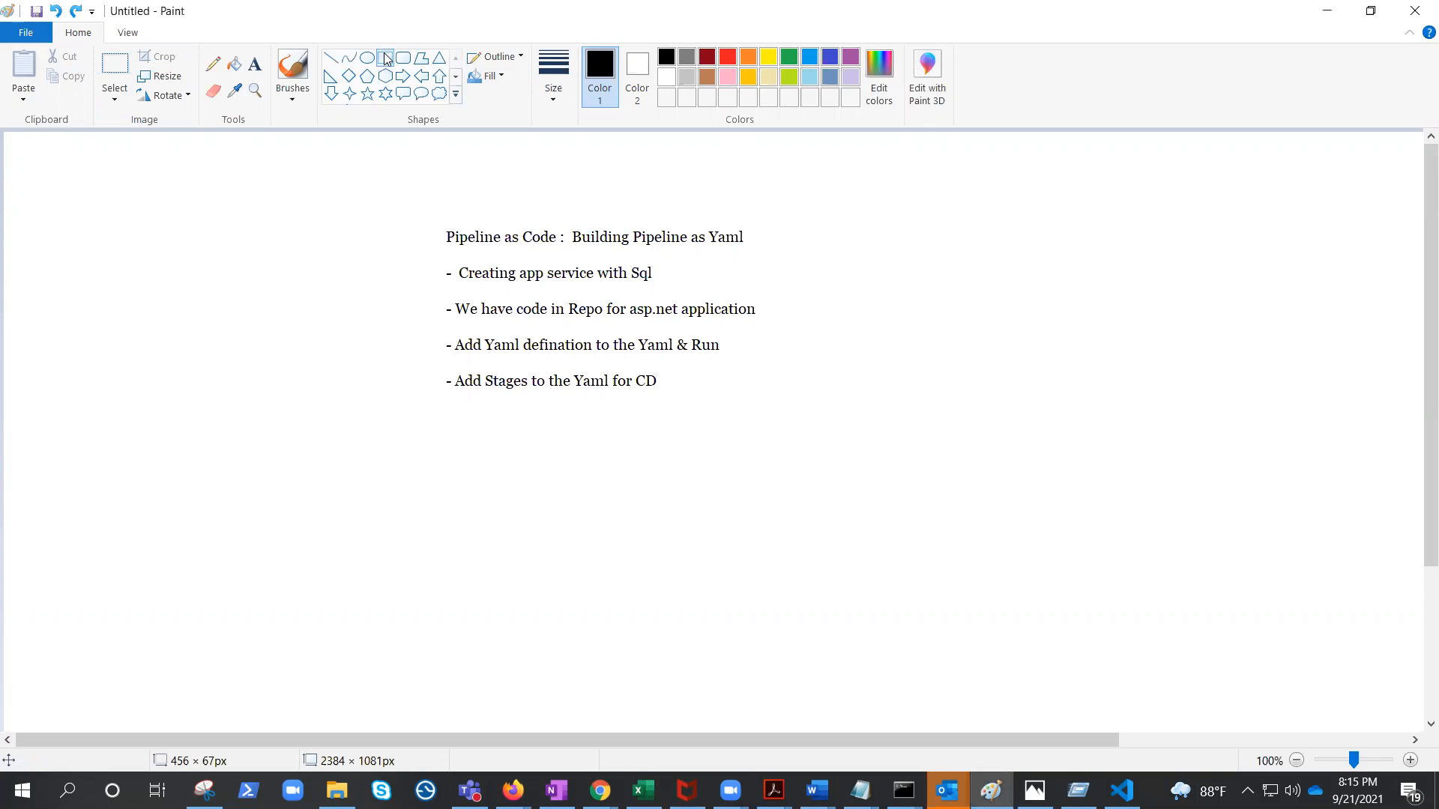
pyautogui.moveTo(438, 216); pyautogui.dragTo(755, 256)
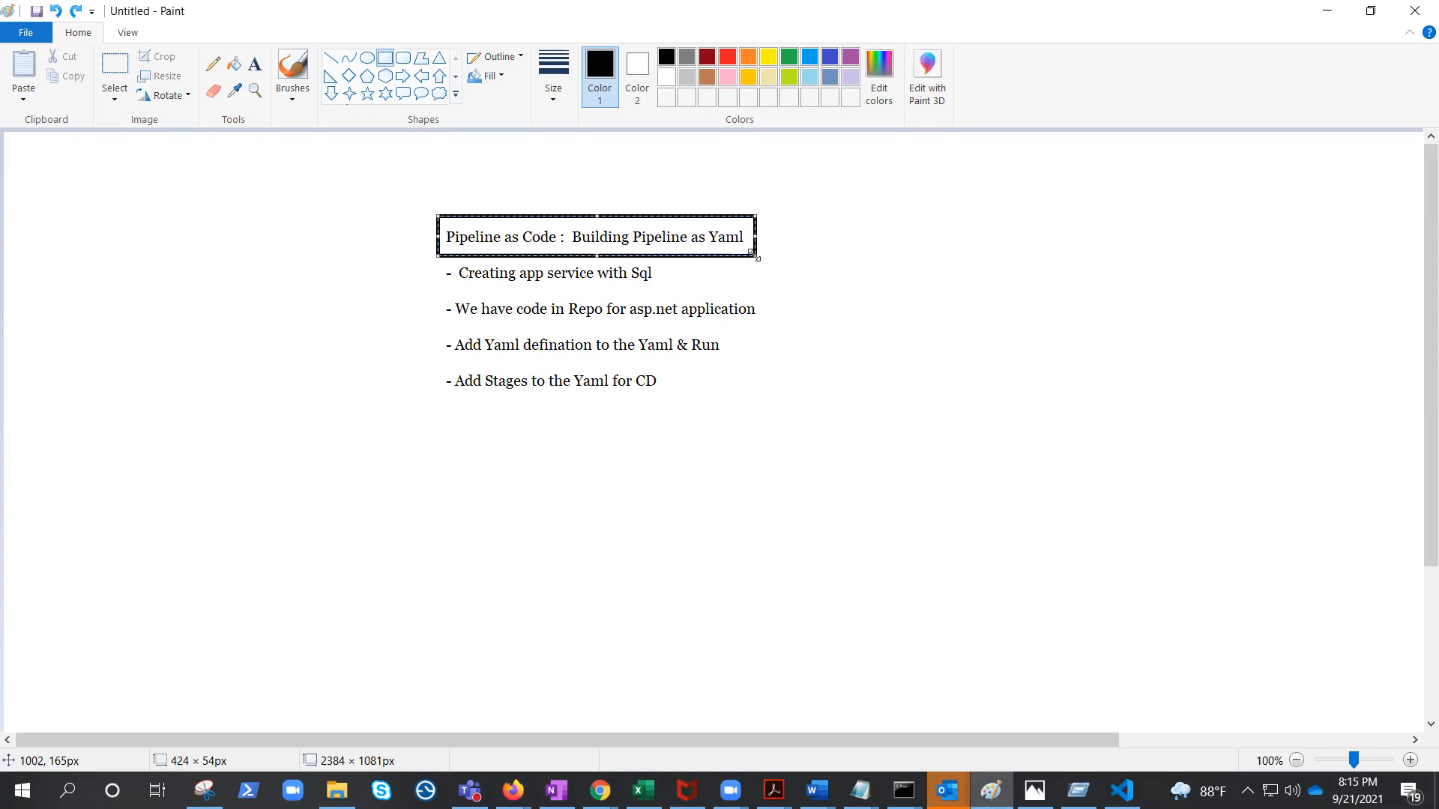
pyautogui.click(877, 292)
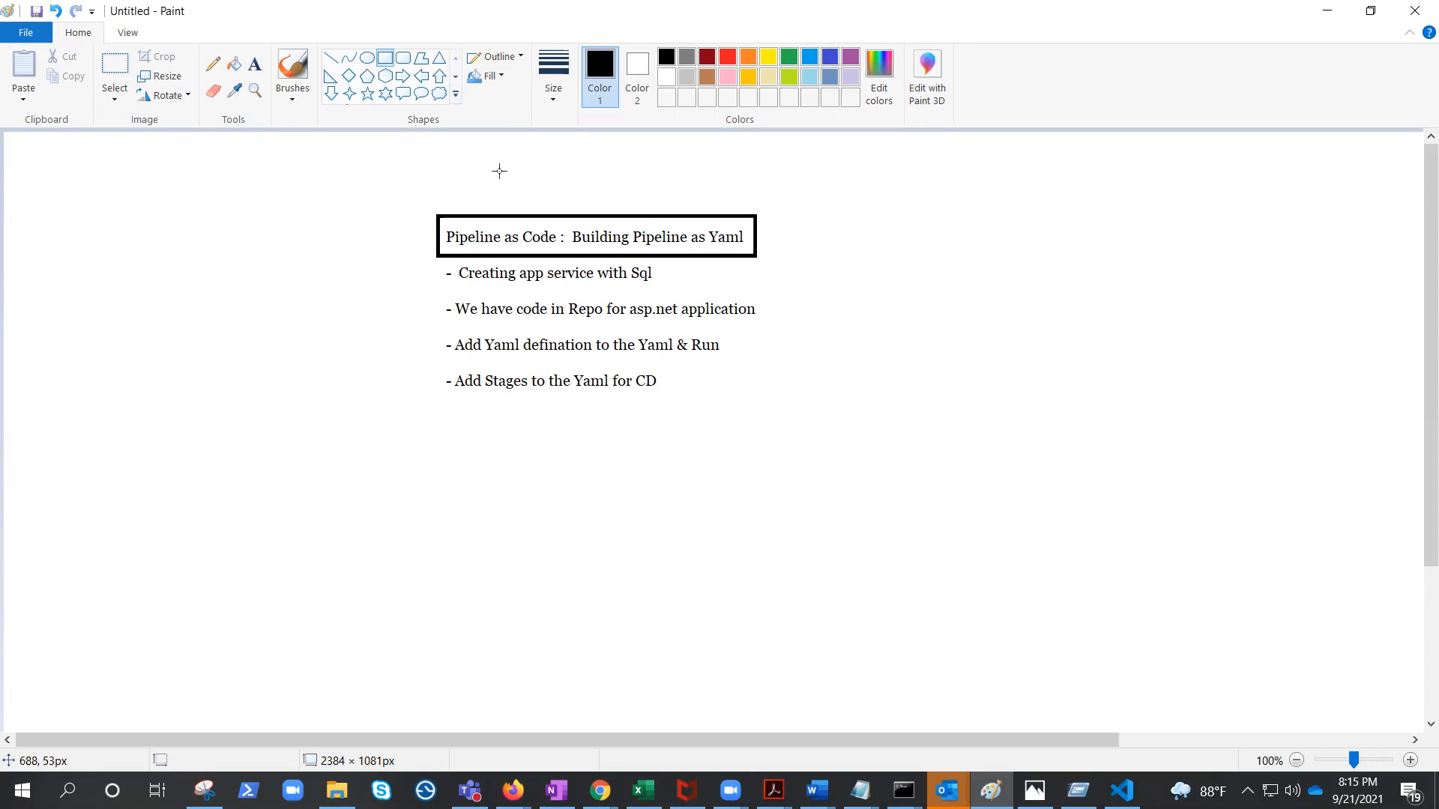
# Draw a horizontal line beside each of the four bullet points with the Line tool.
pyautogui.click(331, 58)
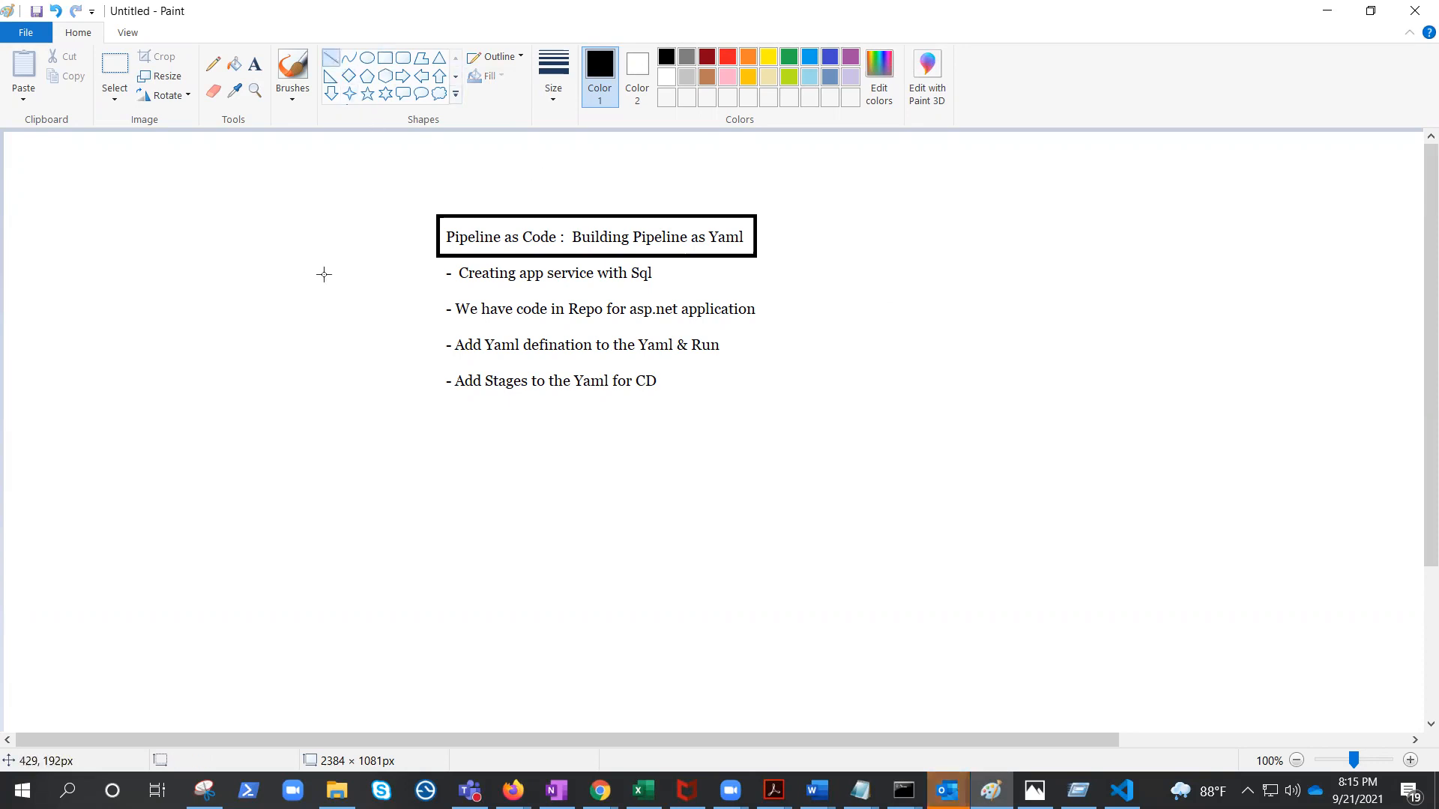
pyautogui.moveTo(672, 275); pyautogui.dragTo(863, 276)
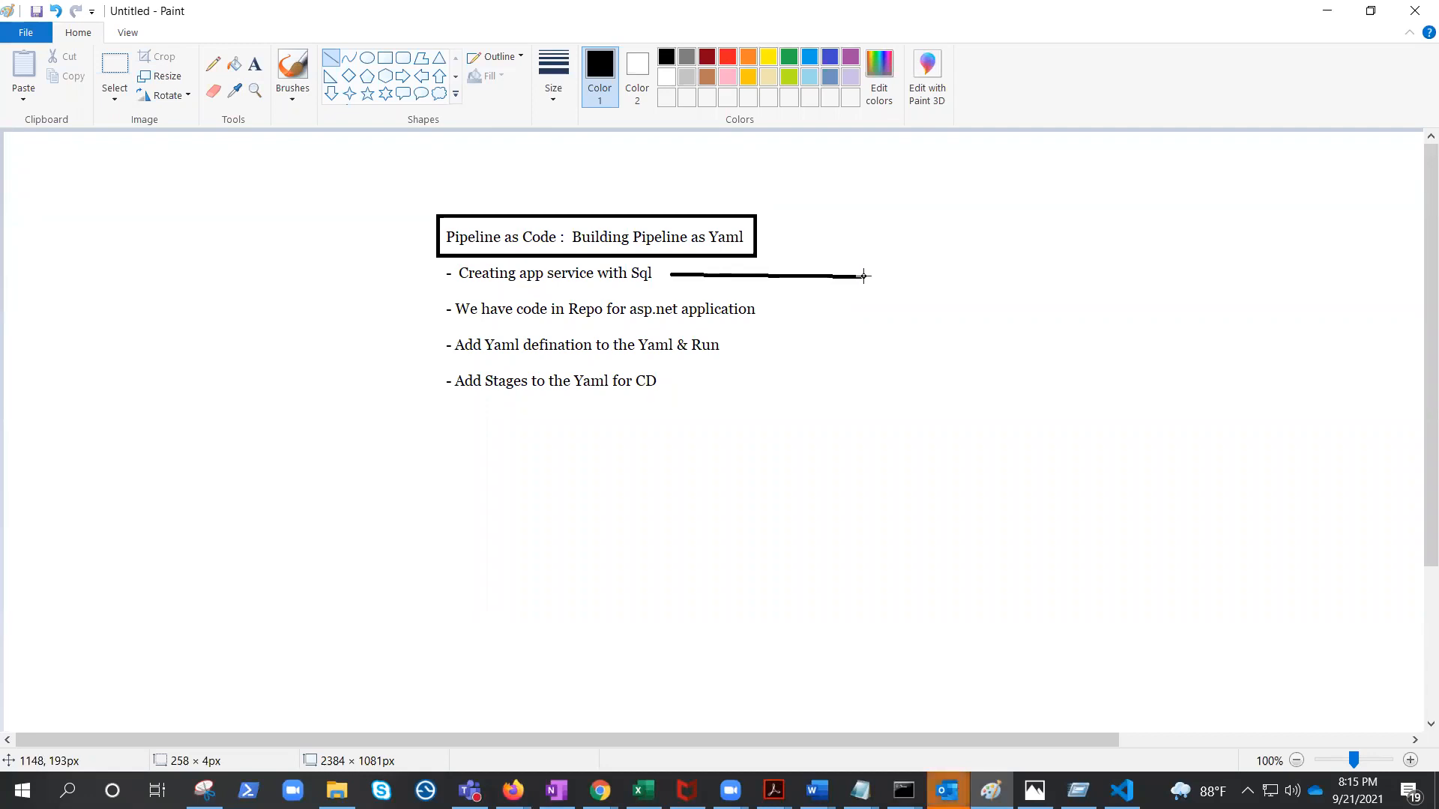
pyautogui.moveTo(864, 276); pyautogui.dragTo(865, 275)
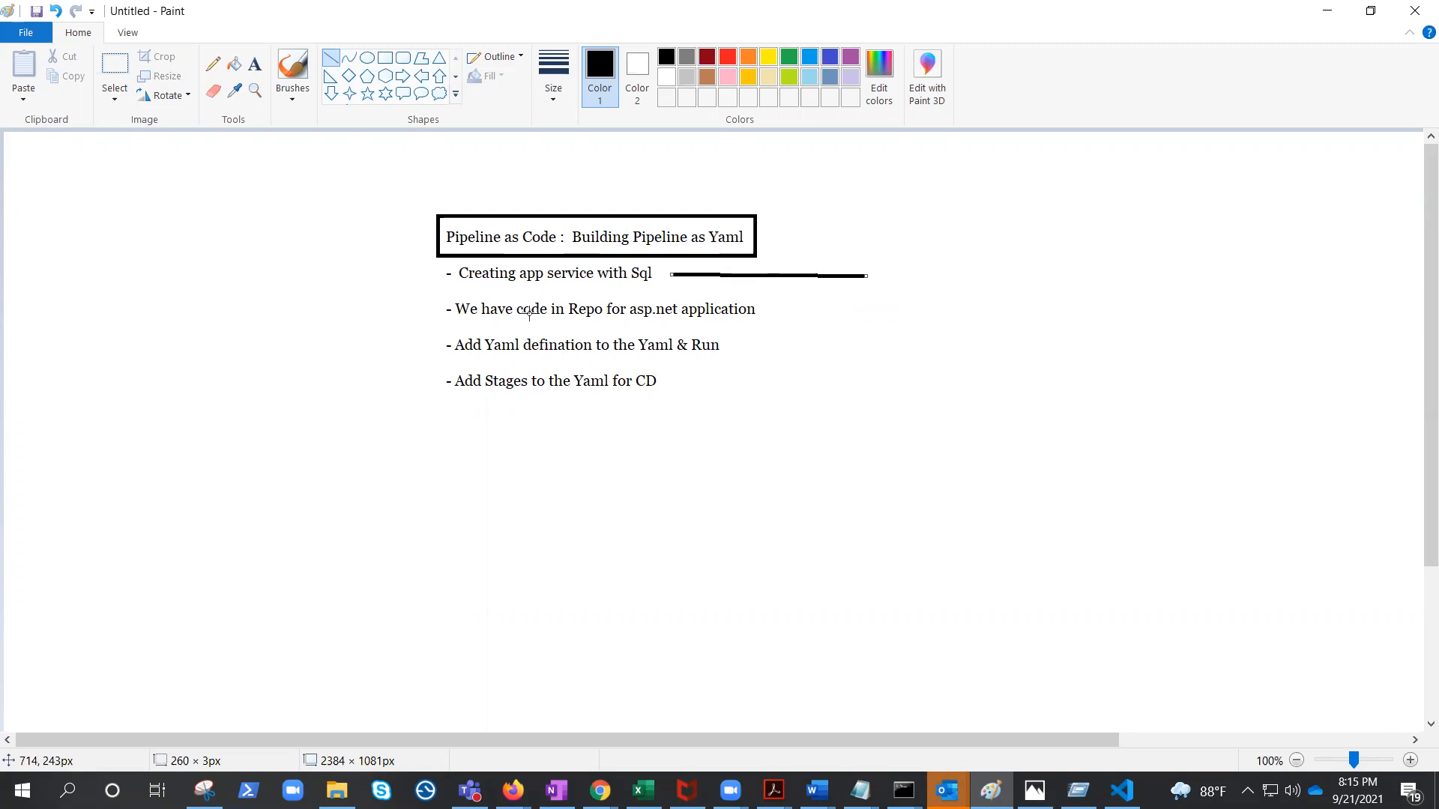
pyautogui.moveTo(772, 308); pyautogui.dragTo(901, 310)
pyautogui.moveTo(754, 346); pyautogui.dragTo(901, 345)
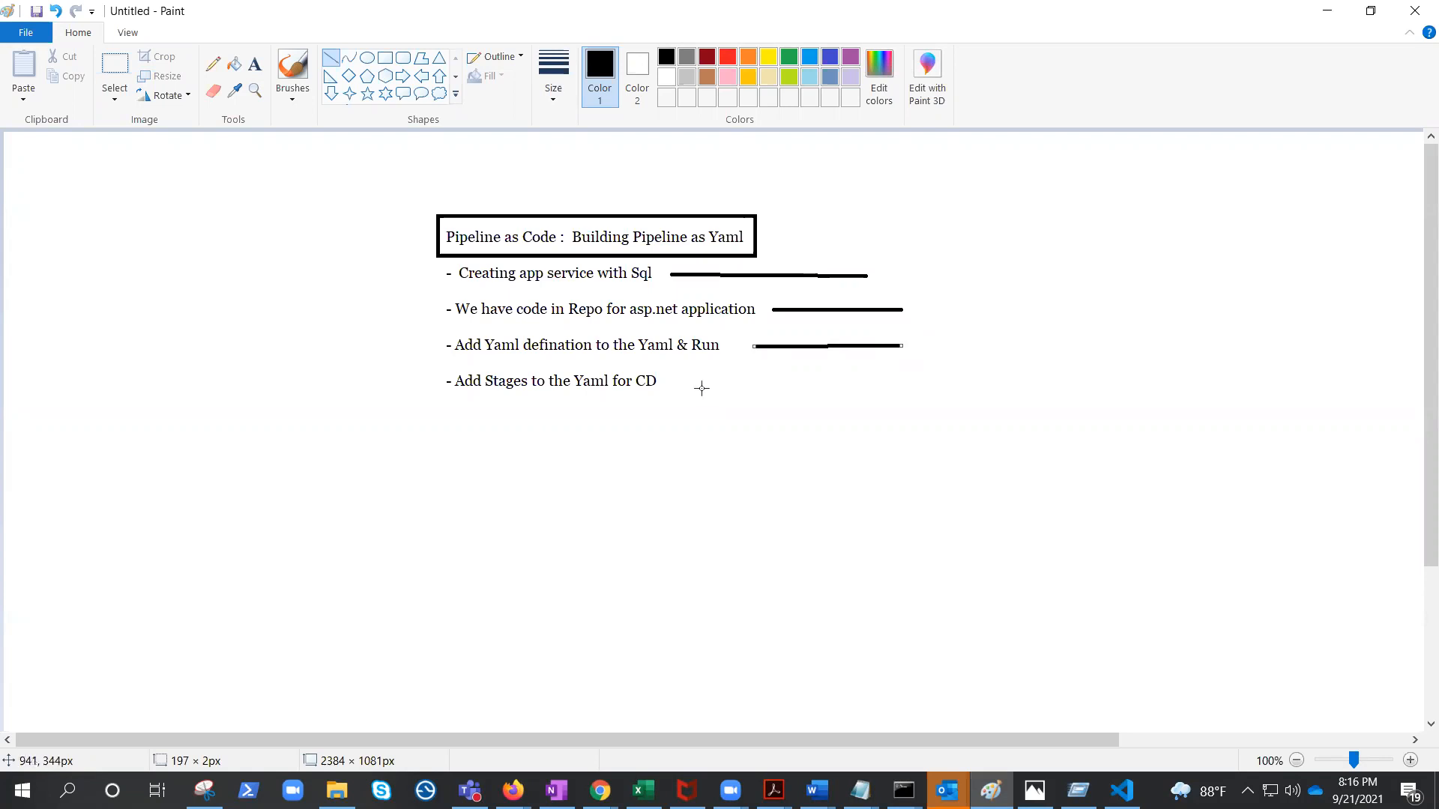
pyautogui.moveTo(698, 380); pyautogui.dragTo(793, 377)
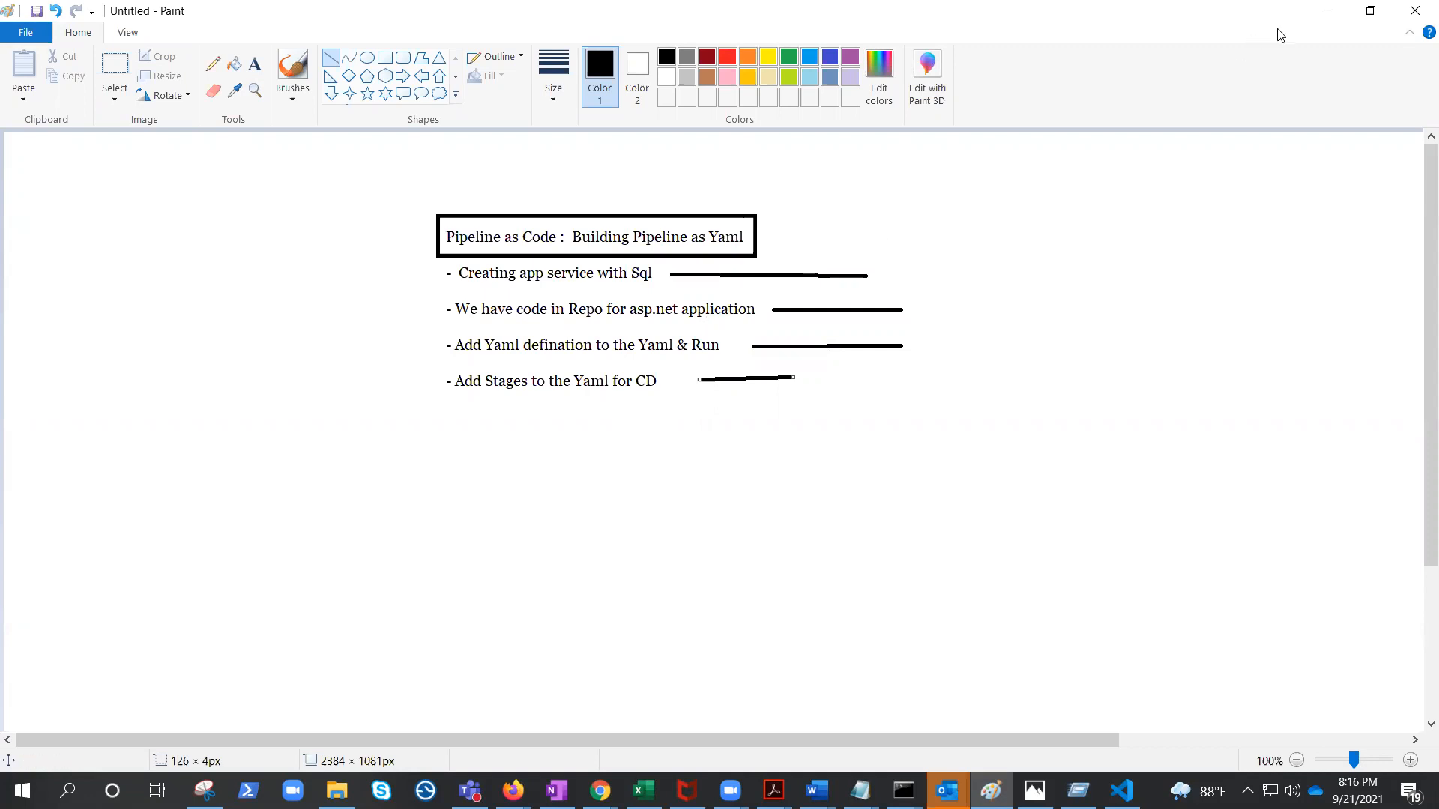
# Switch to the Azure portal in the browser and open Create a resource.
pyautogui.click(1329, 20)
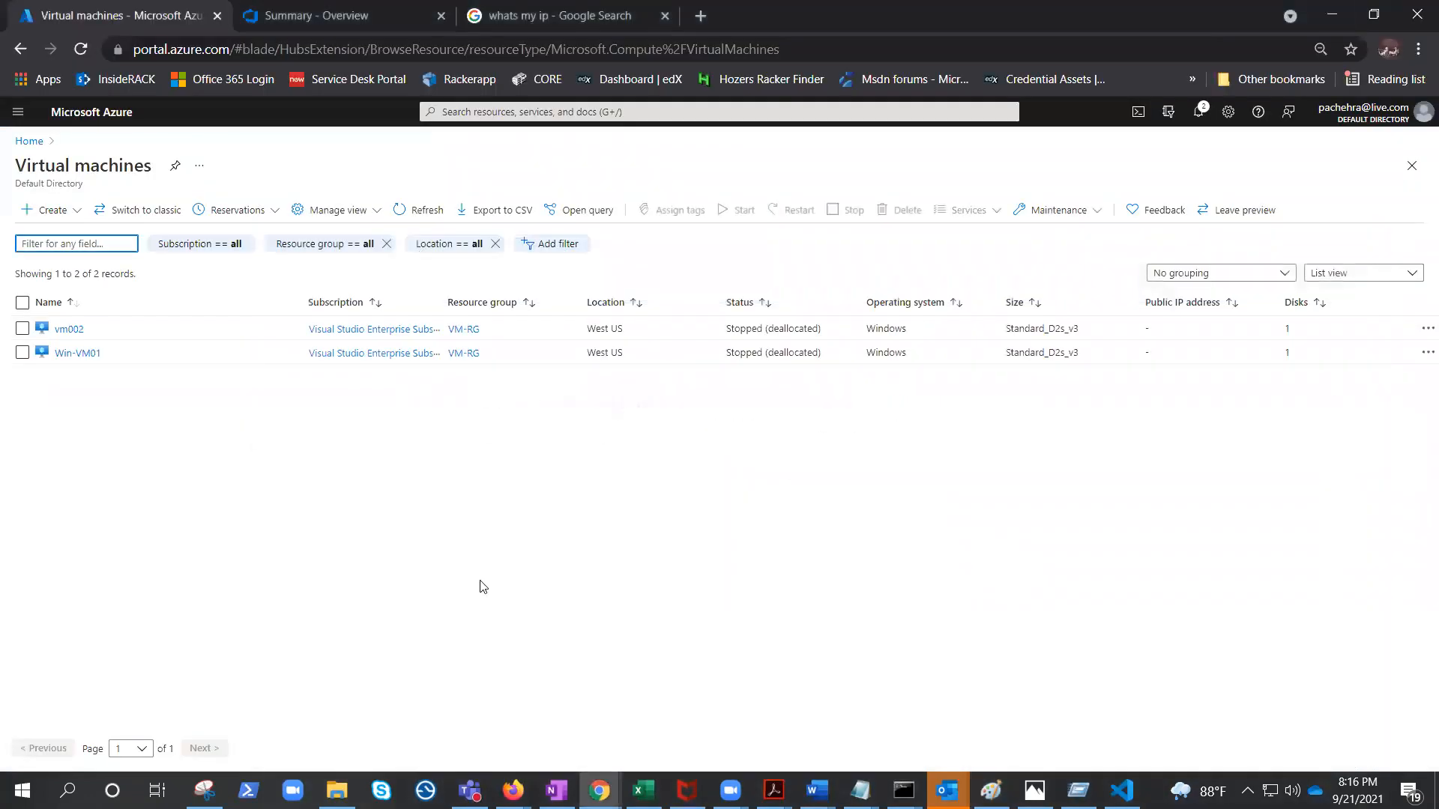
pyautogui.click(18, 112)
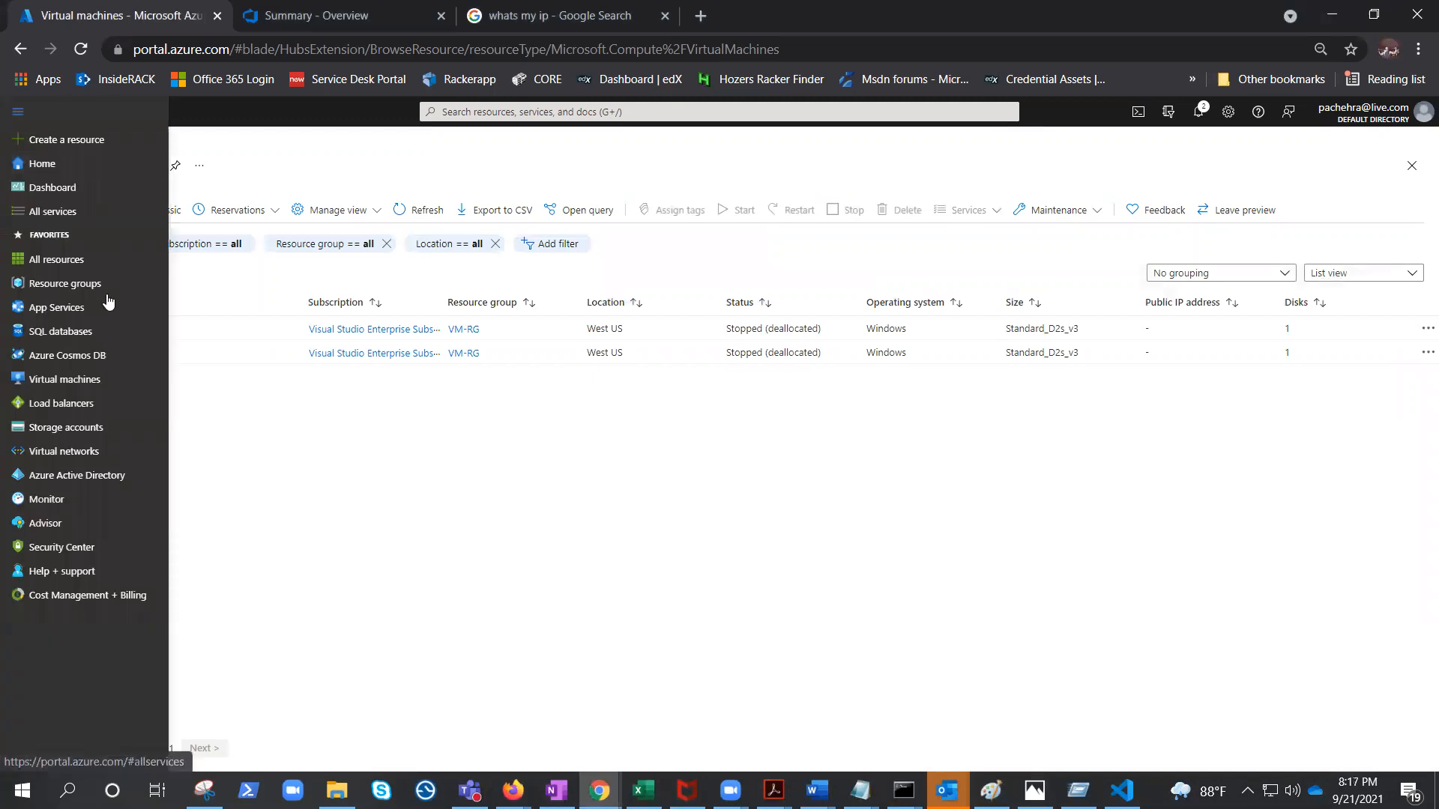
pyautogui.click(60, 145)
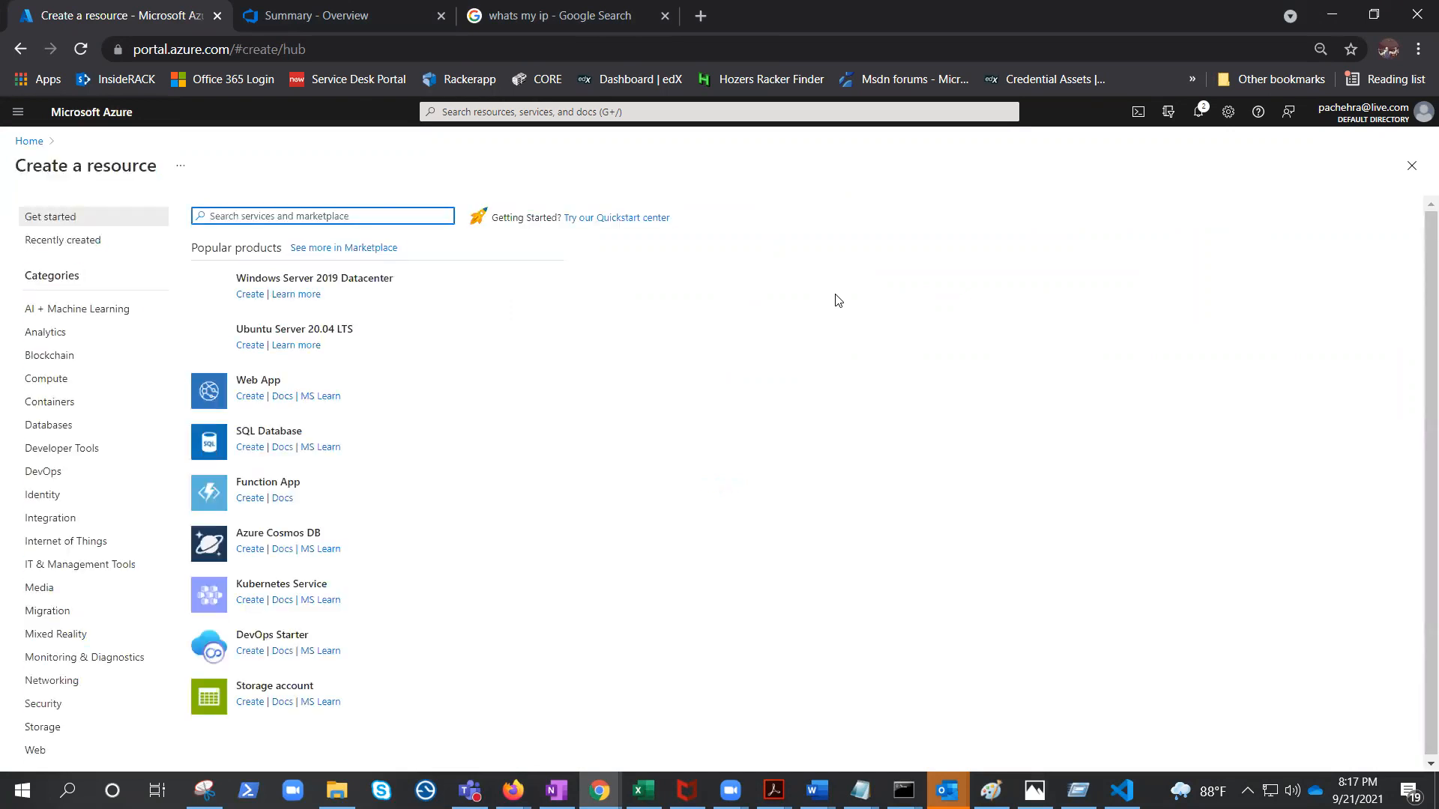
# Search the marketplace for Web App + SQL and start creating one.
pyautogui.write('app service')
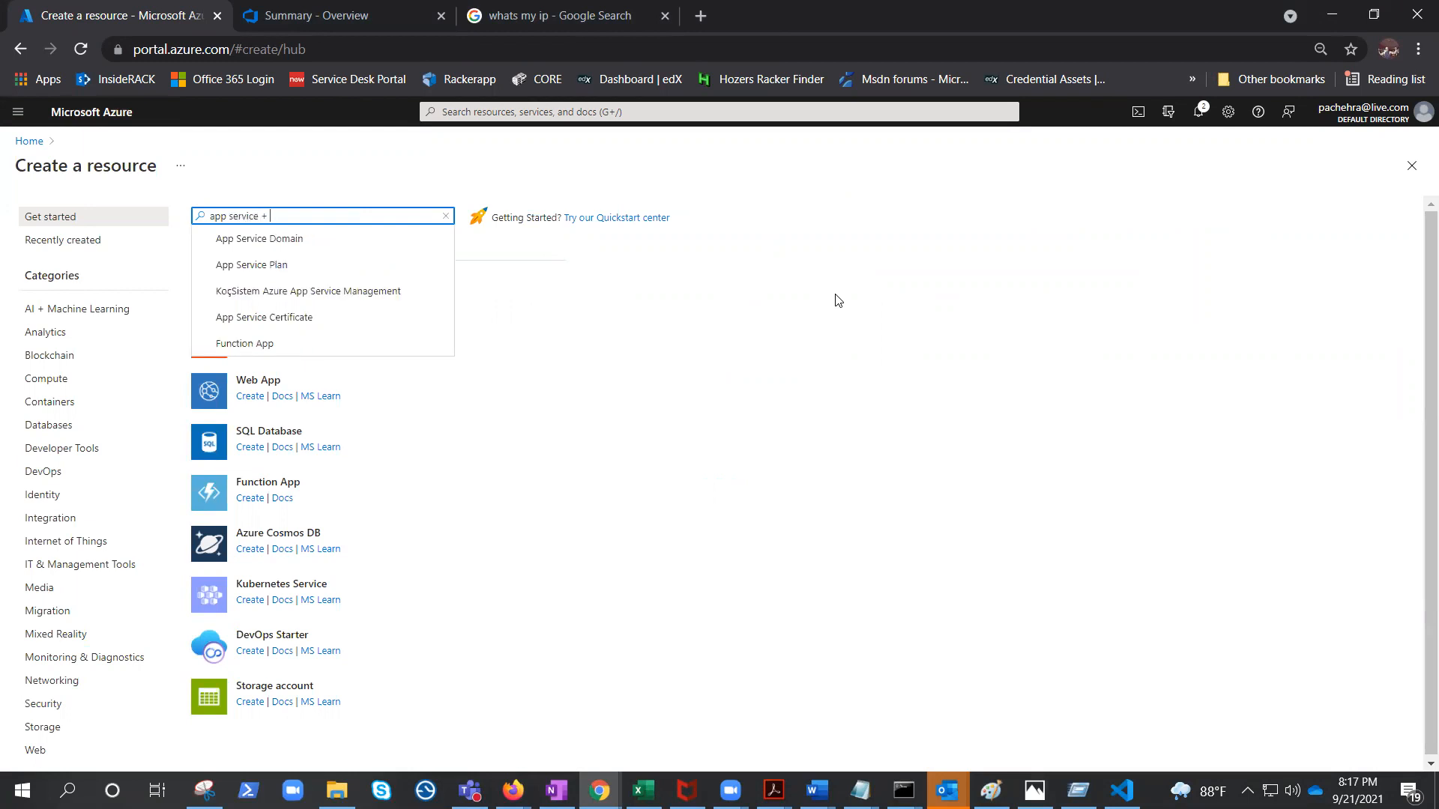
pyautogui.write('+ sql')
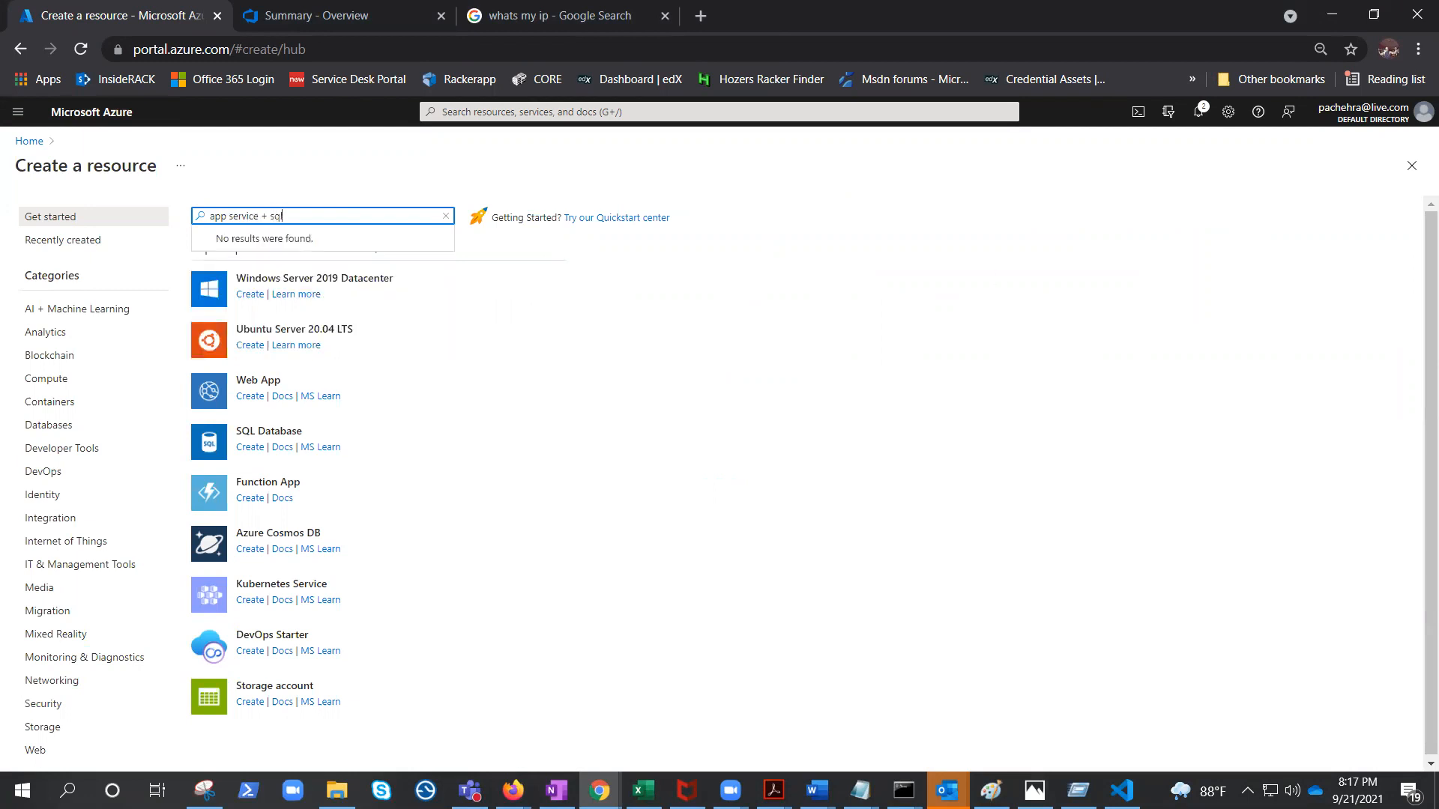
pyautogui.moveTo(258, 216); pyautogui.dragTo(208, 216)
pyautogui.write('web app')
pyautogui.click(224, 239)
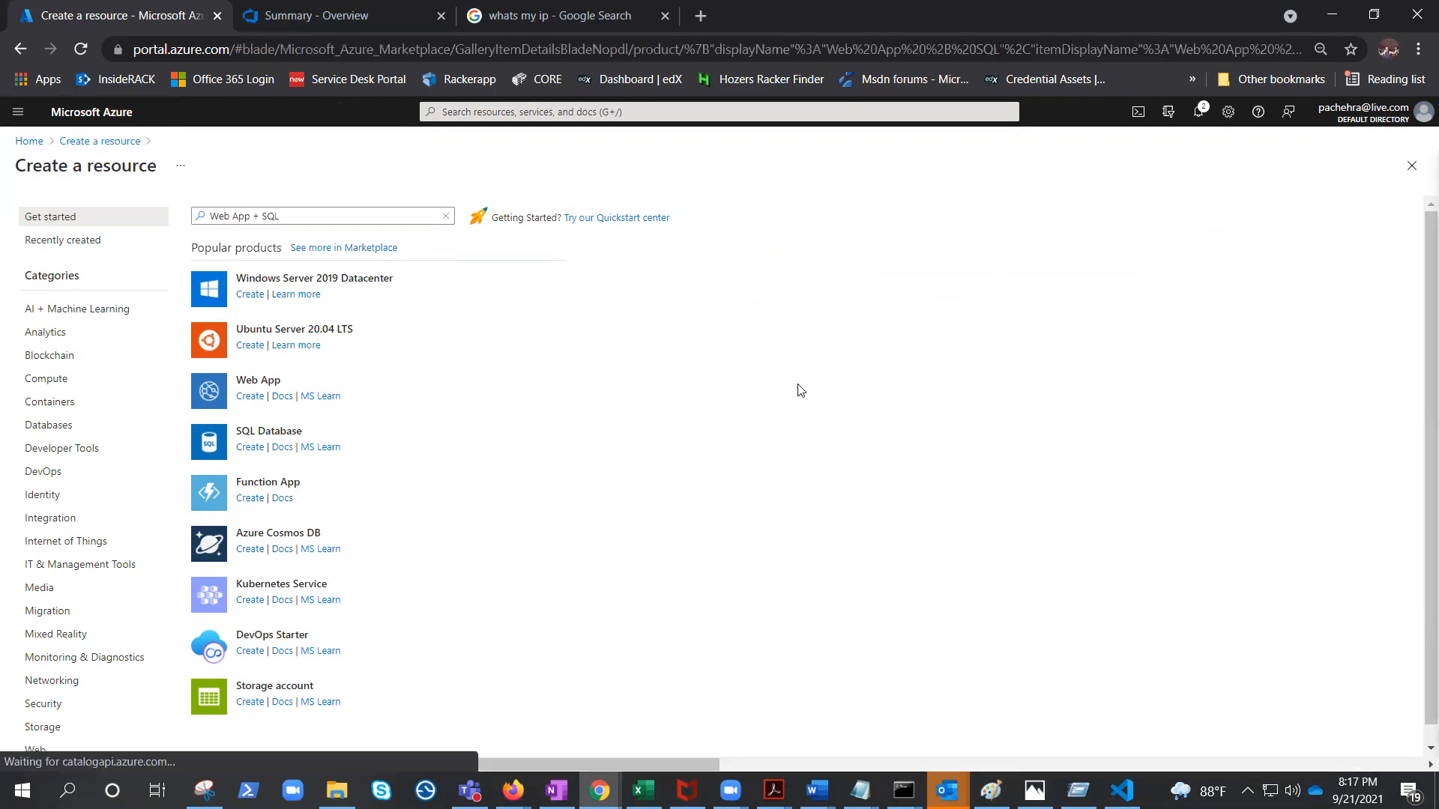
pyautogui.click(135, 297)
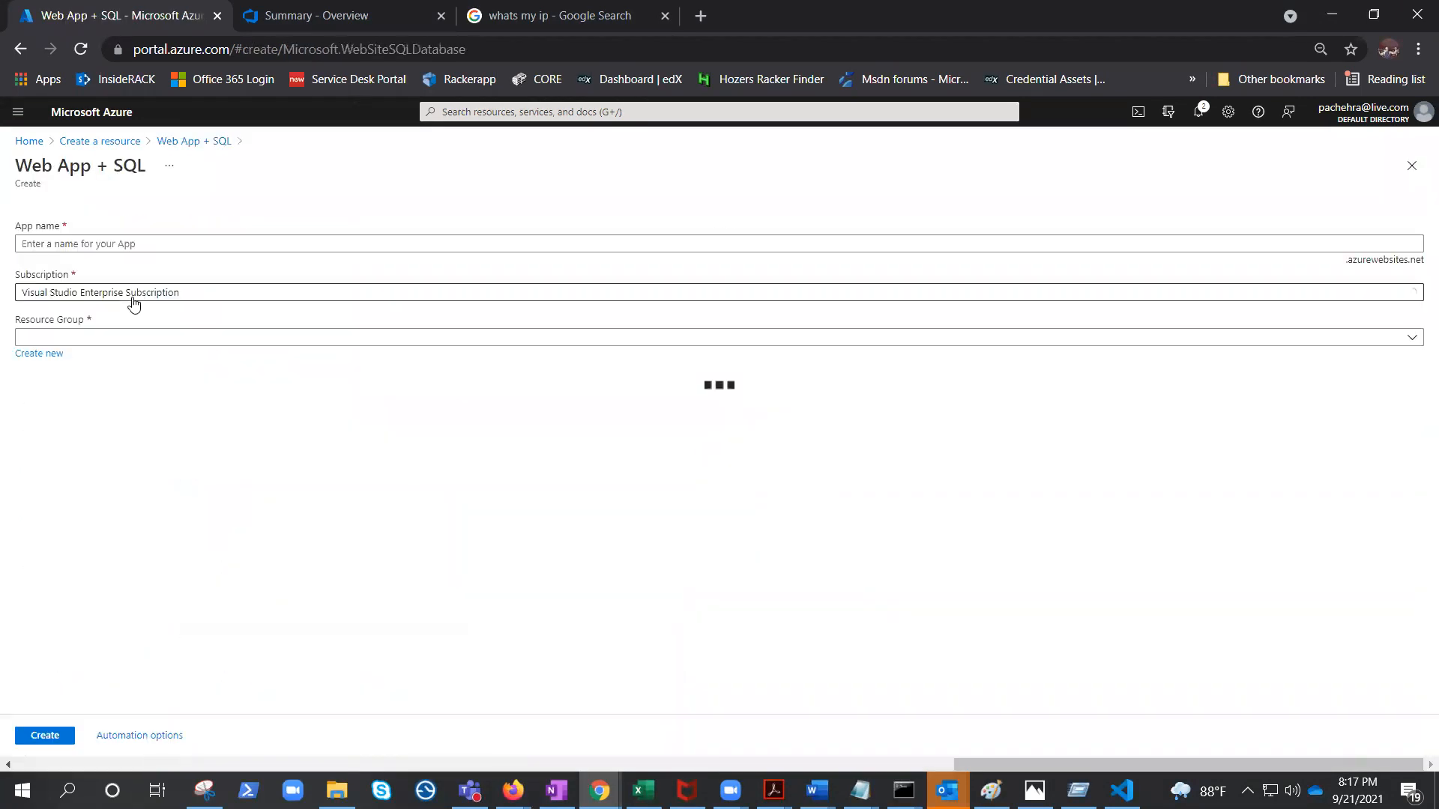
# Set the app name to cicddevopsapp.
pyautogui.click(132, 245)
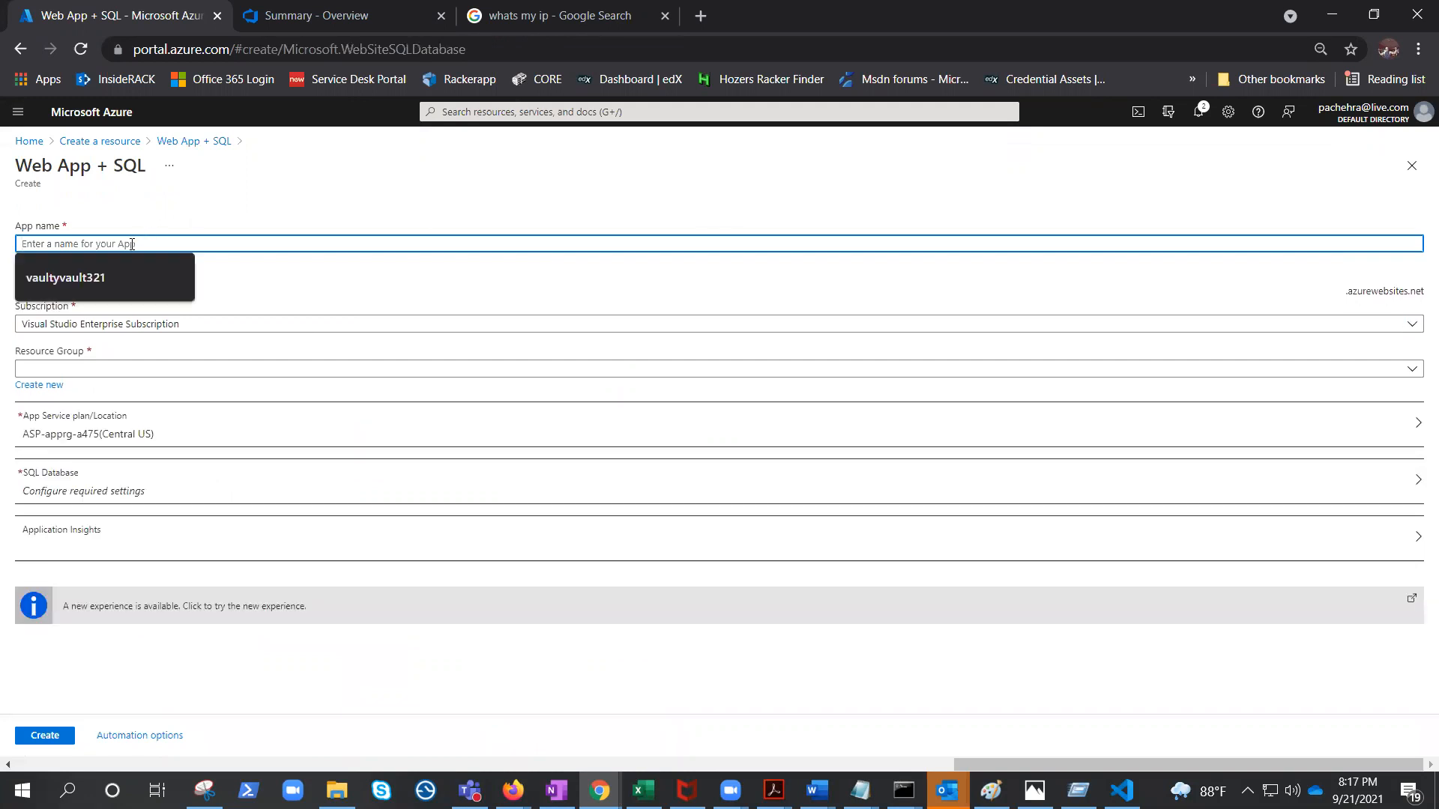
pyautogui.write('cicd')
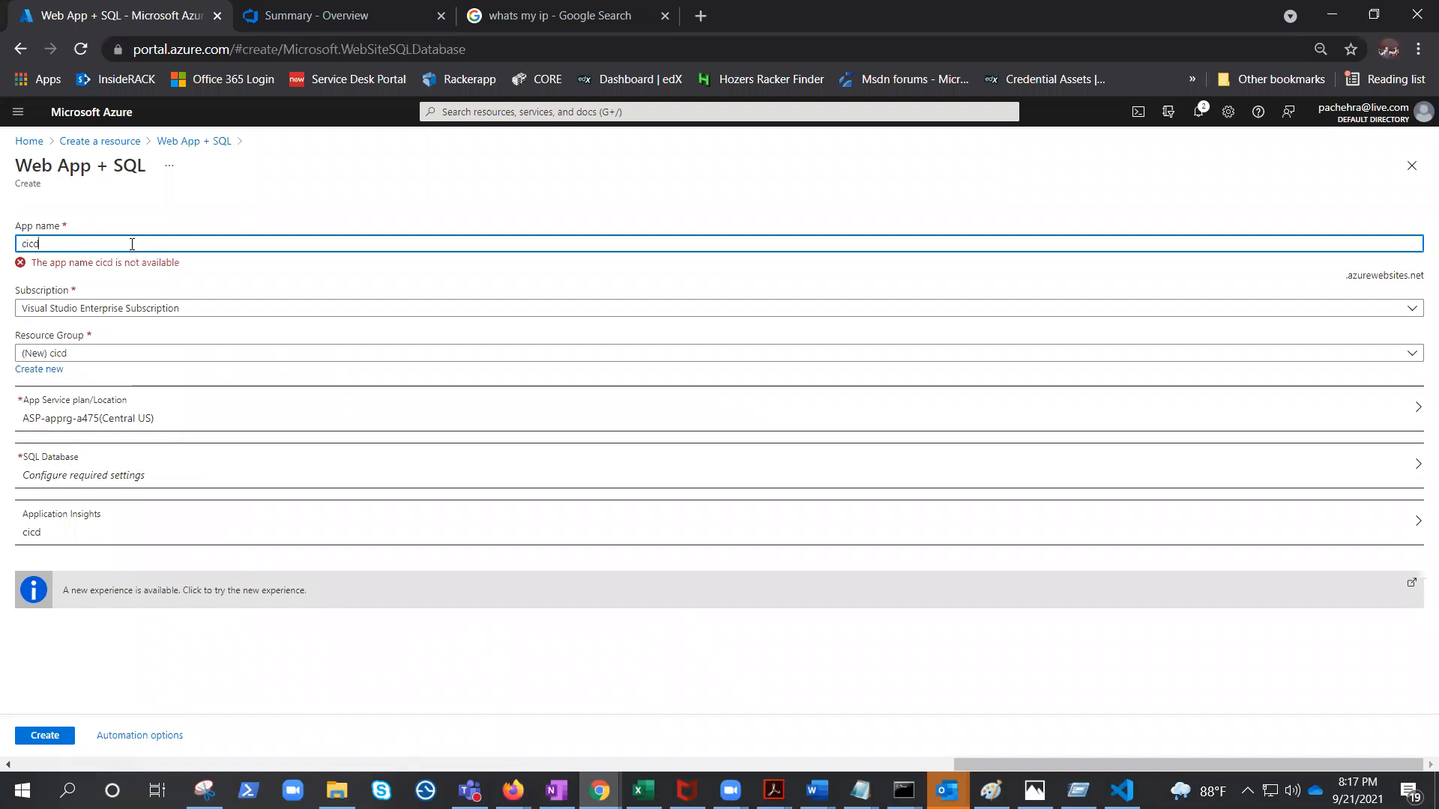
pyautogui.write('devo')
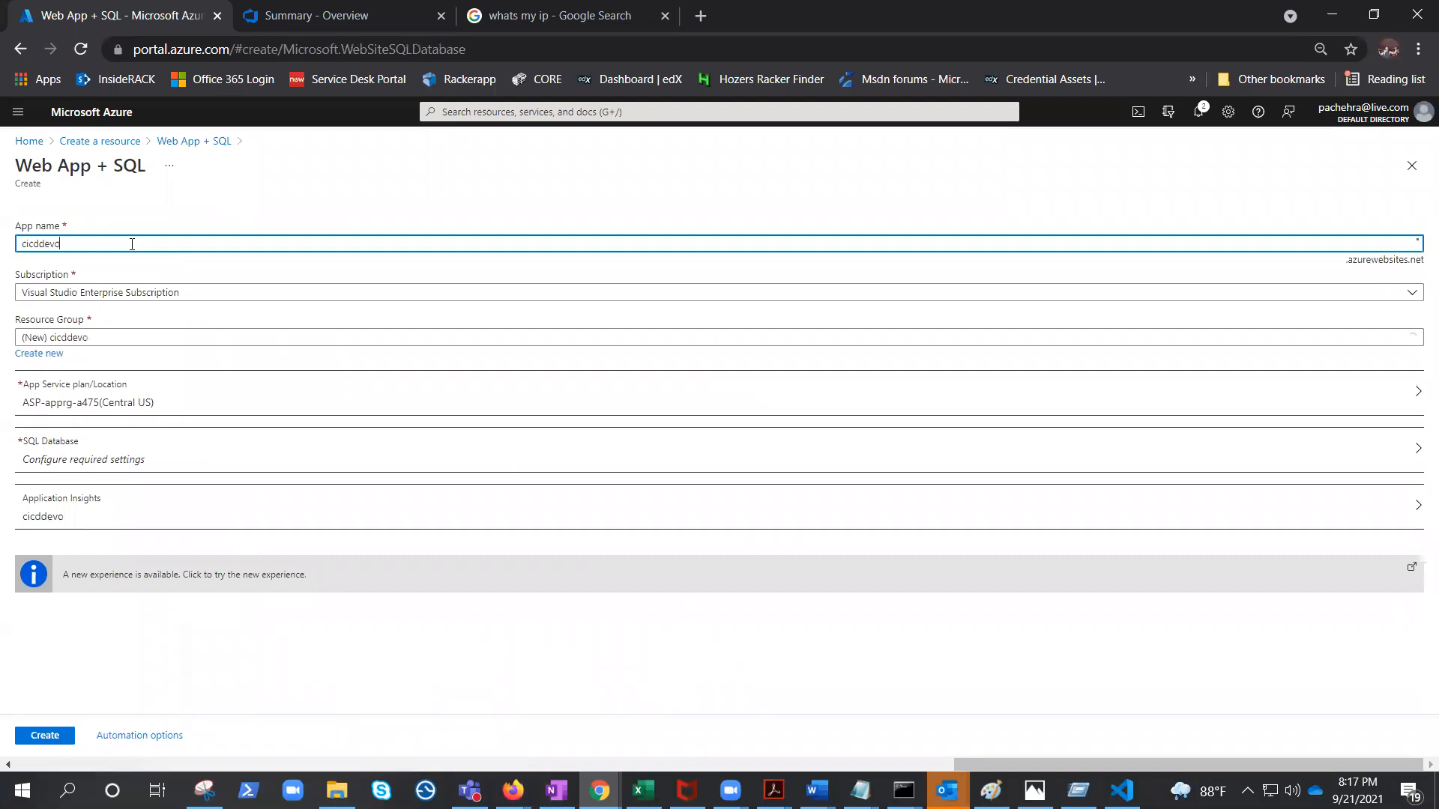
pyautogui.write('psapp')
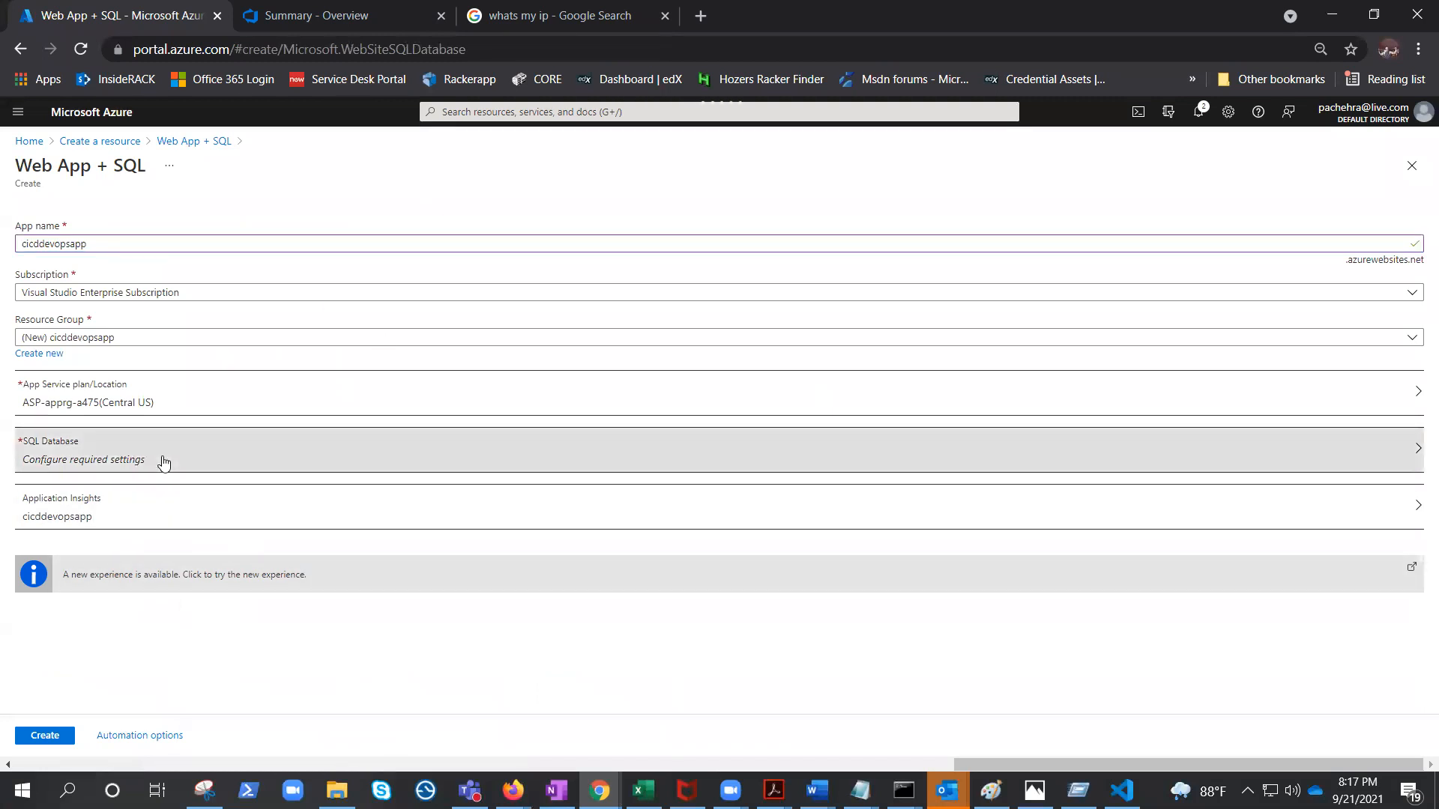
# Open the SQL Database settings and name the database cicddevopsdb.
pyautogui.click(162, 461)
pyautogui.click(138, 228)
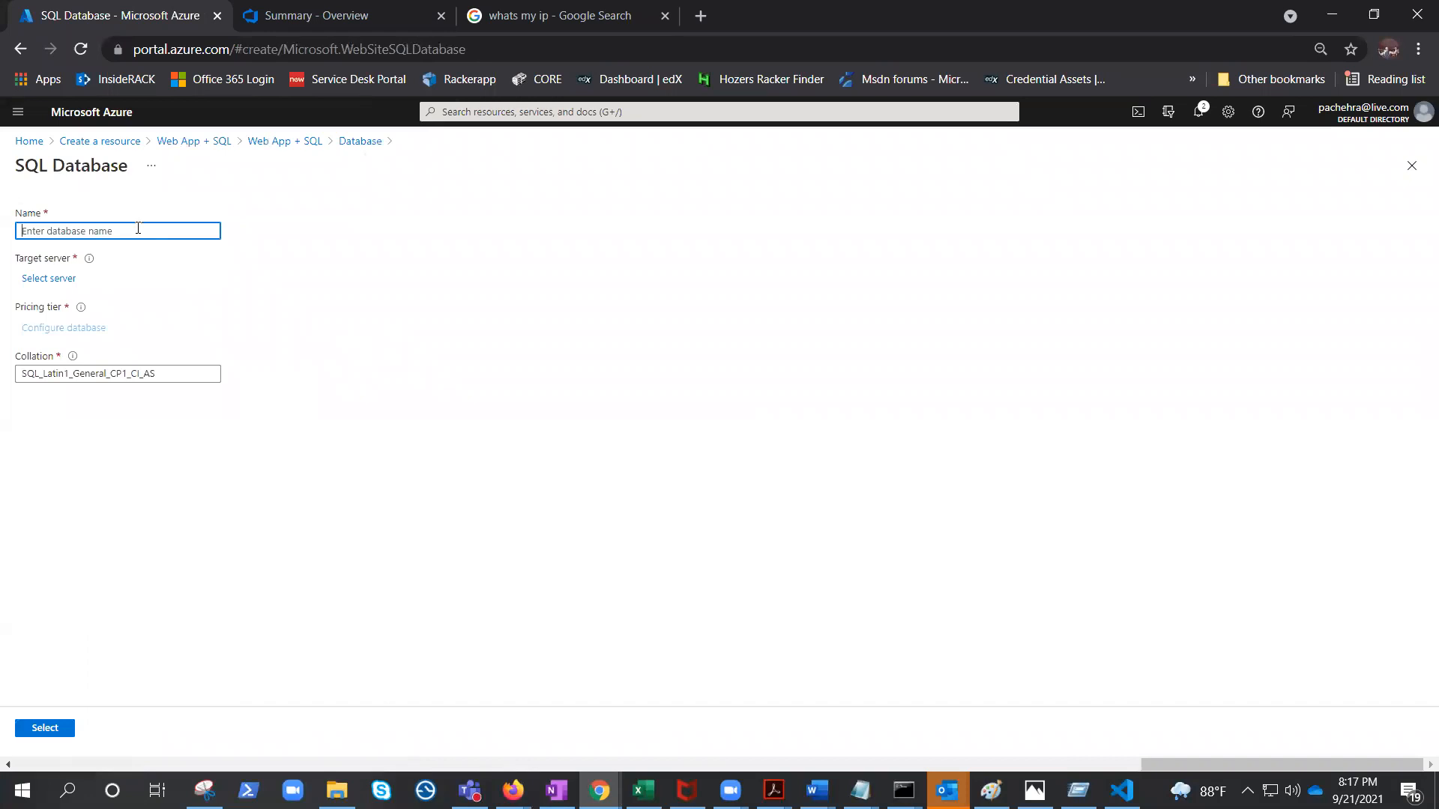
pyautogui.write('cicddevopsdb')
# Start creating a new target server and name it cicddevopsserver.
pyautogui.click(55, 281)
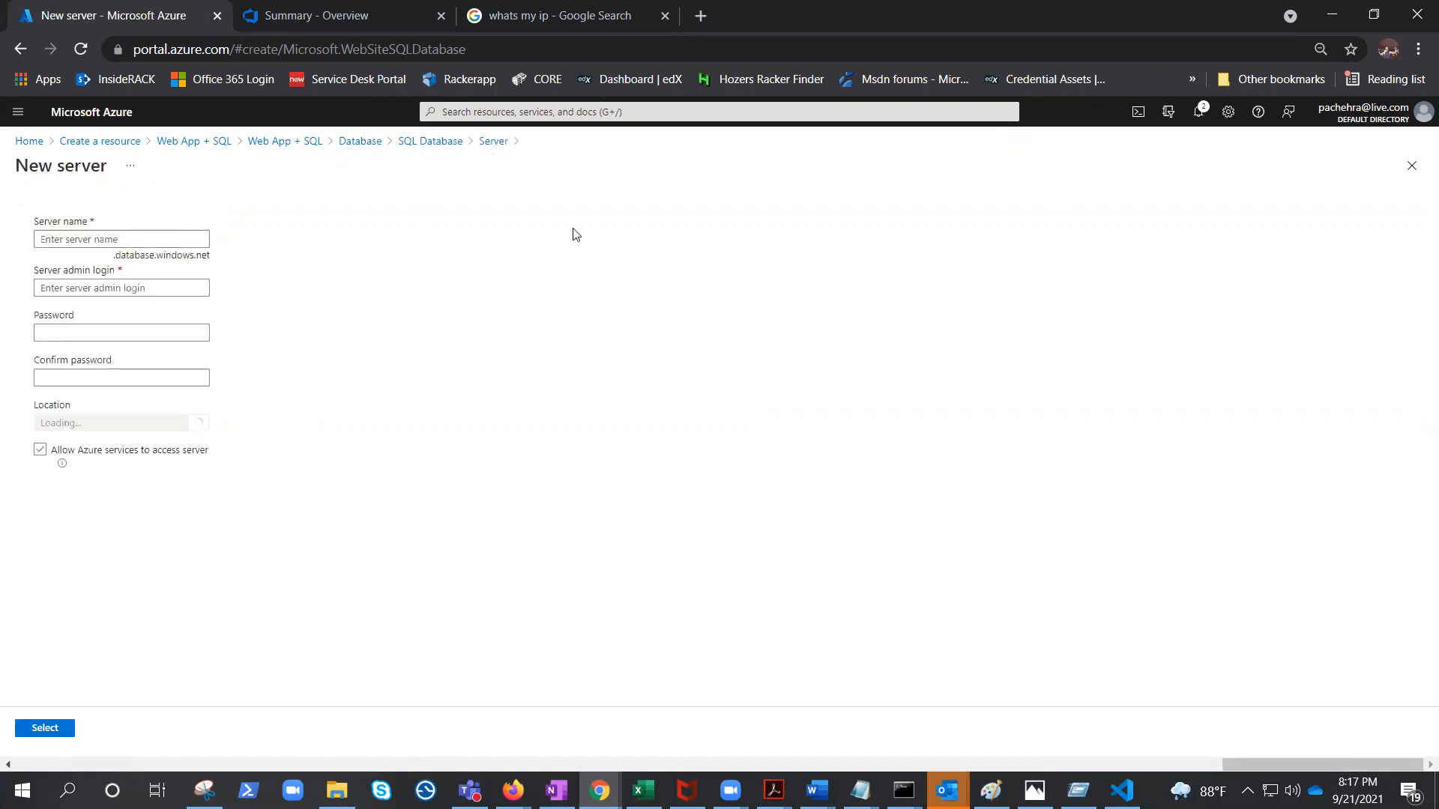
pyautogui.write('cc')
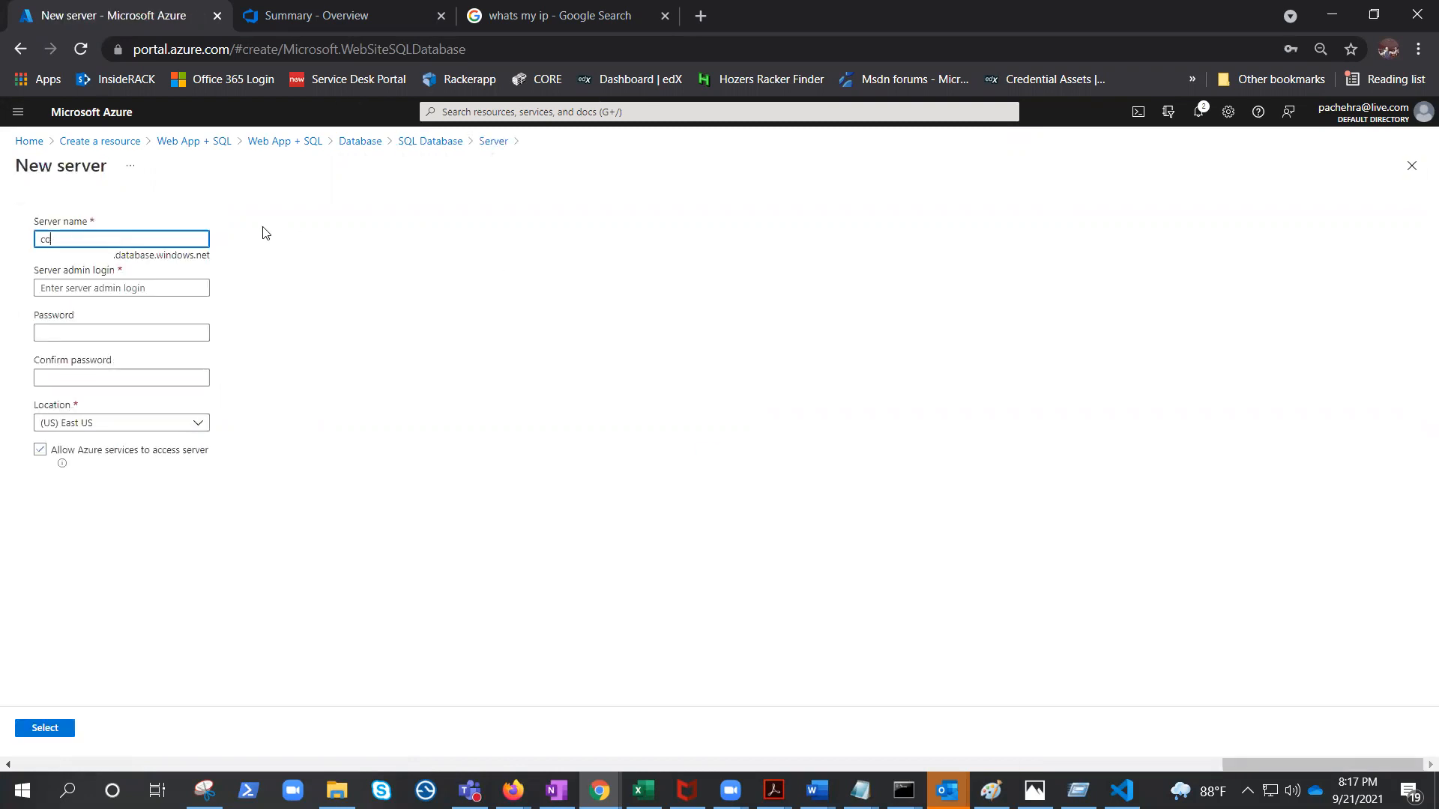
pyautogui.press('BackSpace')
pyautogui.write('icdd')
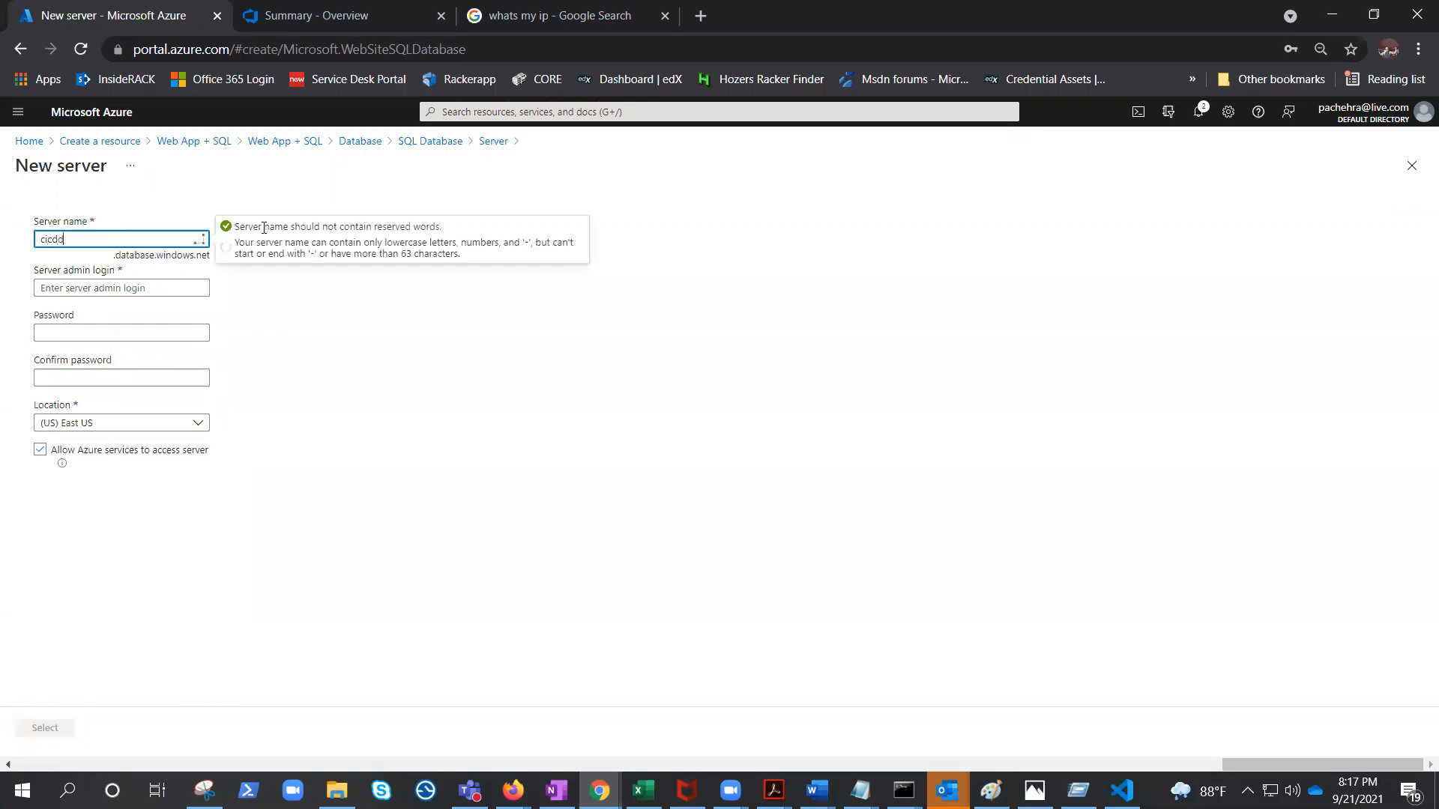
pyautogui.write('evopsserver')
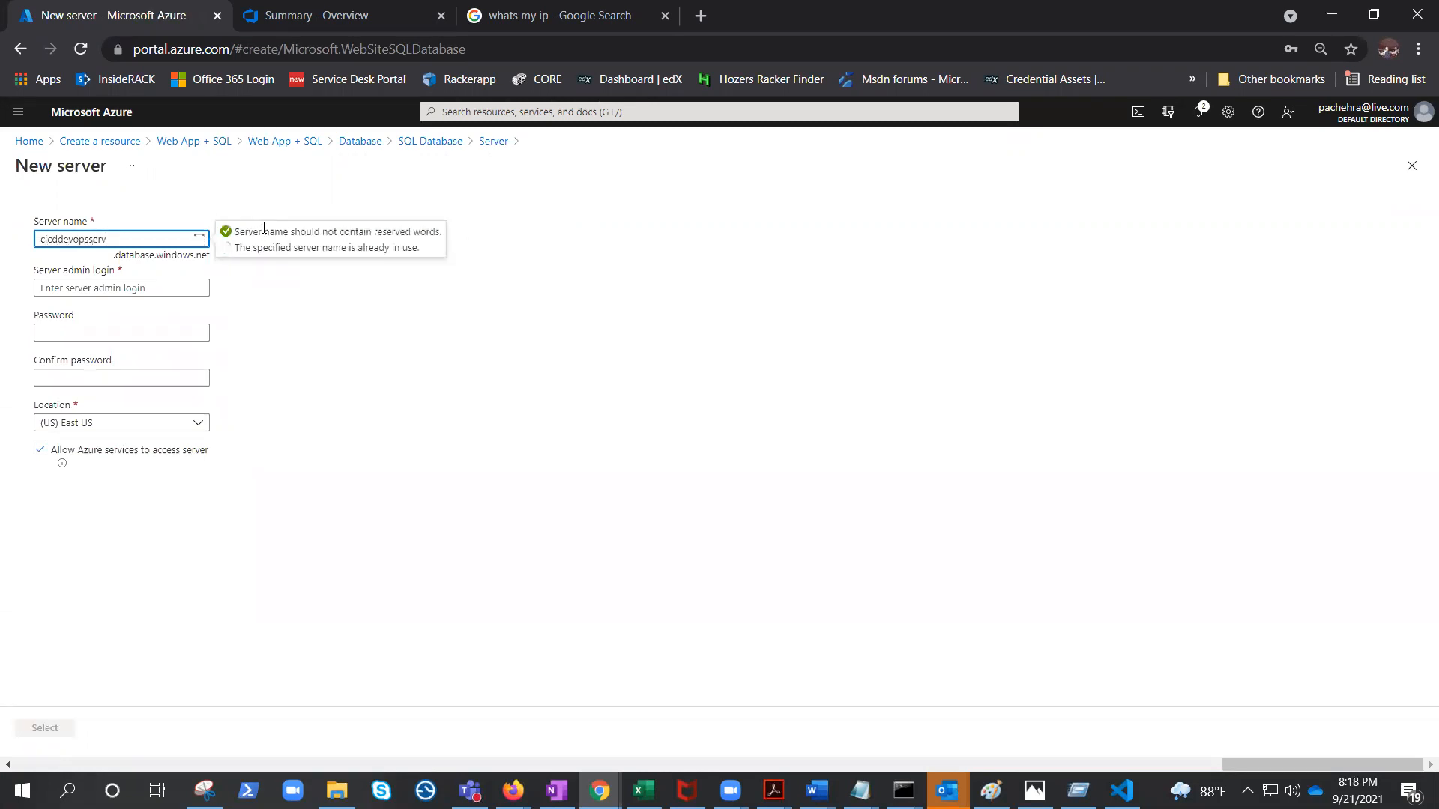
# Pick azadmin as the server admin login, enter and confirm the admin password, and confirm the new server.
pyautogui.click(140, 288)
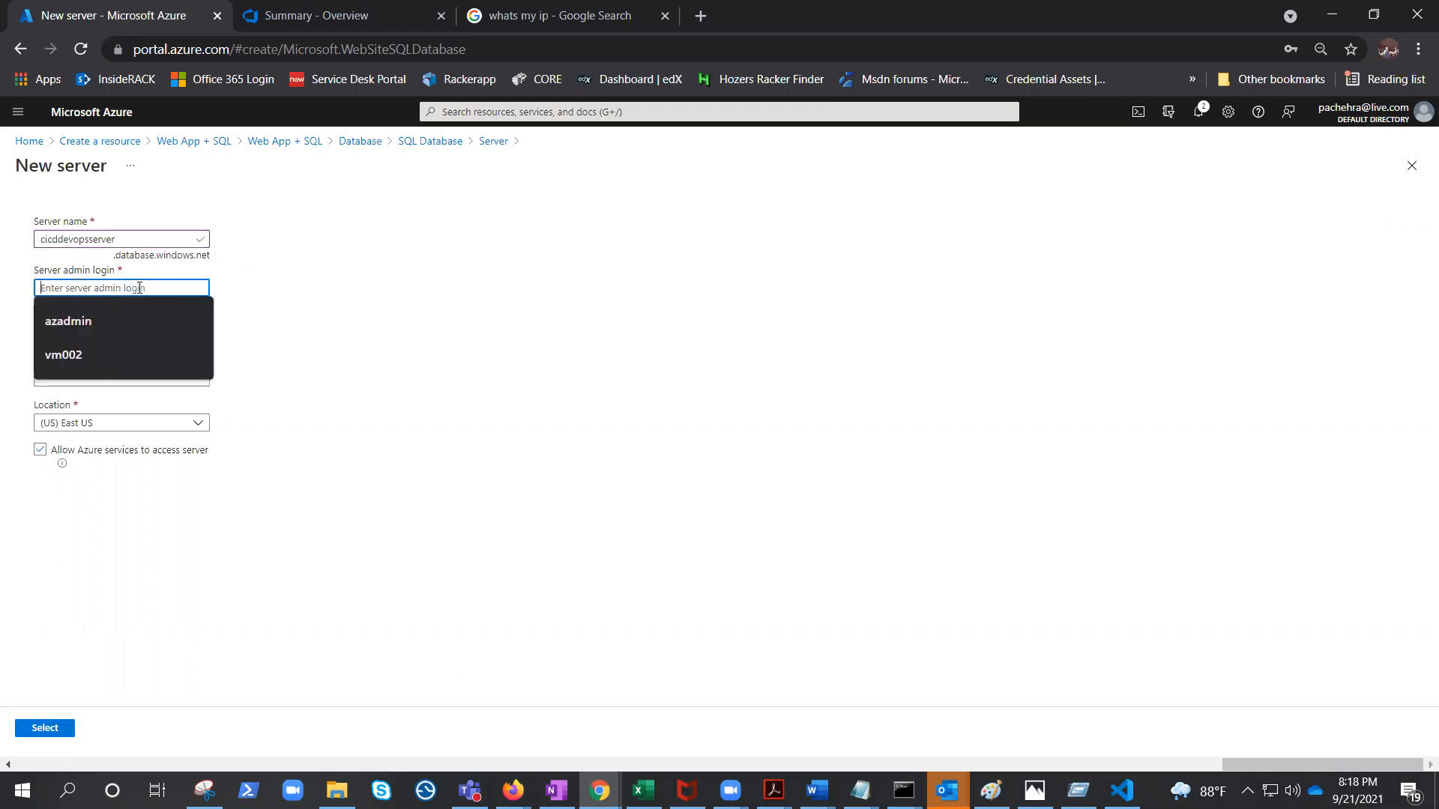
pyautogui.click(117, 332)
pyautogui.click(89, 337)
pyautogui.click(116, 370)
pyautogui.click(115, 377)
pyautogui.write('***********')
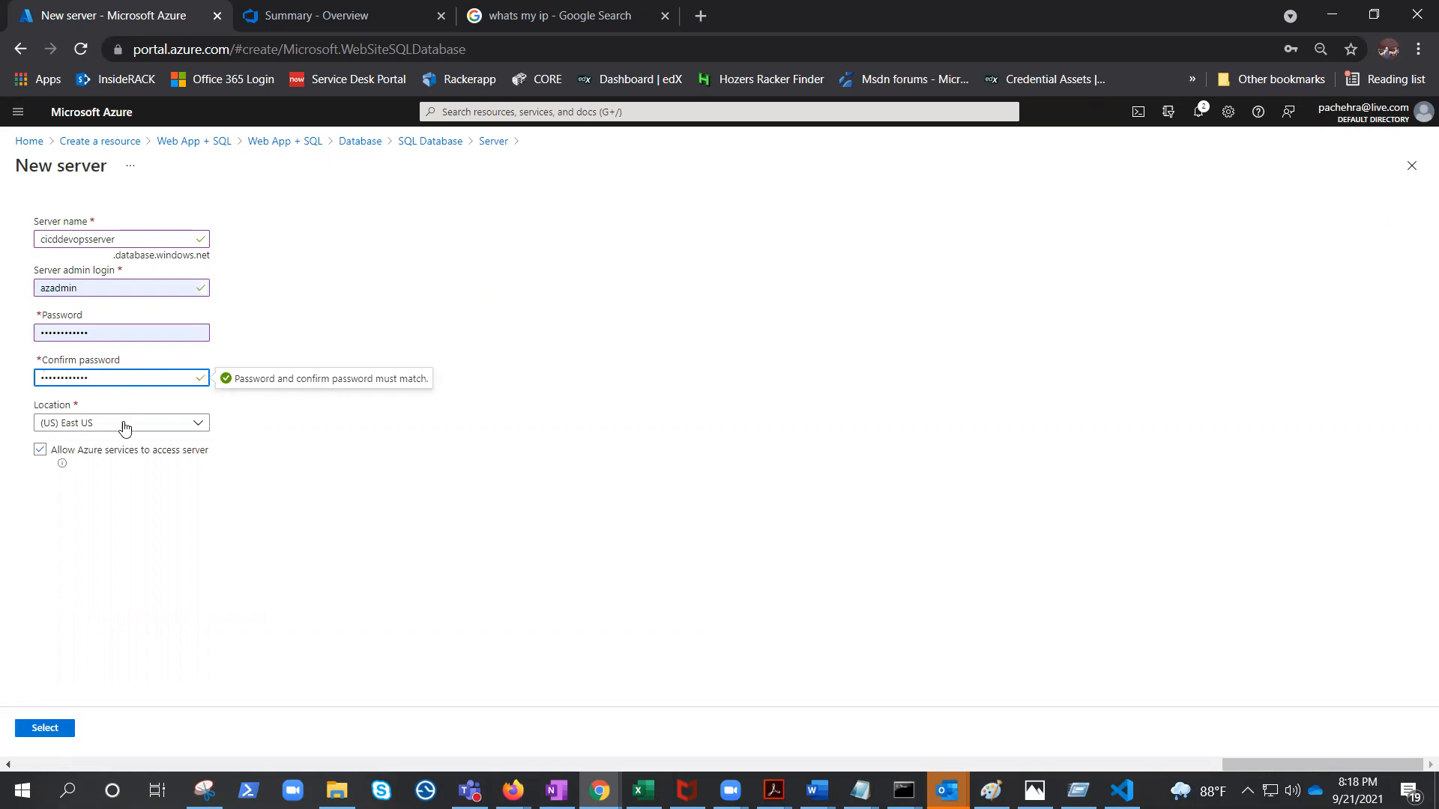
pyautogui.click(57, 731)
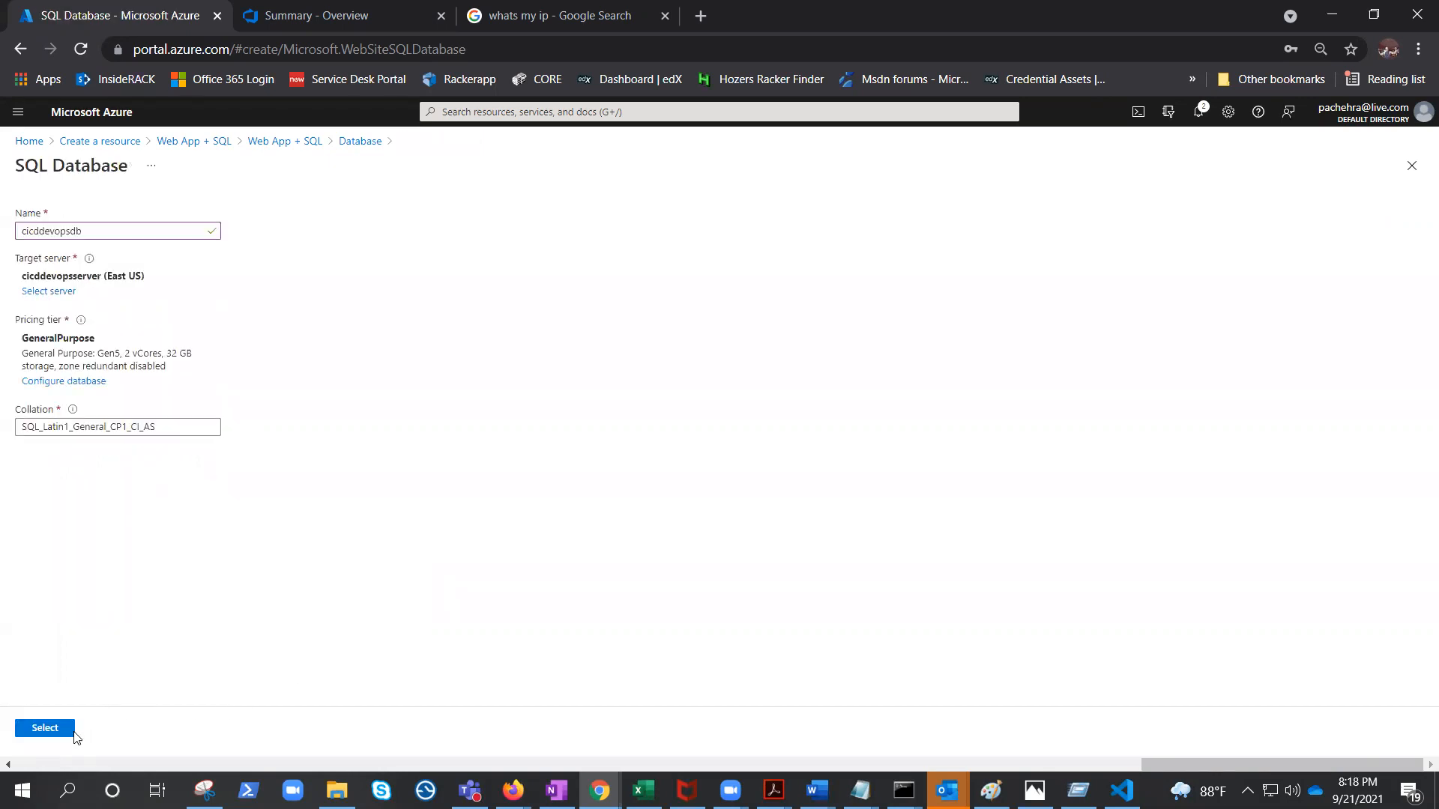
# Confirm the SQL database settings and create the Web App + SQL resources.
pyautogui.click(58, 728)
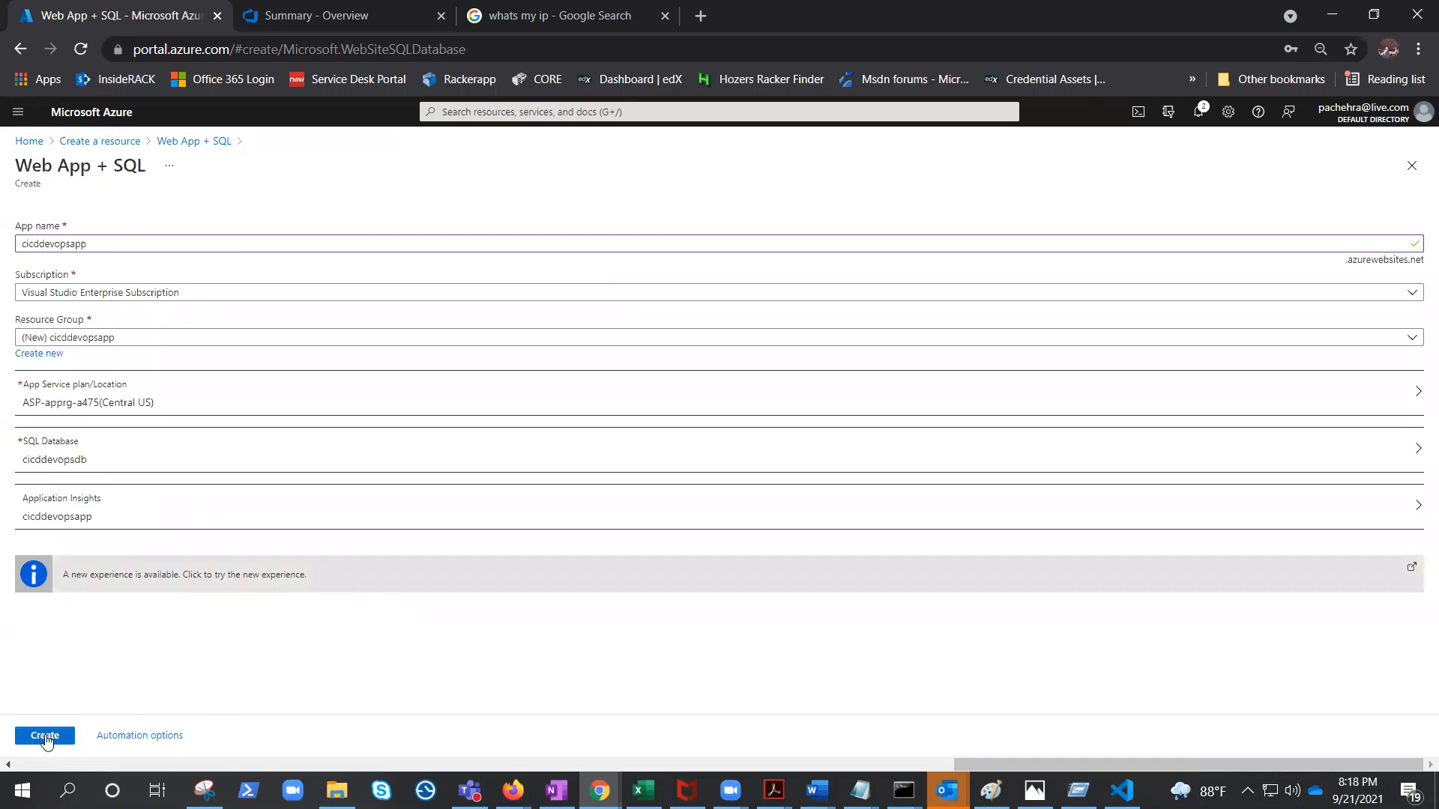
pyautogui.click(46, 737)
pyautogui.click(46, 738)
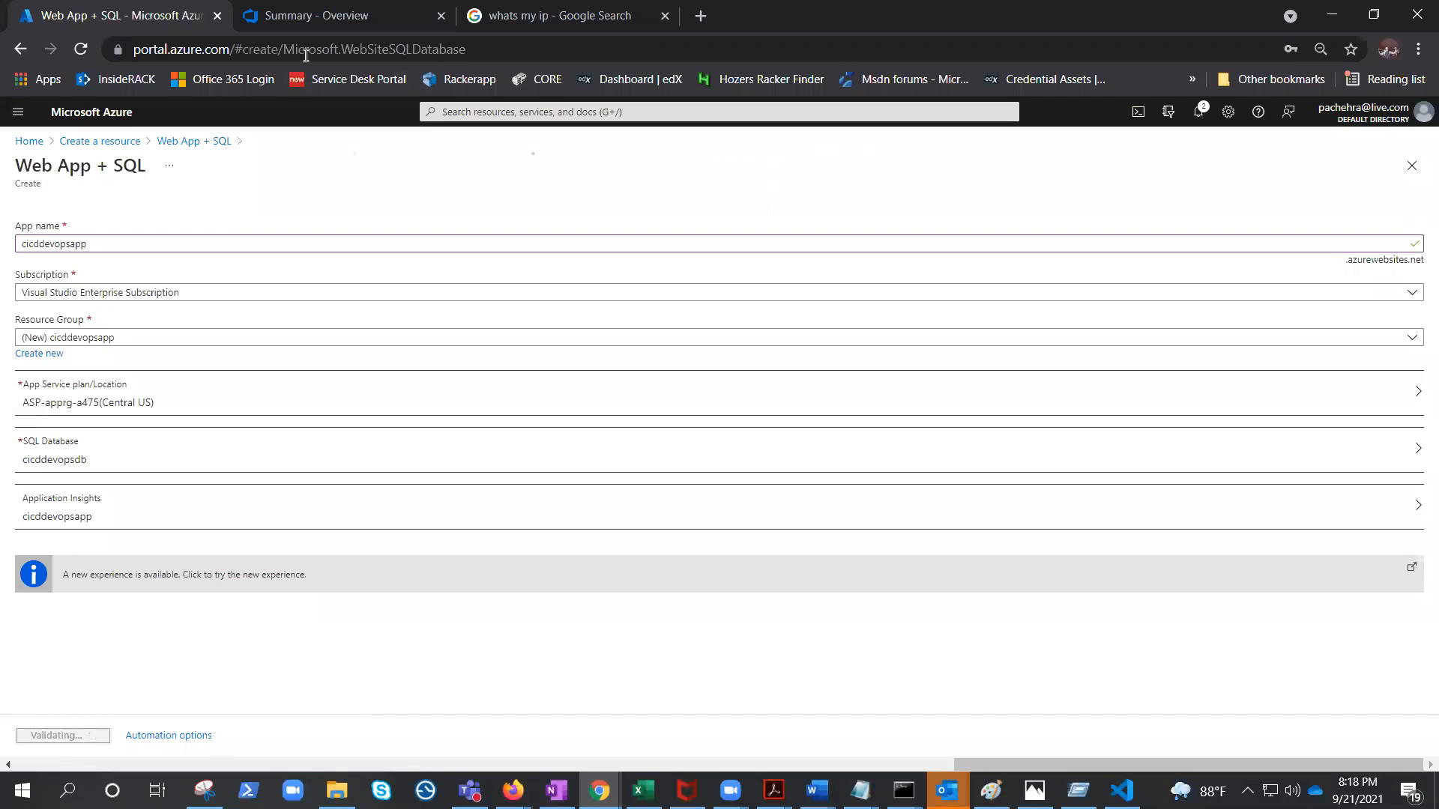
# Switch to the DevOps-CICD-Yaml project tab and browse the repository files.
pyautogui.click(310, 18)
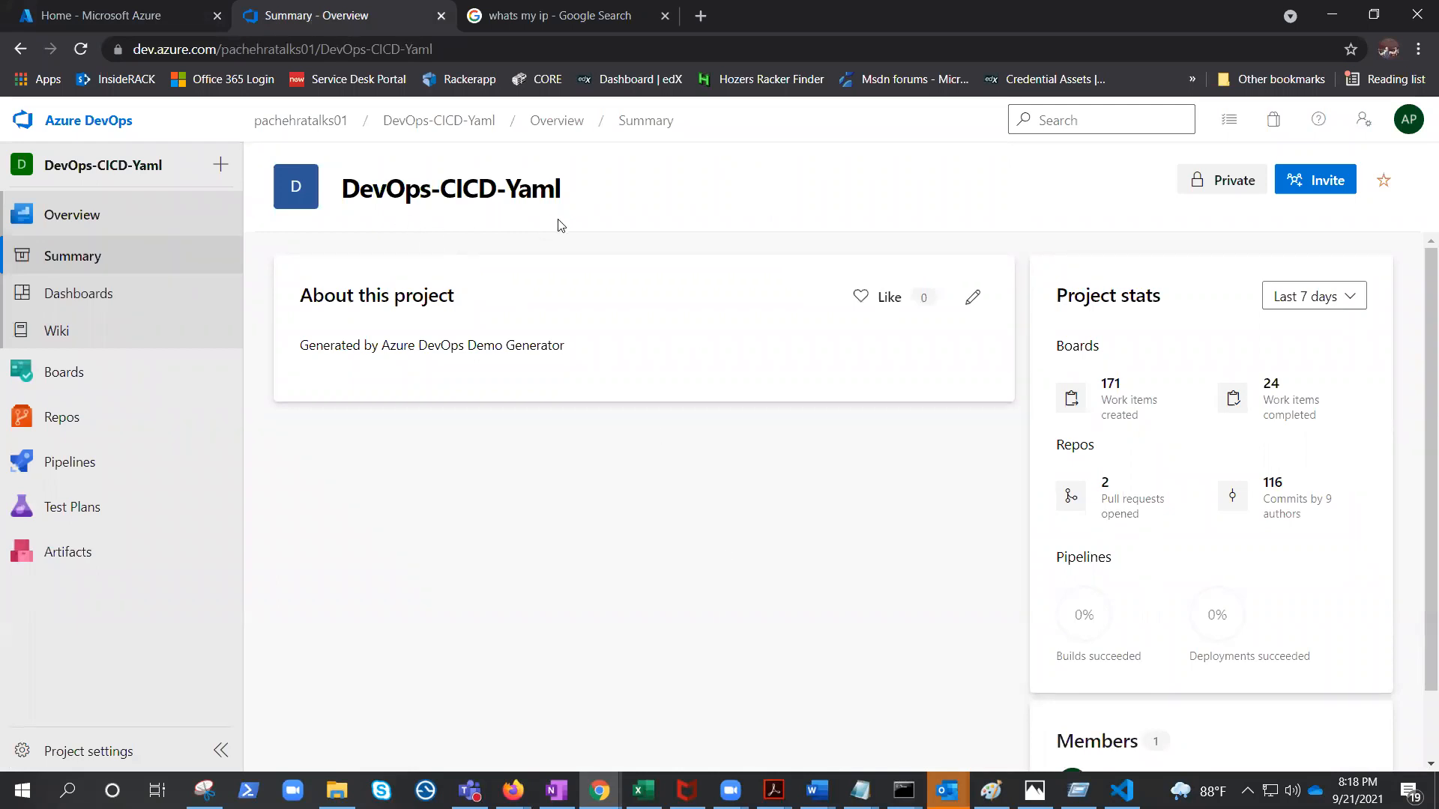
pyautogui.click(72, 417)
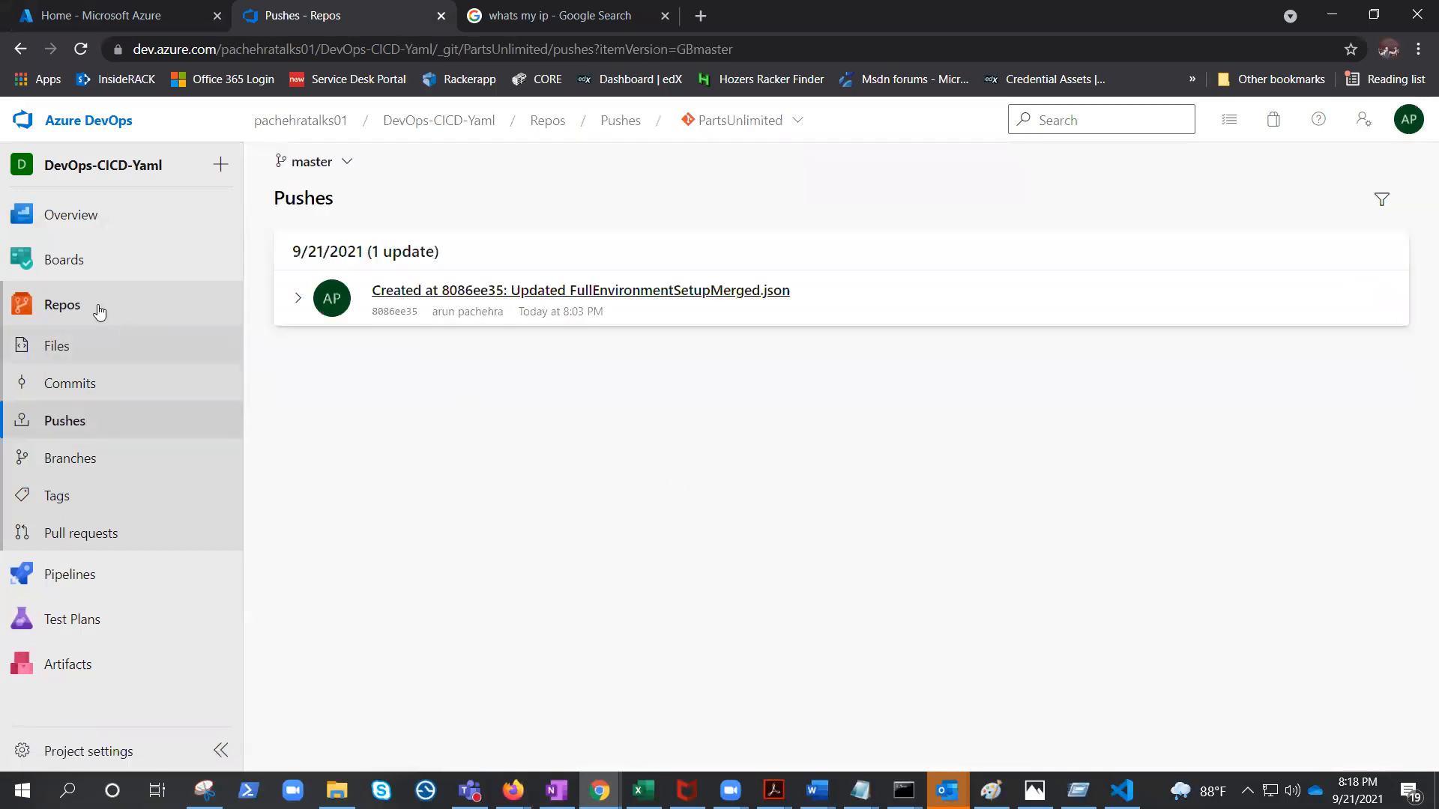
pyautogui.click(60, 348)
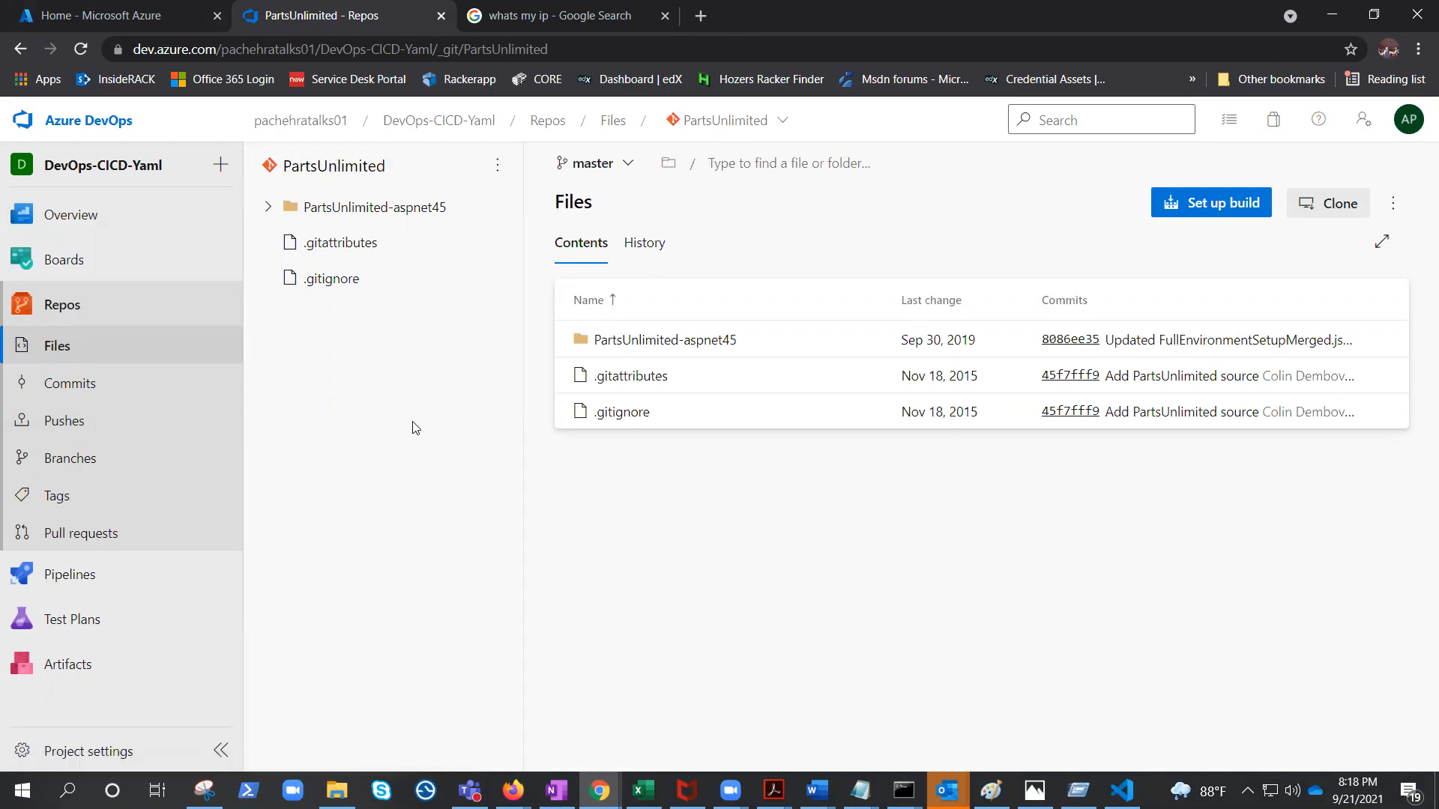
# Open the PartsUnlimitedE2E pipeline from the project's pipelines list.
pyautogui.click(68, 576)
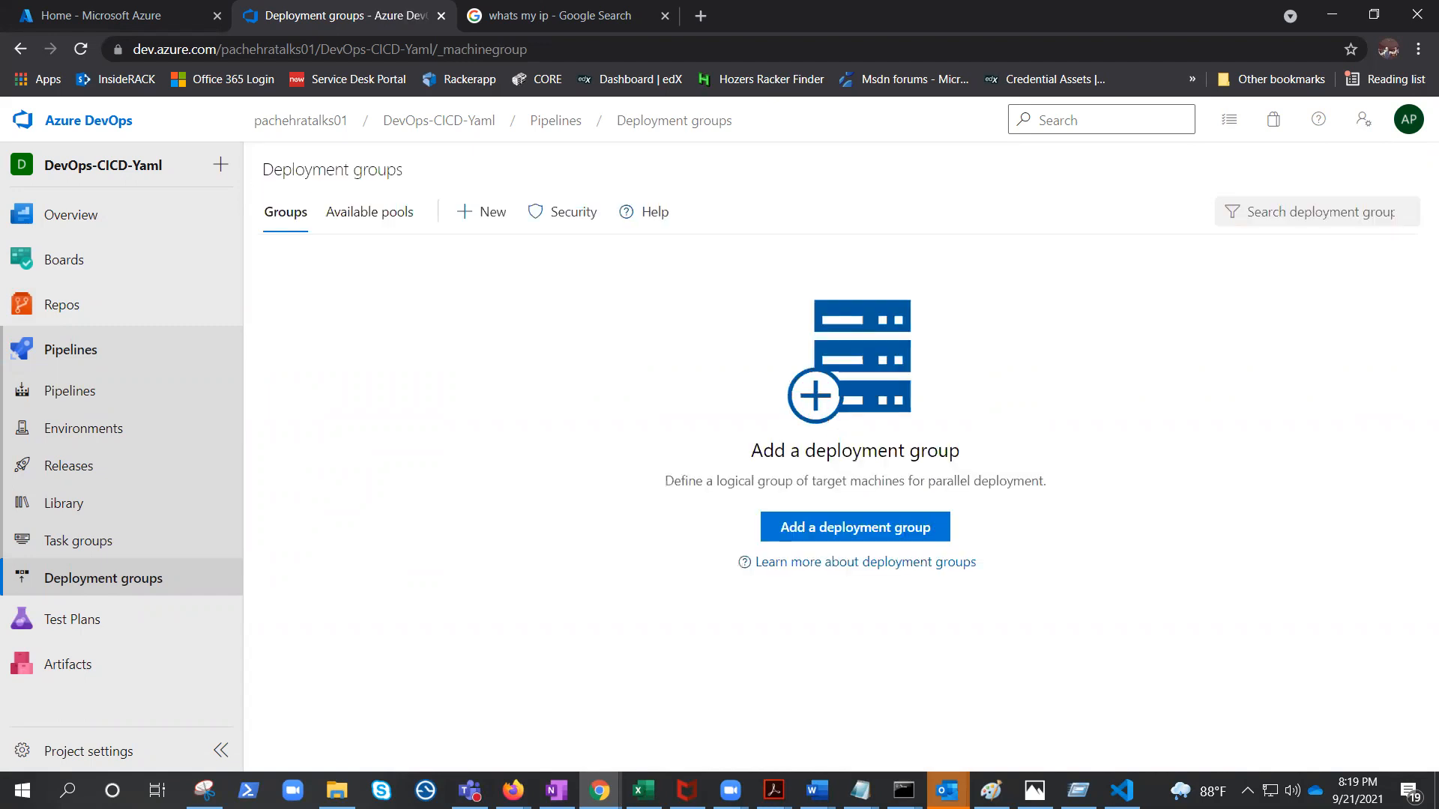
pyautogui.click(46, 397)
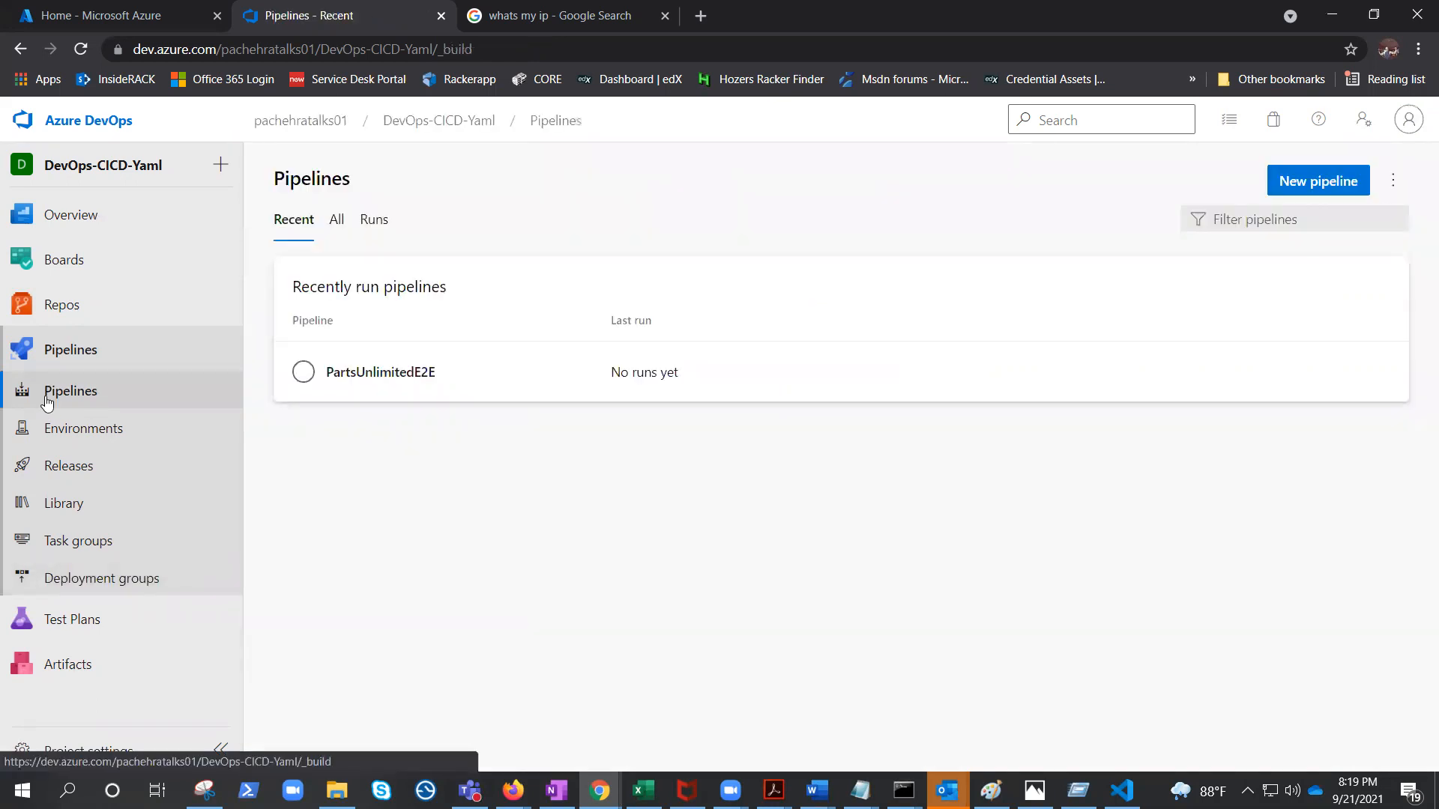
pyautogui.click(301, 375)
pyautogui.click(1392, 181)
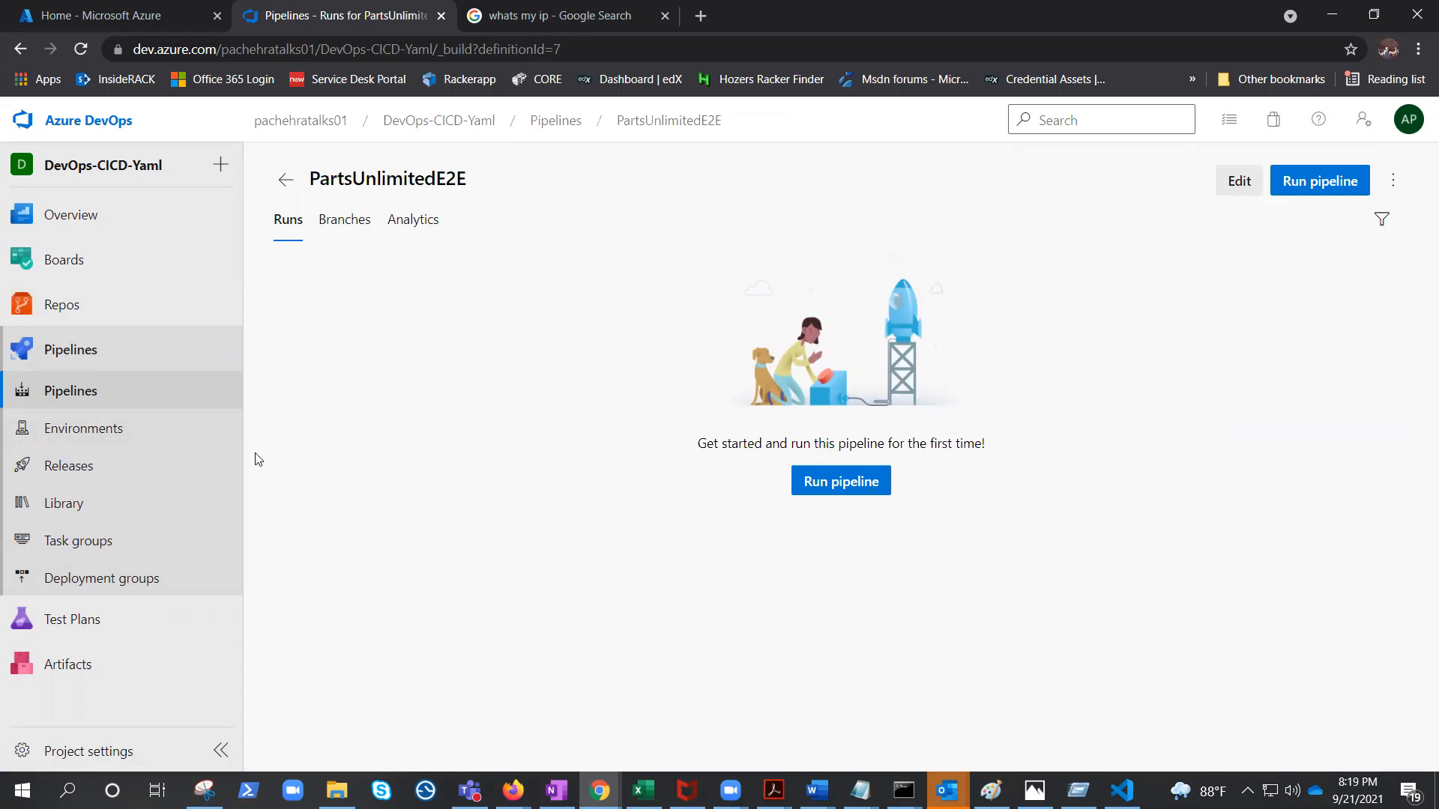
# Start a new pipeline from the PartsUnlimited Azure Repos Git repository using the ASP.NET template.
pyautogui.click(60, 391)
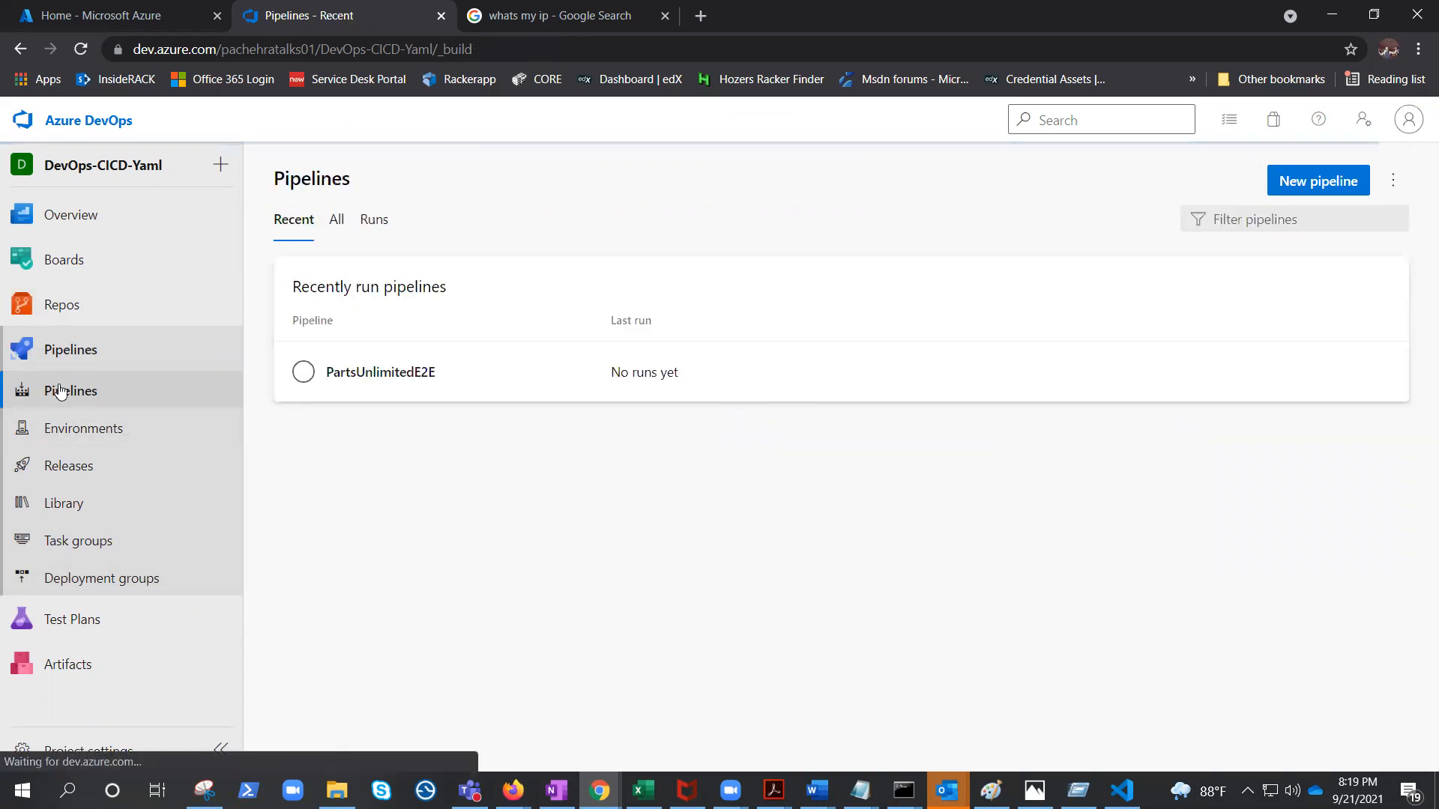
pyautogui.click(1331, 187)
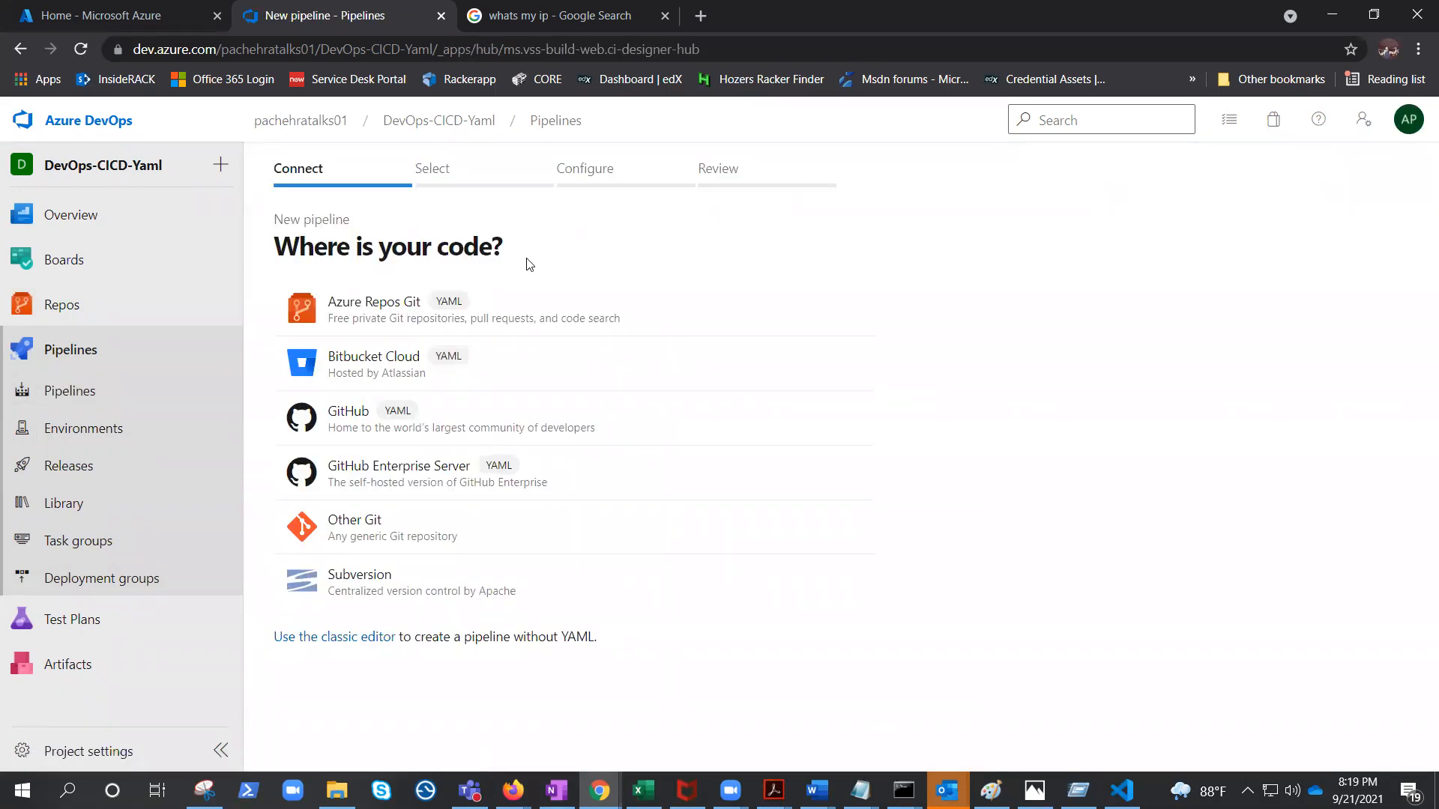
pyautogui.click(355, 313)
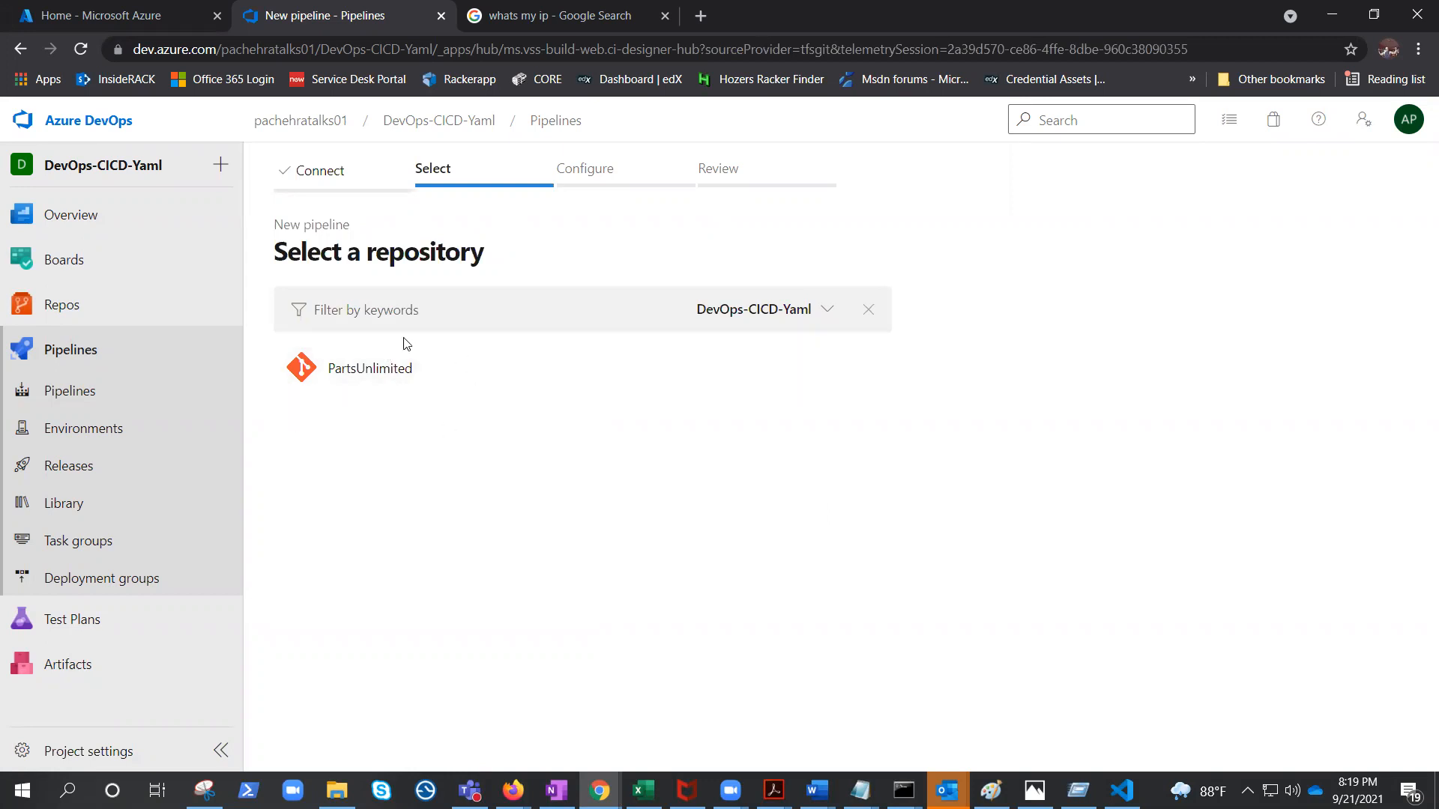
pyautogui.click(370, 371)
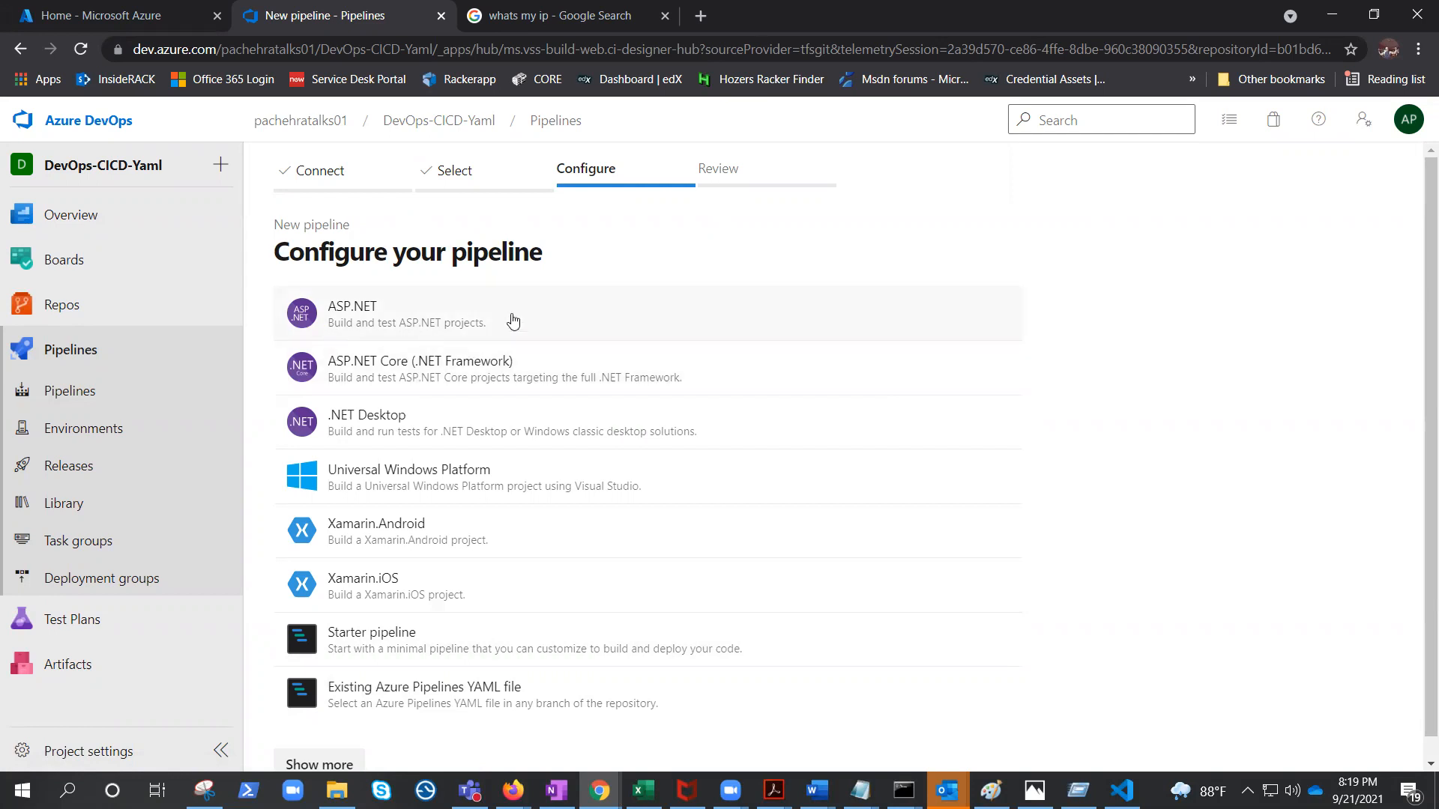
pyautogui.click(374, 313)
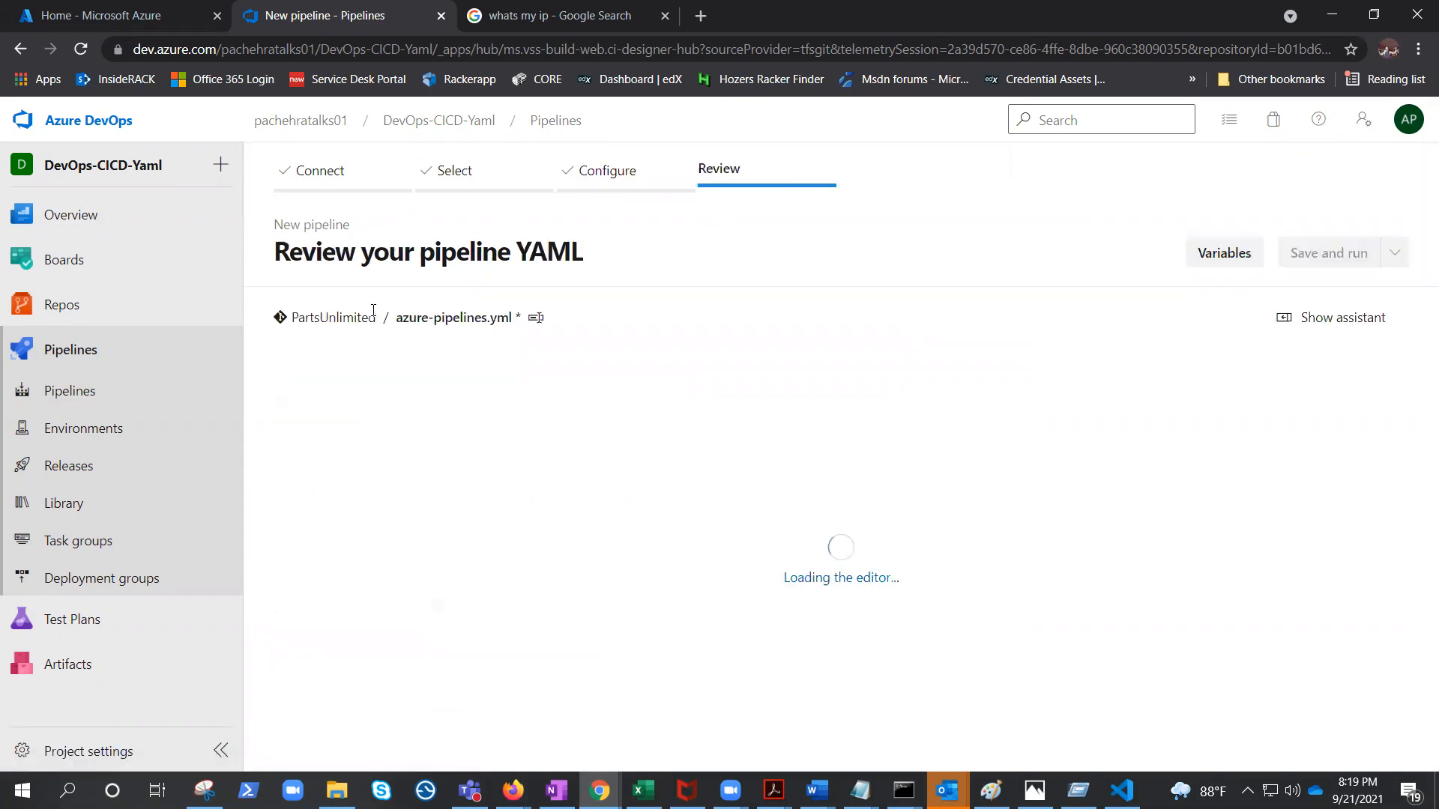
# Review the generated ASP.NET pipeline YAML.
pyautogui.scroll(-4, 753, 551)
pyautogui.scroll(-2, 753, 552)
pyautogui.scroll(6, 717, 639)
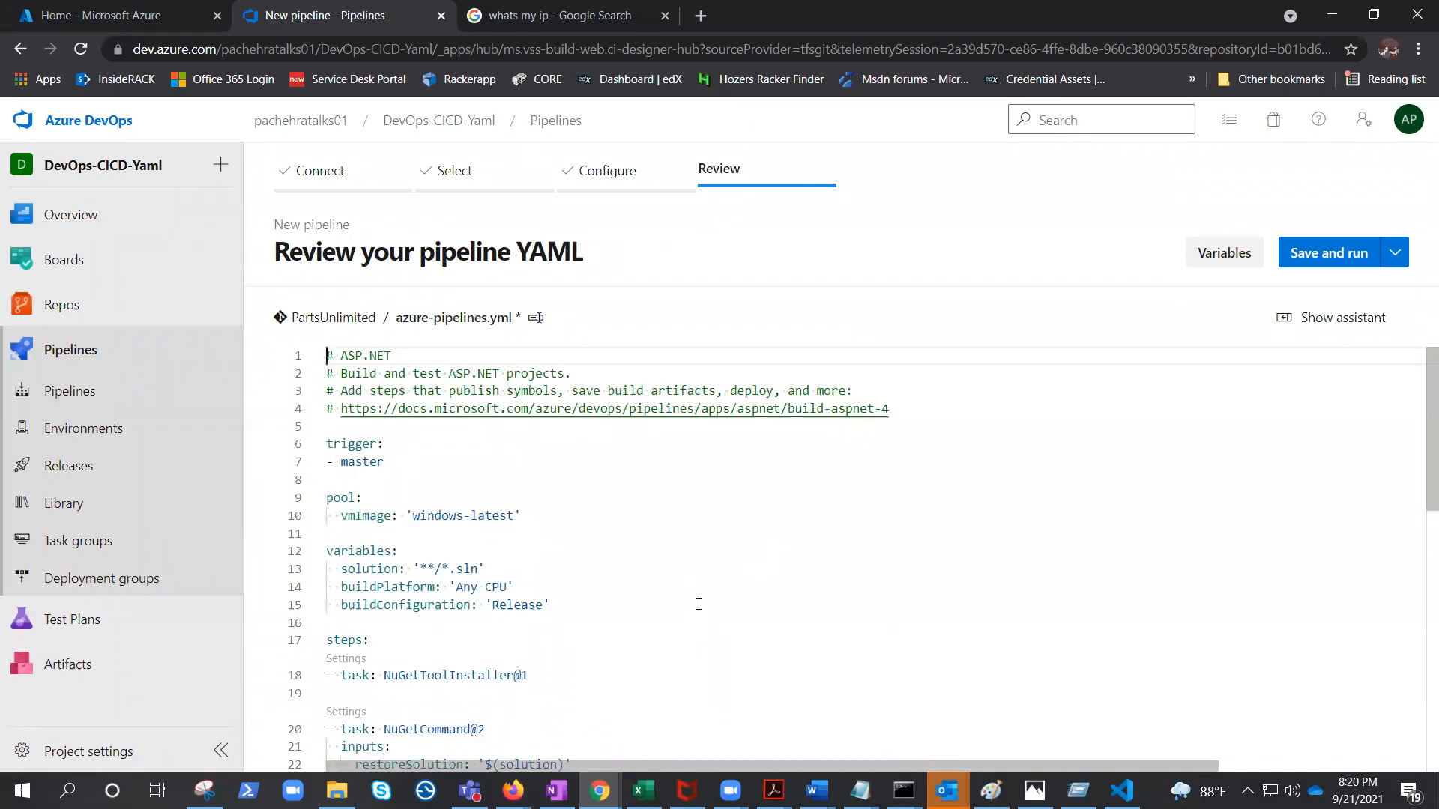
pyautogui.scroll(-3, 698, 604)
pyautogui.scroll(-2, 713, 573)
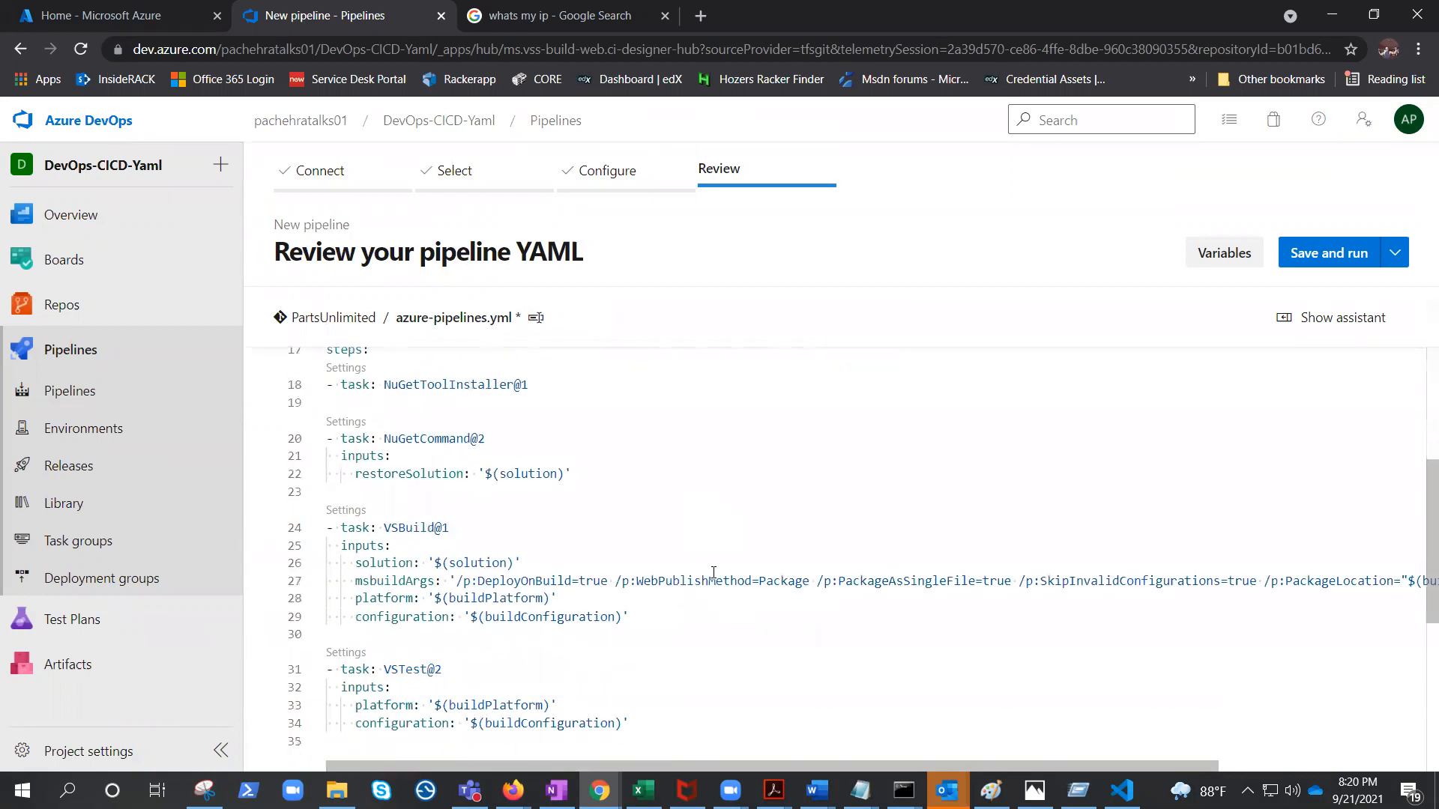
pyautogui.scroll(-3, 713, 573)
pyautogui.scroll(7, 713, 577)
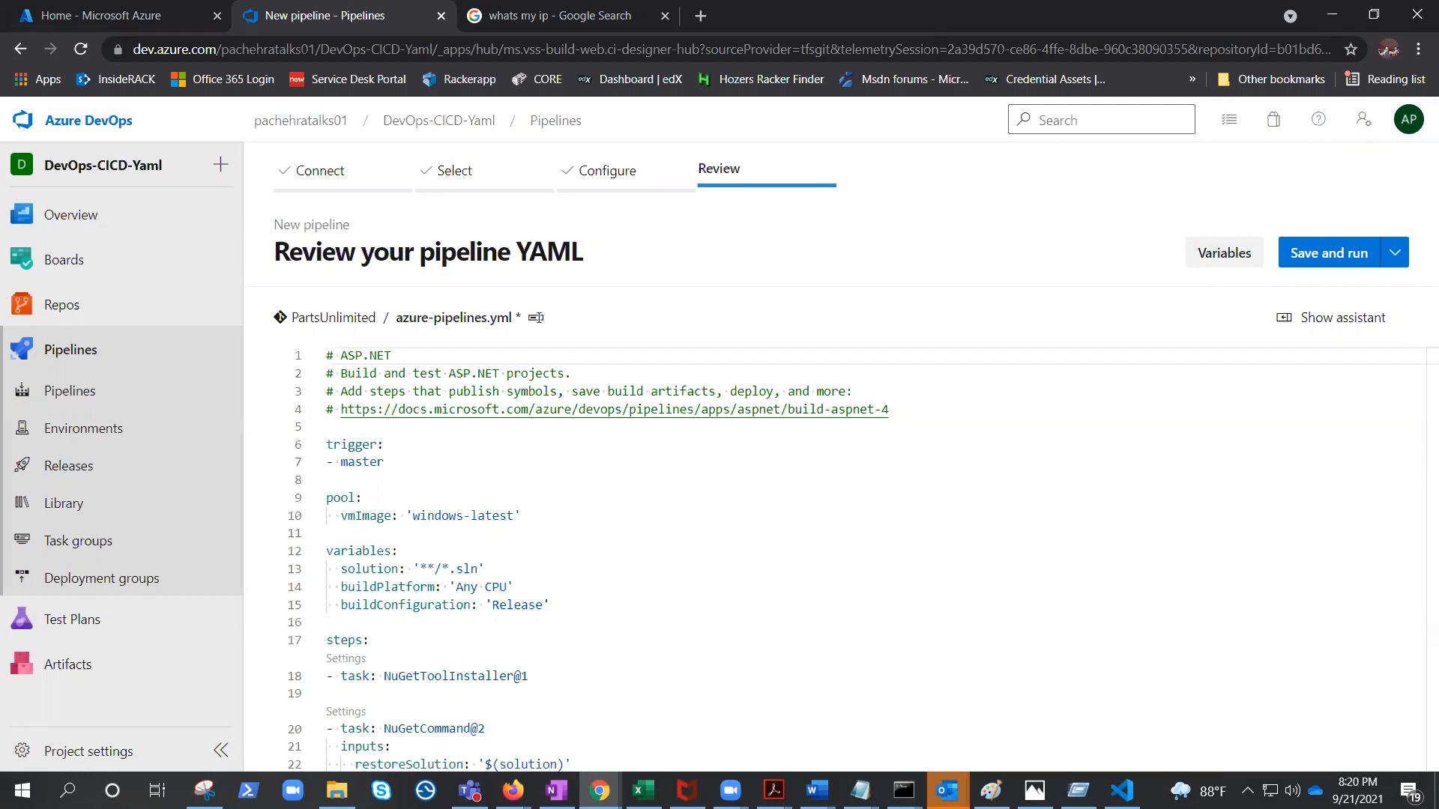
# Change the pool vmImage in the YAML to 'vs2017-win2016'.
pyautogui.moveTo(412, 517); pyautogui.dragTo(513, 517)
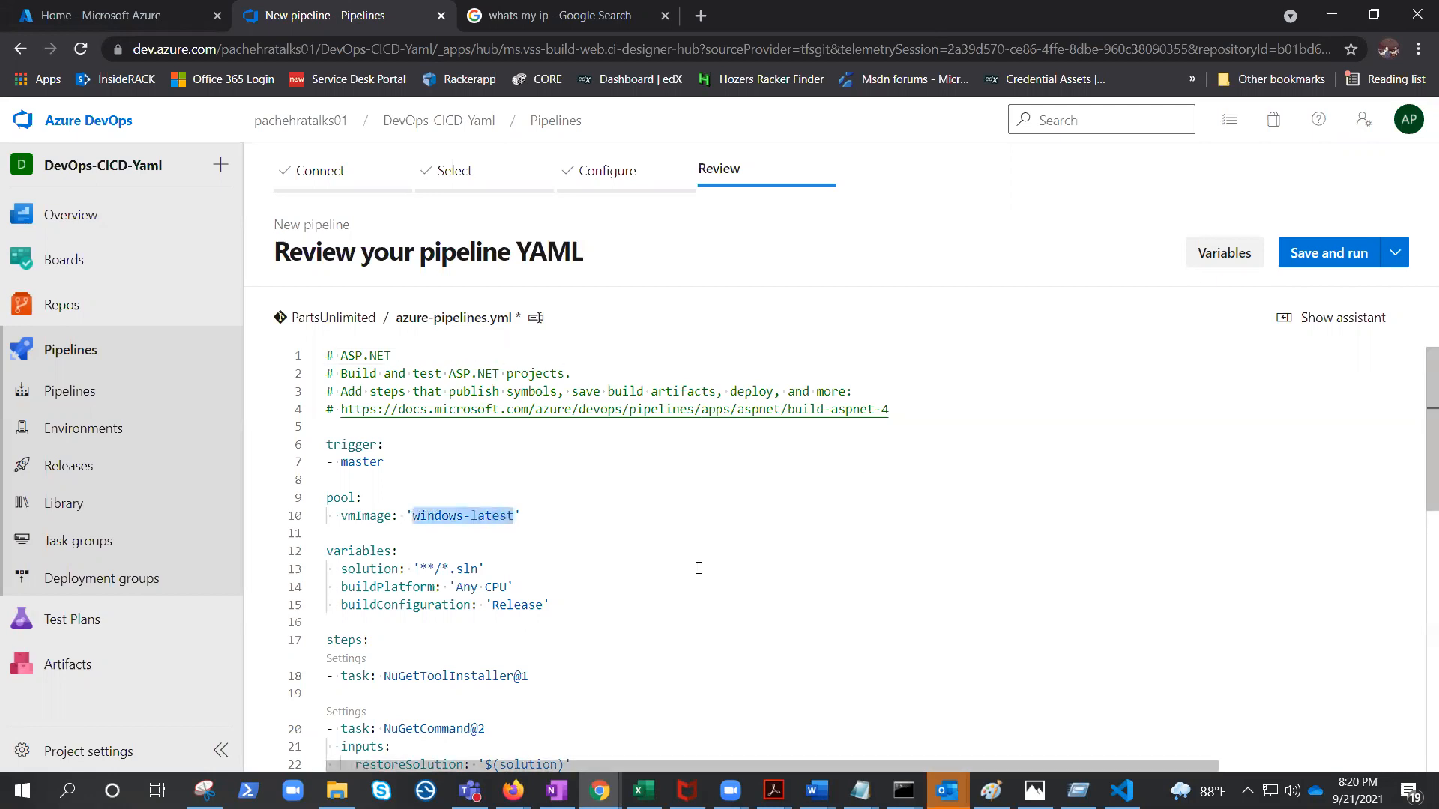
pyautogui.write('vs')
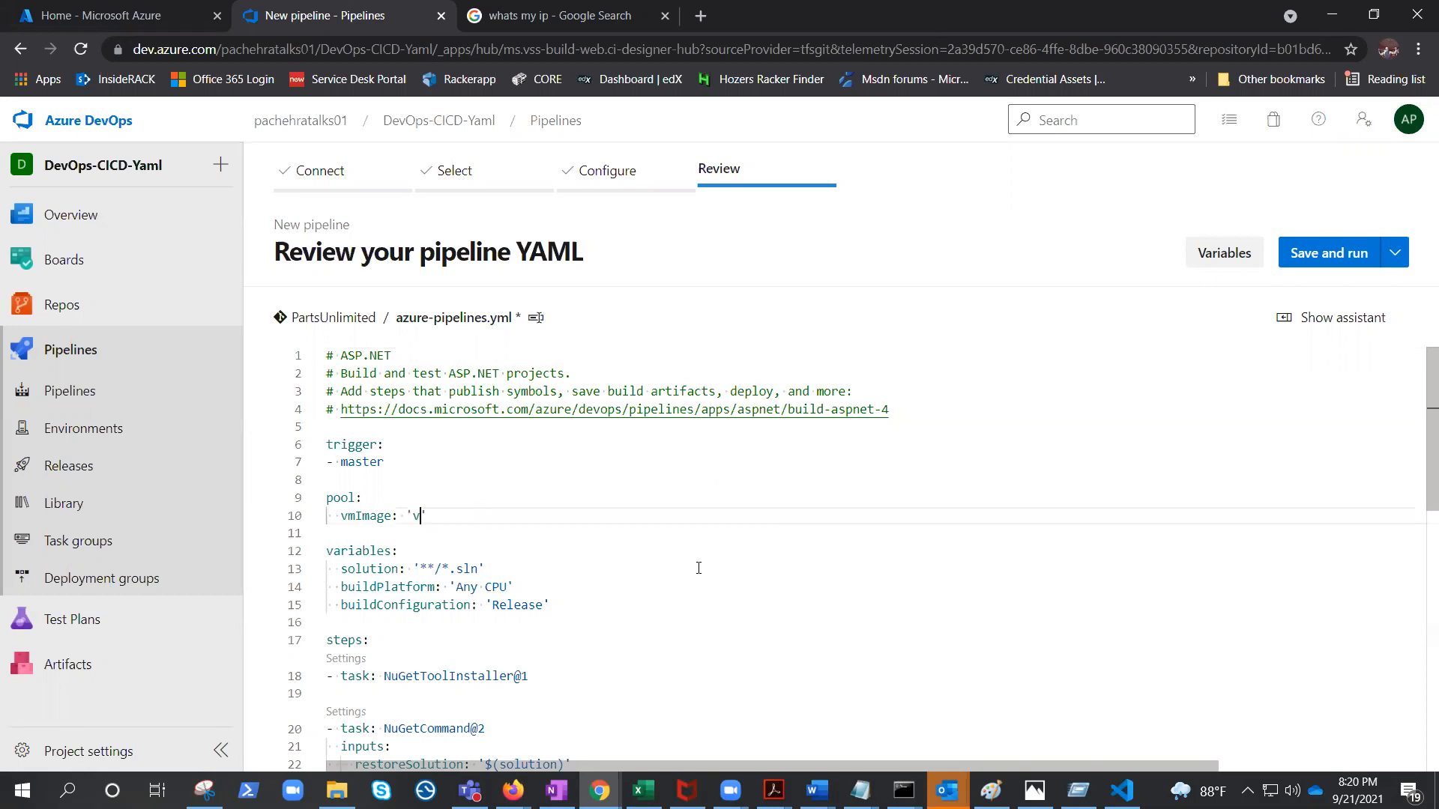
pyautogui.write('2017-win2017')
pyautogui.press('BackSpace')
pyautogui.write('6')
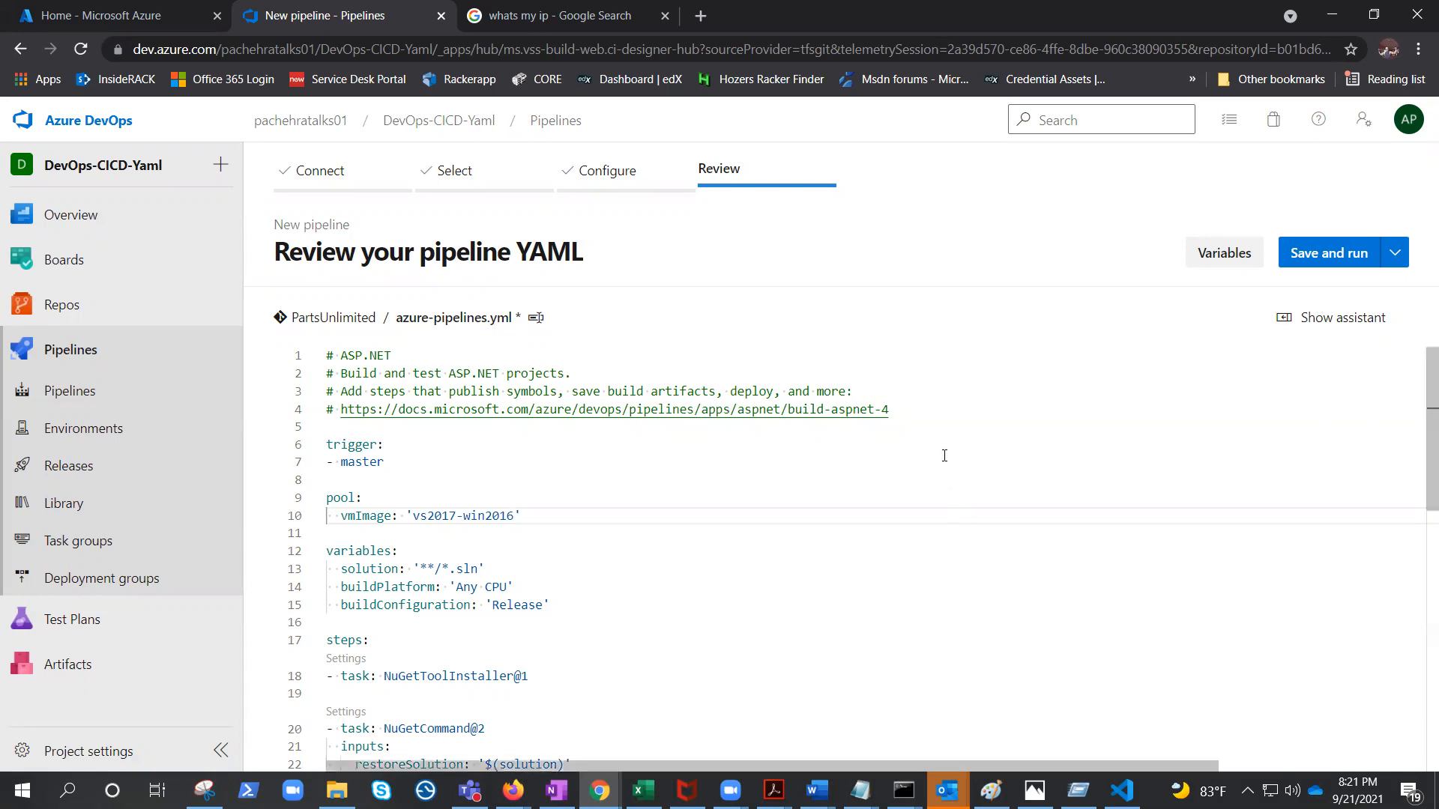
# Save and run the pipeline, committing directly to master with message 'Set up CI with Azure Pipelines', and open its job.
pyautogui.scroll(-5, 964, 464)
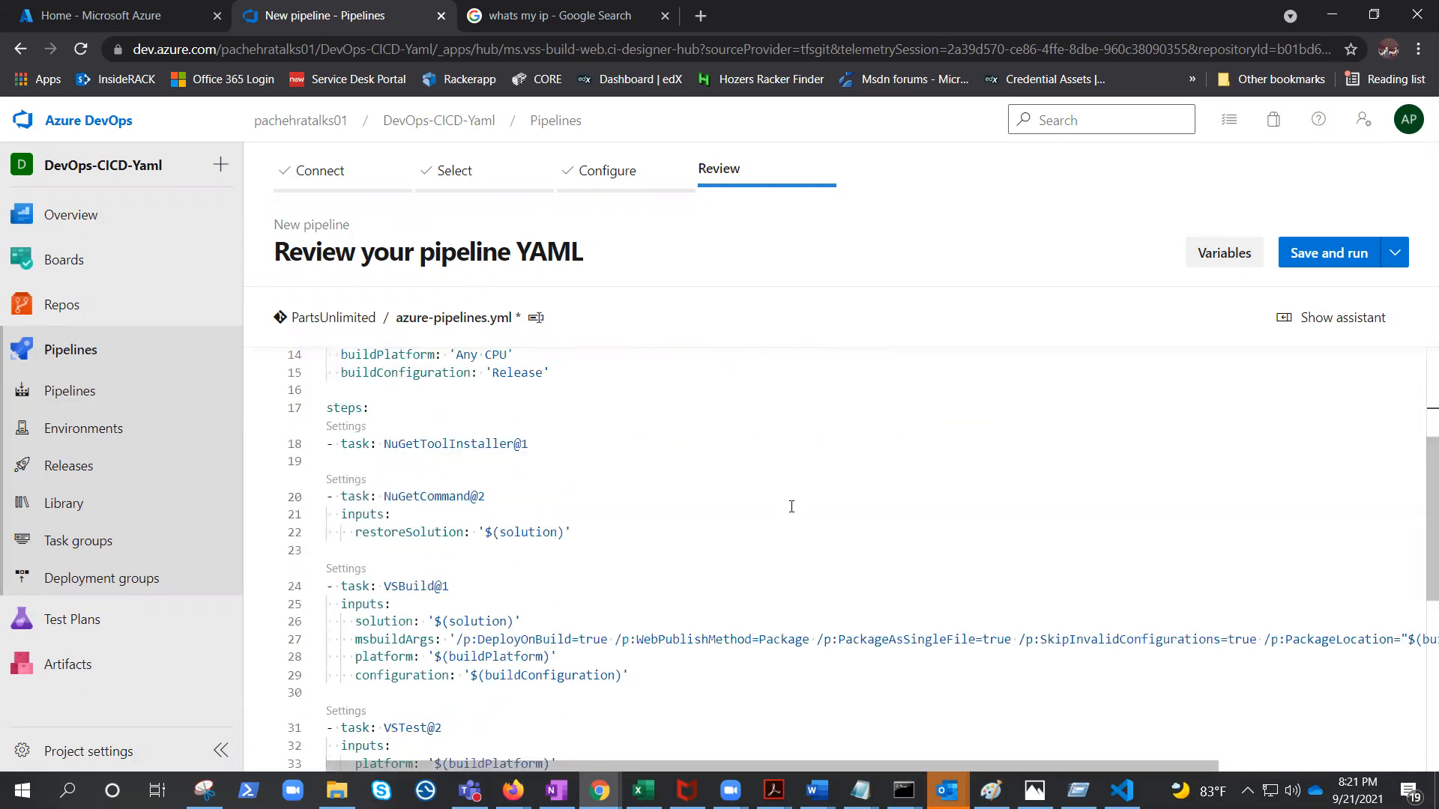
pyautogui.scroll(5, 781, 630)
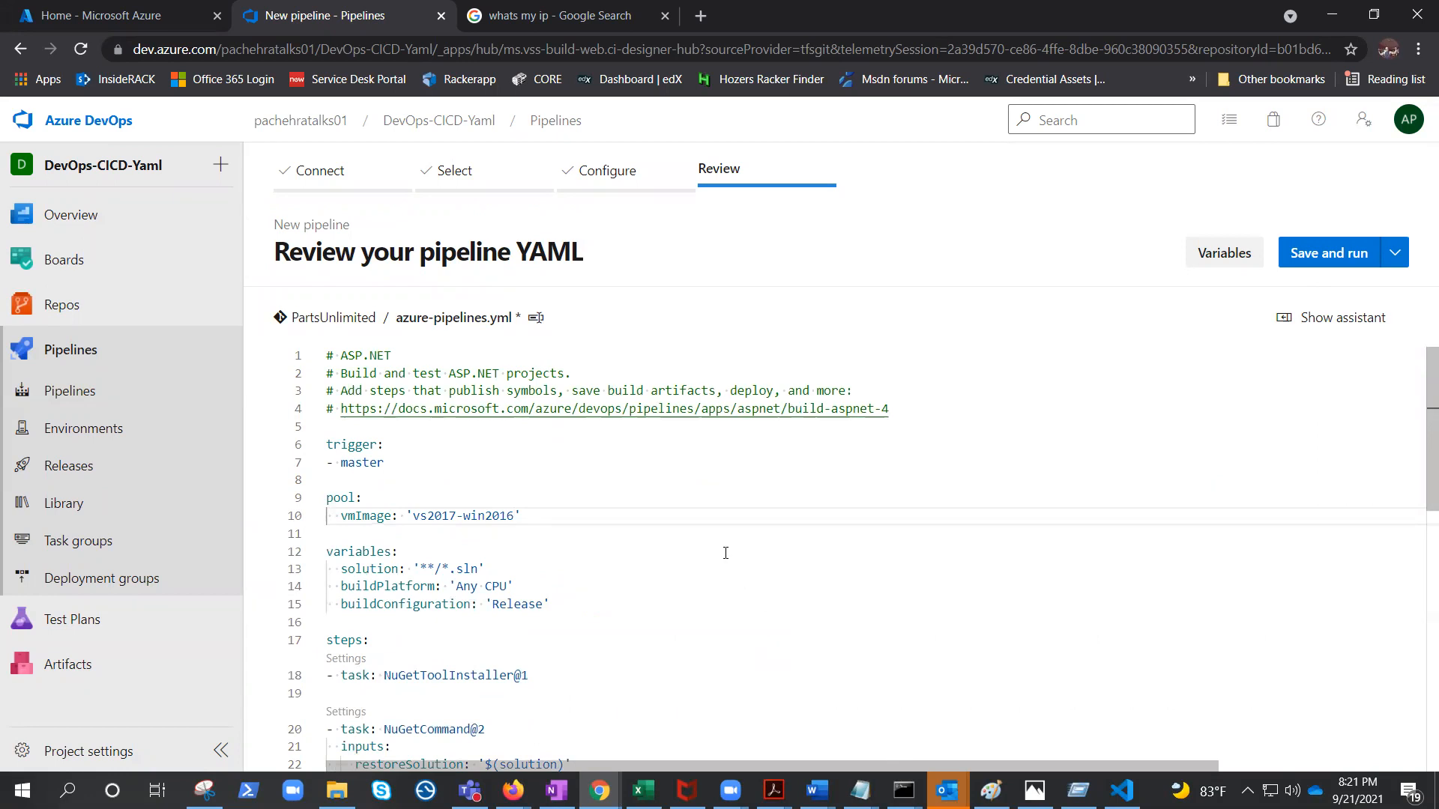
pyautogui.scroll(-1, 780, 537)
pyautogui.scroll(-2, 787, 540)
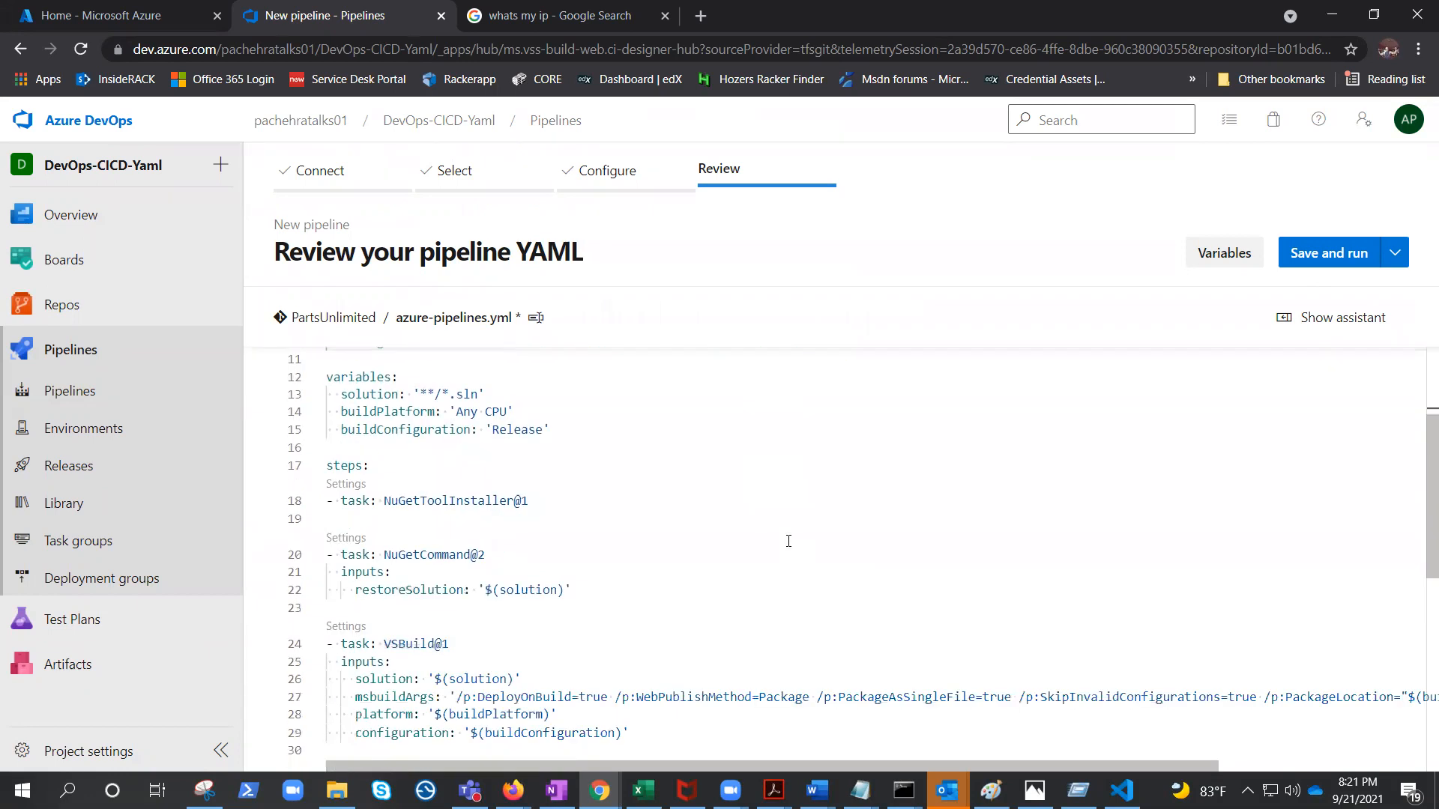
pyautogui.scroll(-1, 788, 541)
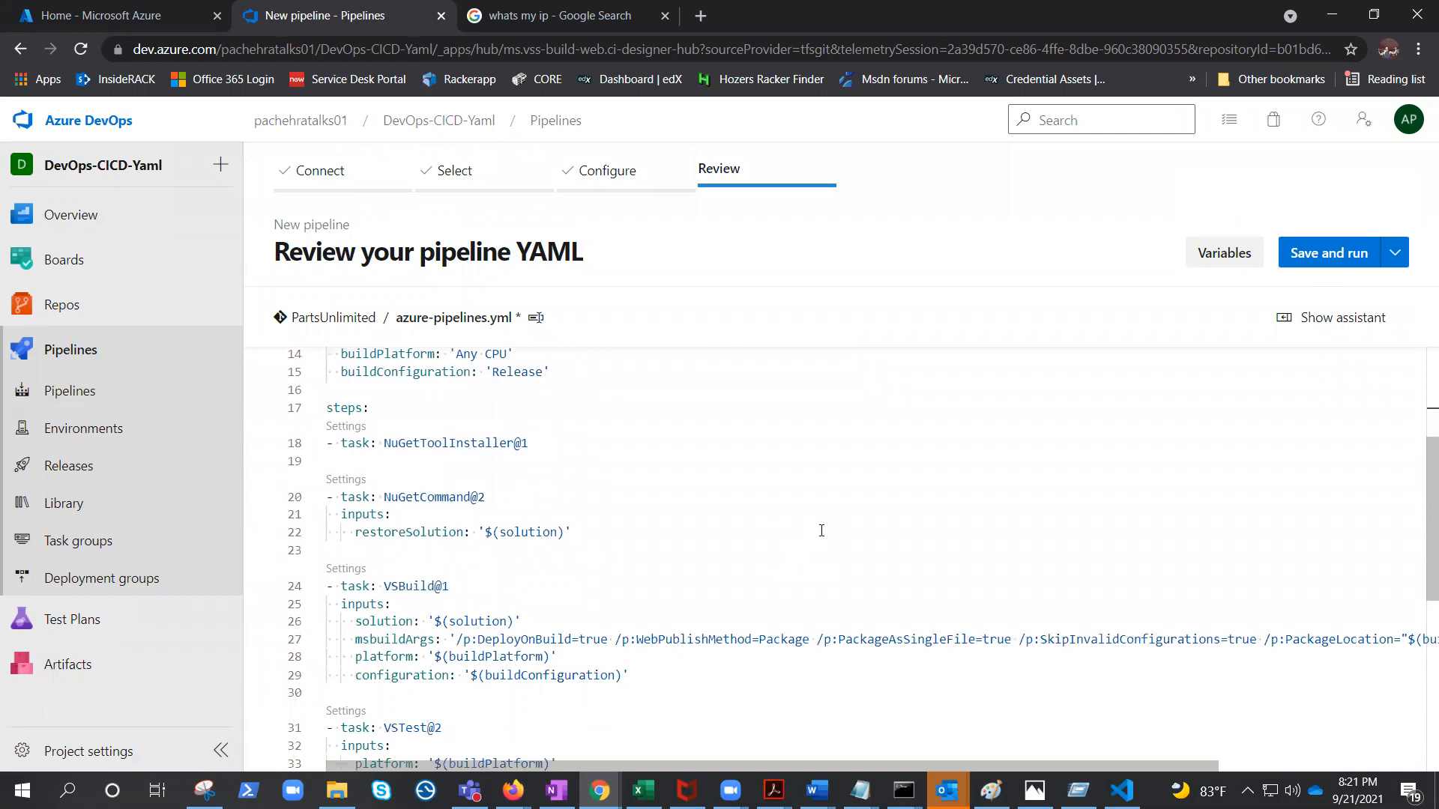
pyautogui.scroll(-3, 739, 508)
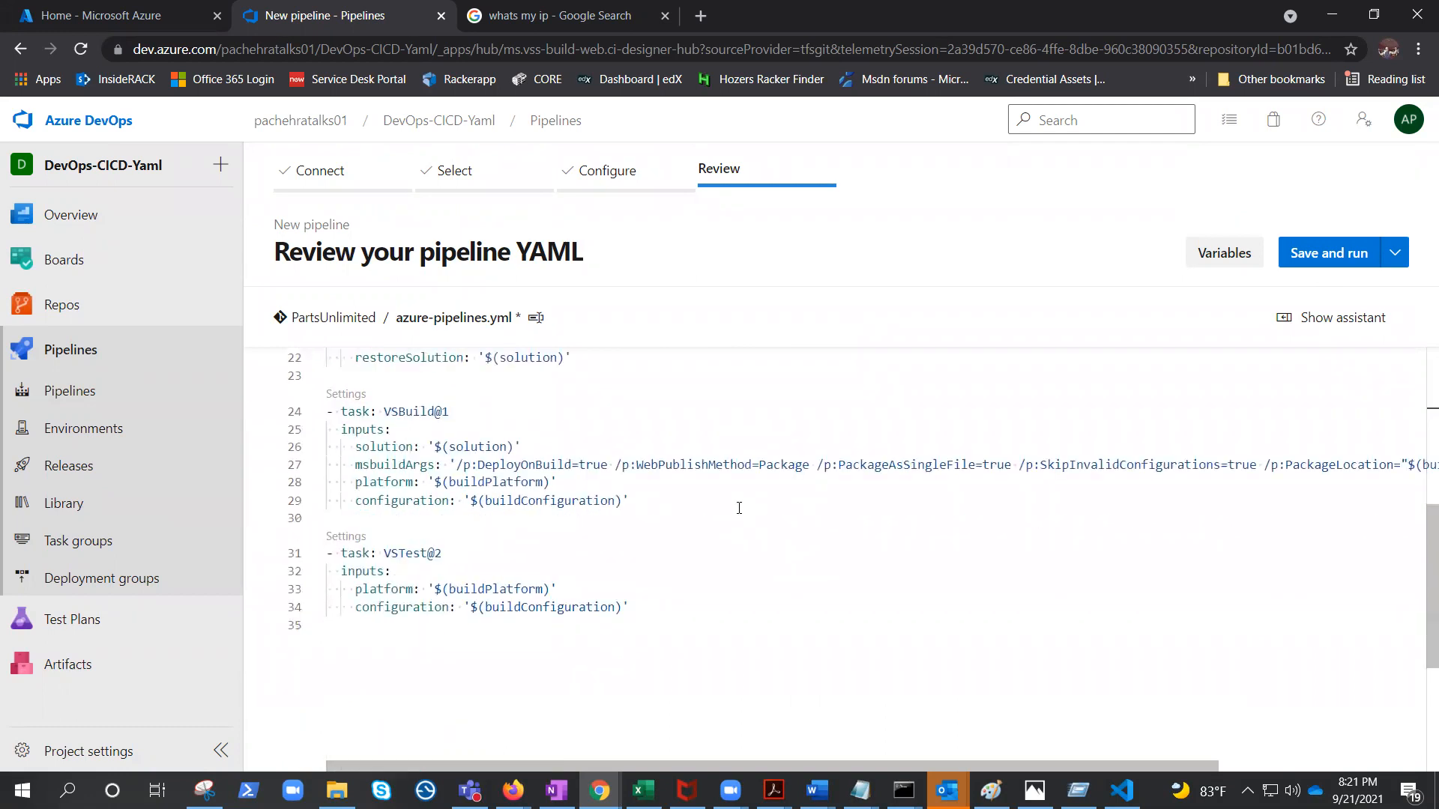
pyautogui.click(1334, 257)
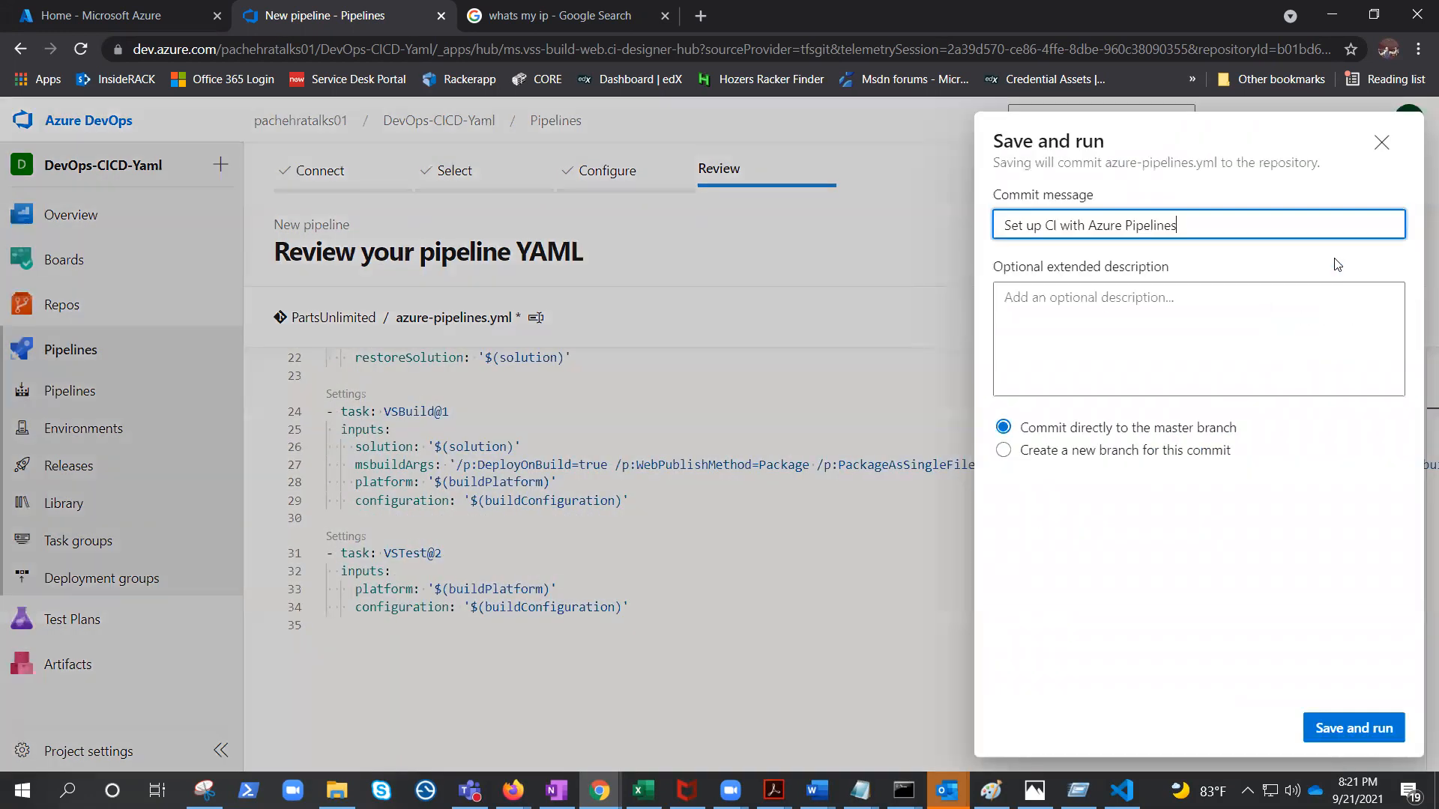
pyautogui.click(1330, 730)
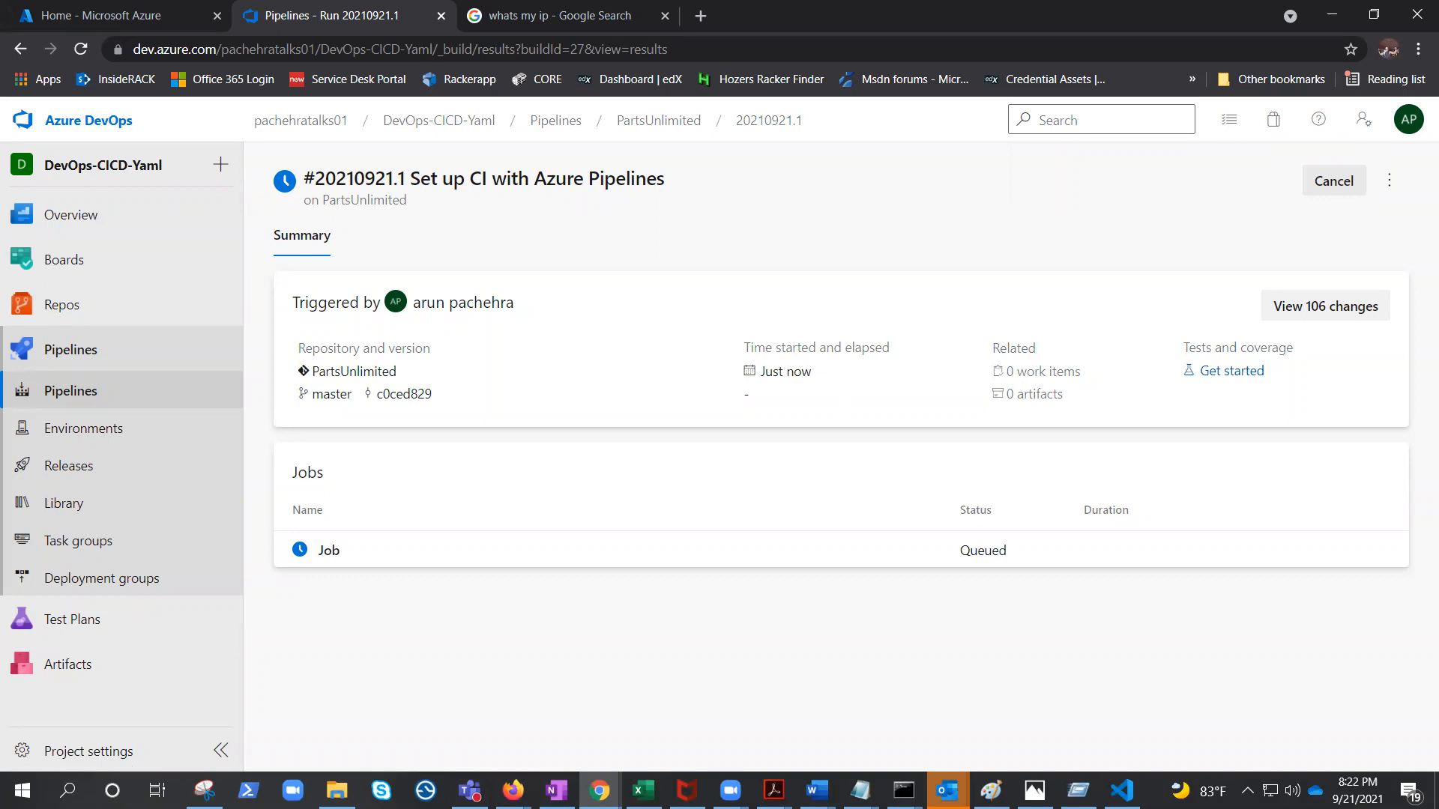
pyautogui.click(327, 556)
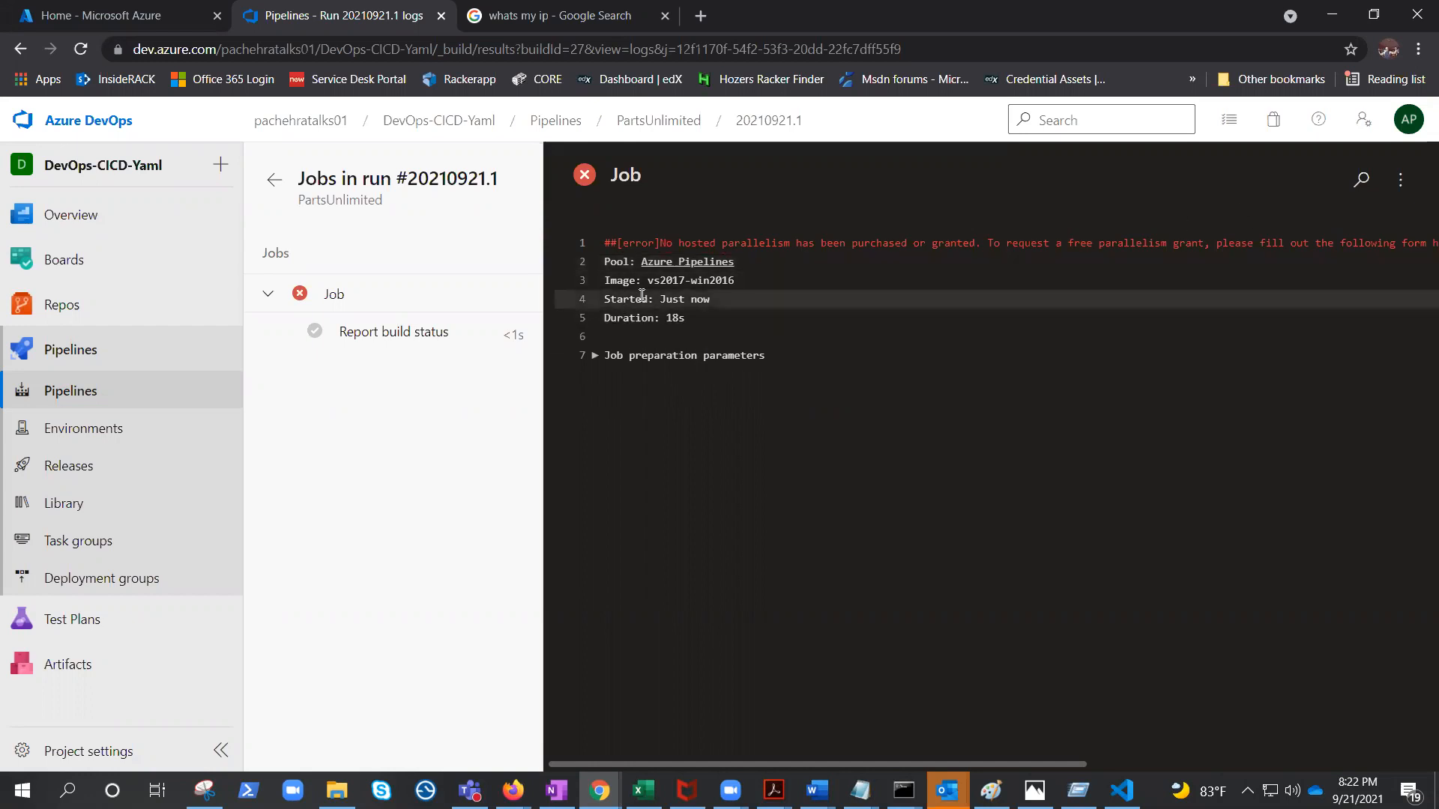
# Start a new pipeline in the DevOps-CI-Yaml project from the PartsUnlimited Azure Repos Git repository with the ASP.NET template.
pyautogui.click(96, 396)
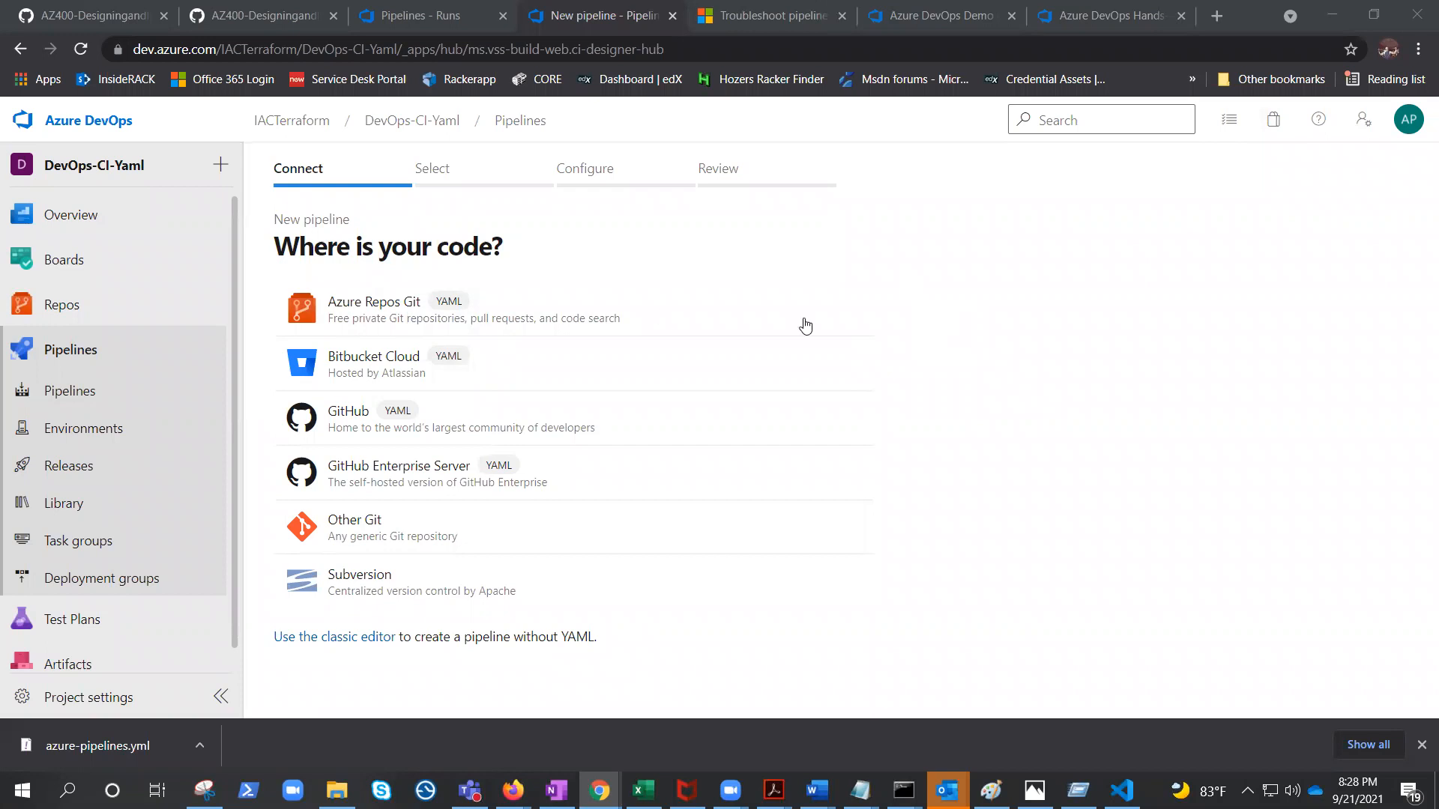
pyautogui.click(411, 312)
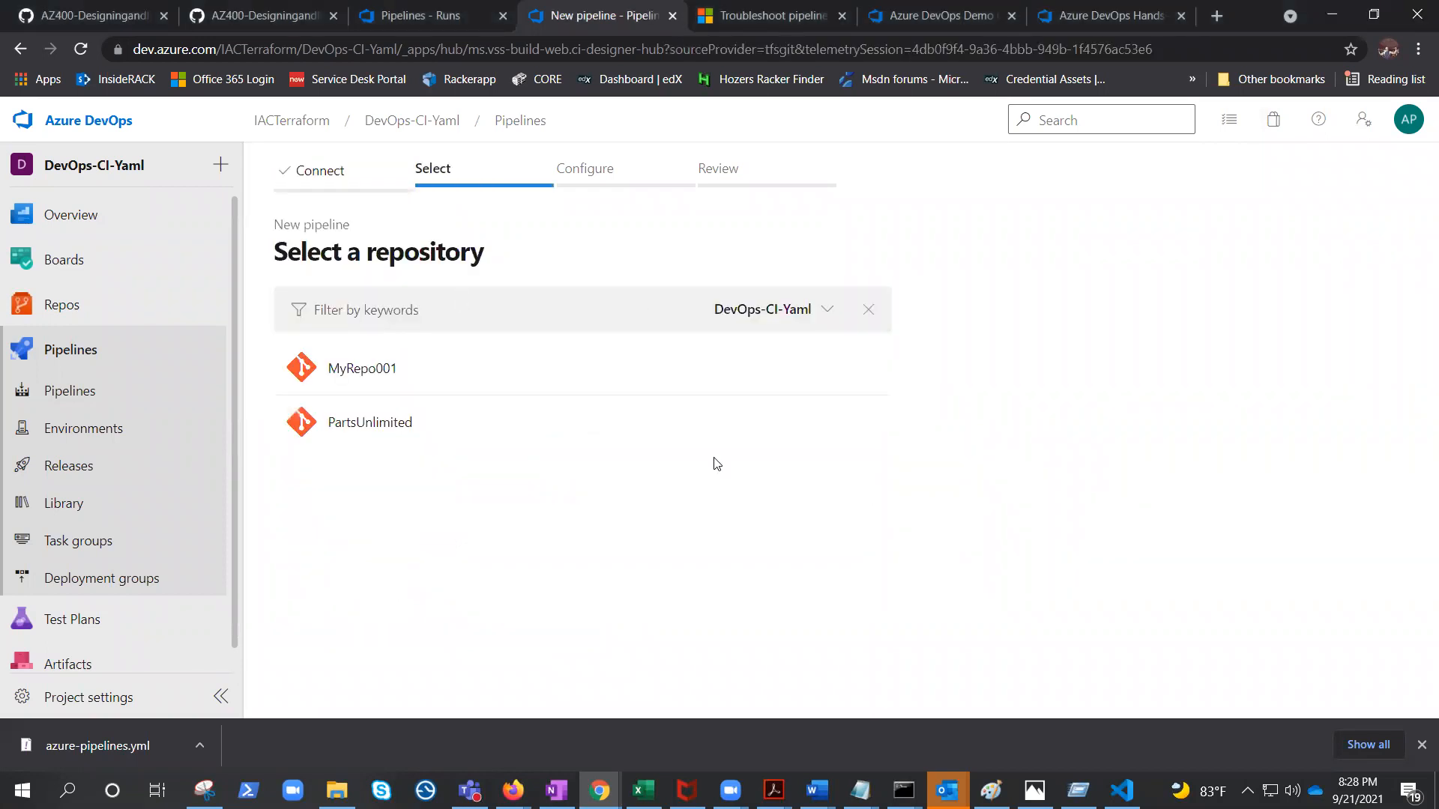
pyautogui.click(443, 420)
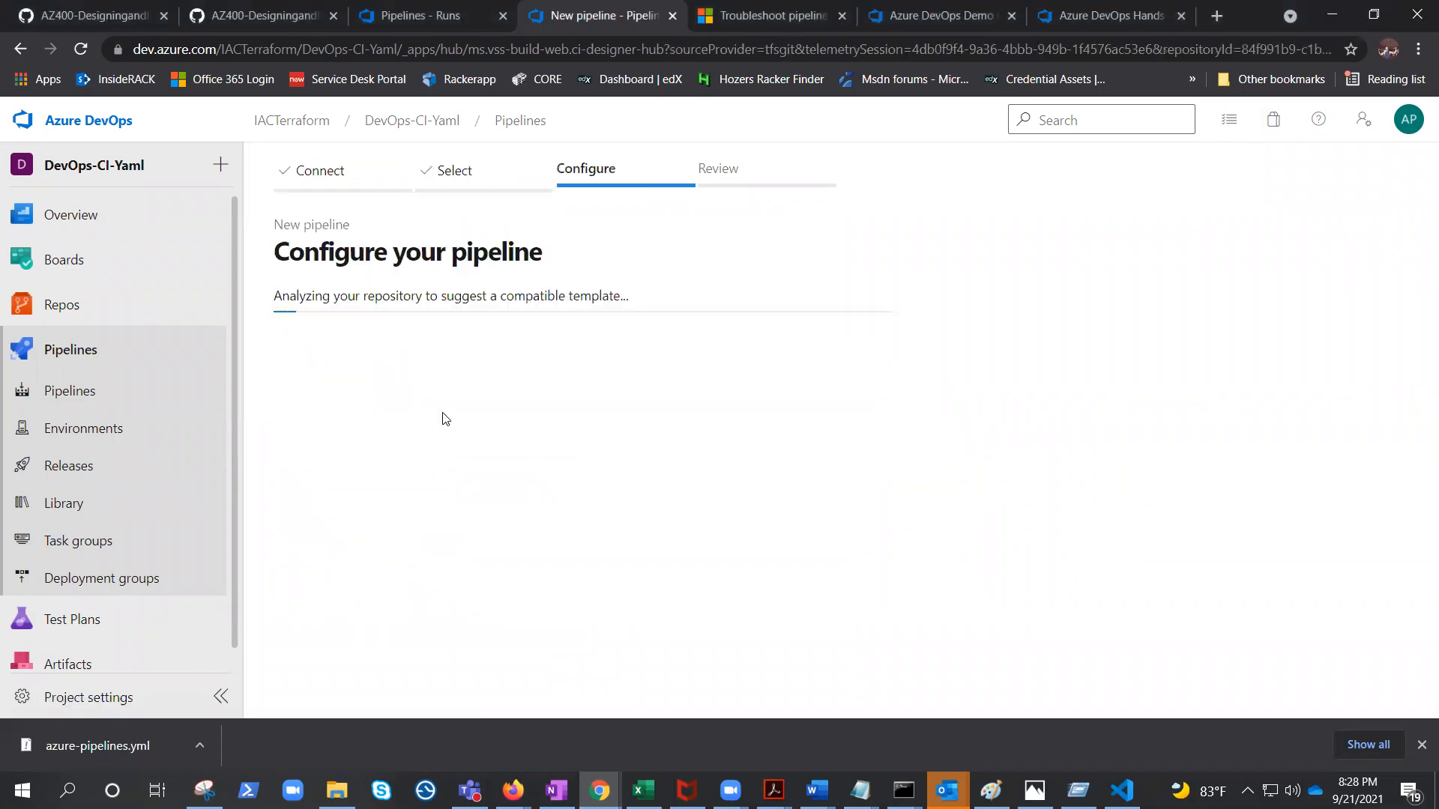
pyautogui.click(412, 323)
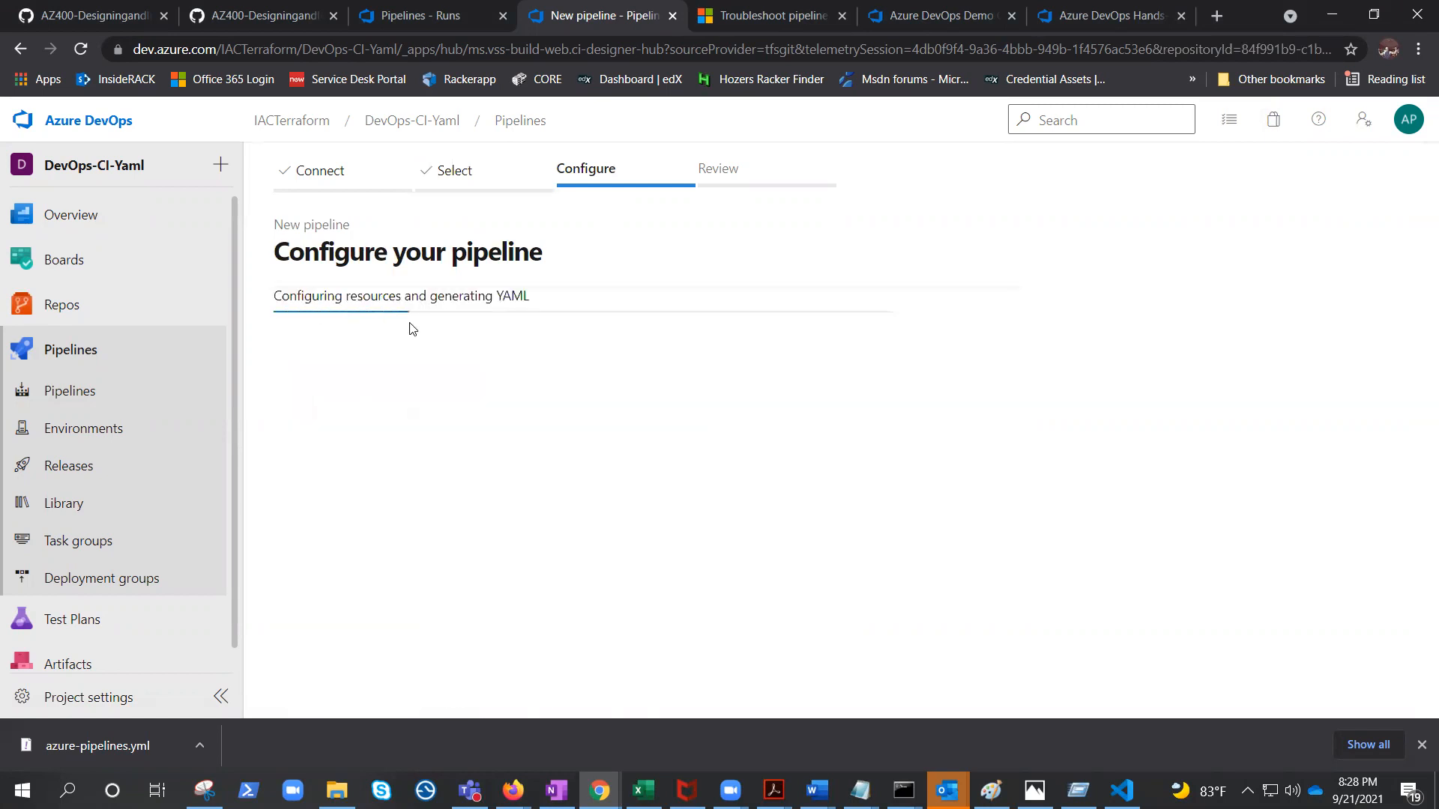
# Set the pool vmImage to 'vs2017-win2016' and save and run the pipeline, committing directly to master.
pyautogui.scroll(-1, 881, 472)
pyautogui.scroll(-1, 882, 472)
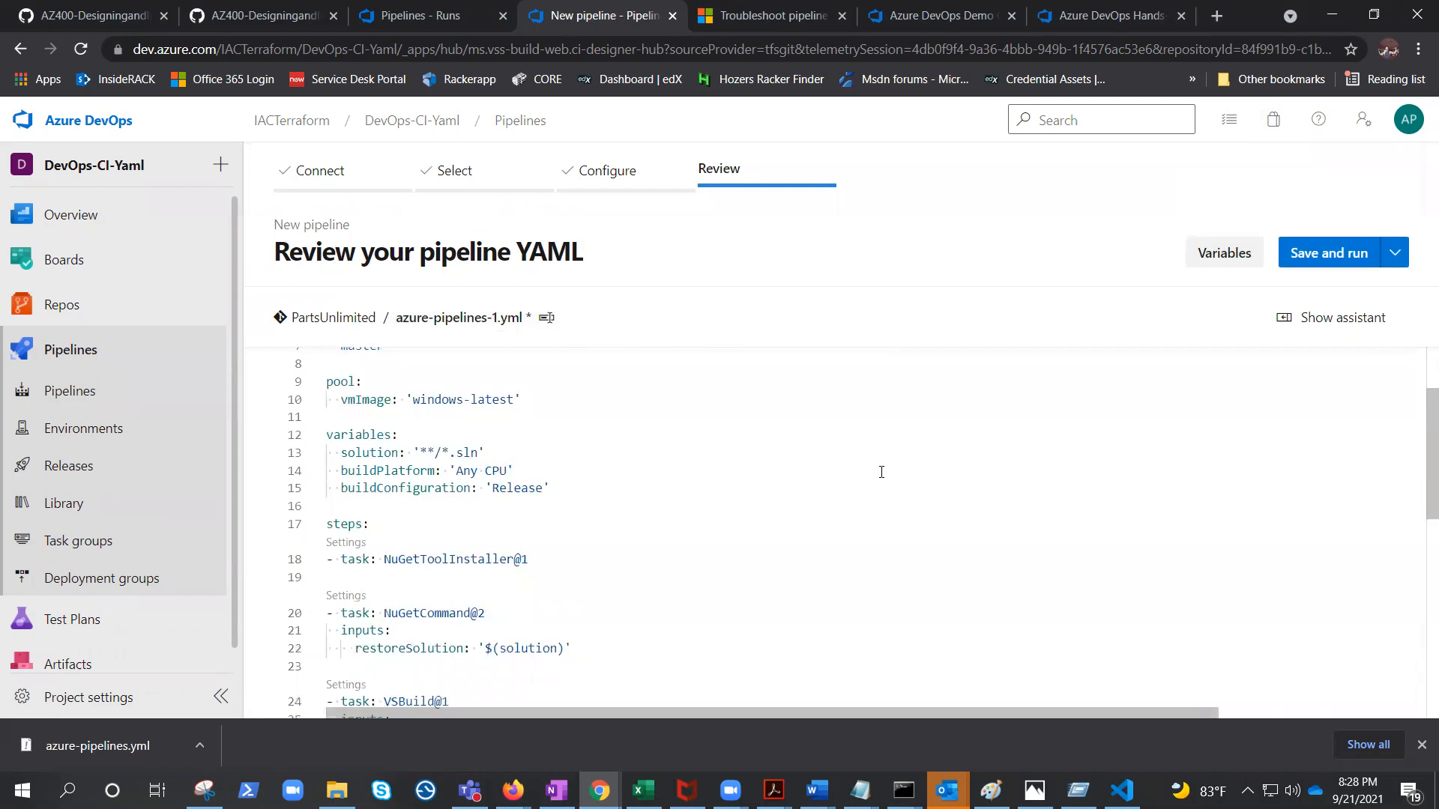
pyautogui.moveTo(413, 399); pyautogui.dragTo(528, 406)
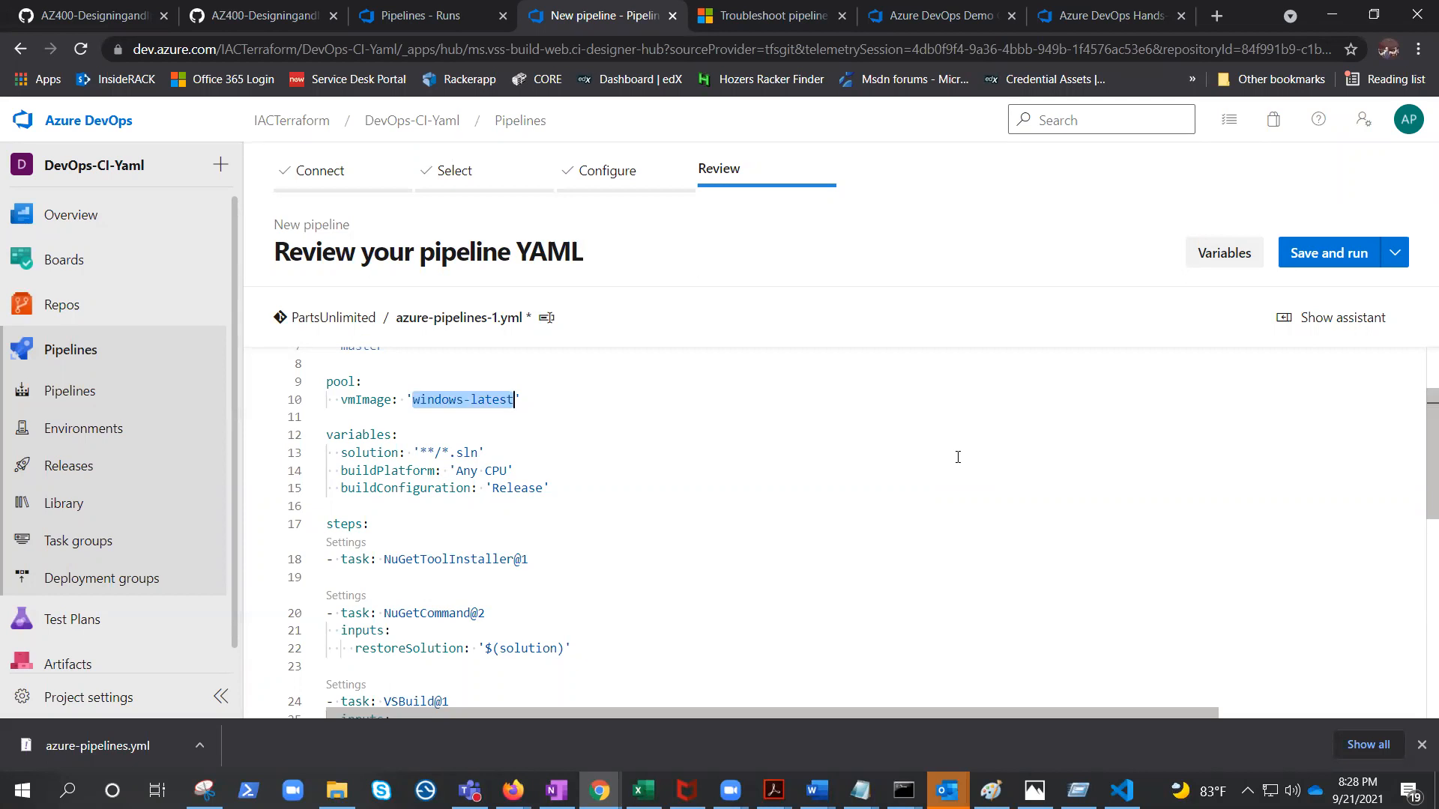
pyautogui.write('vs2017')
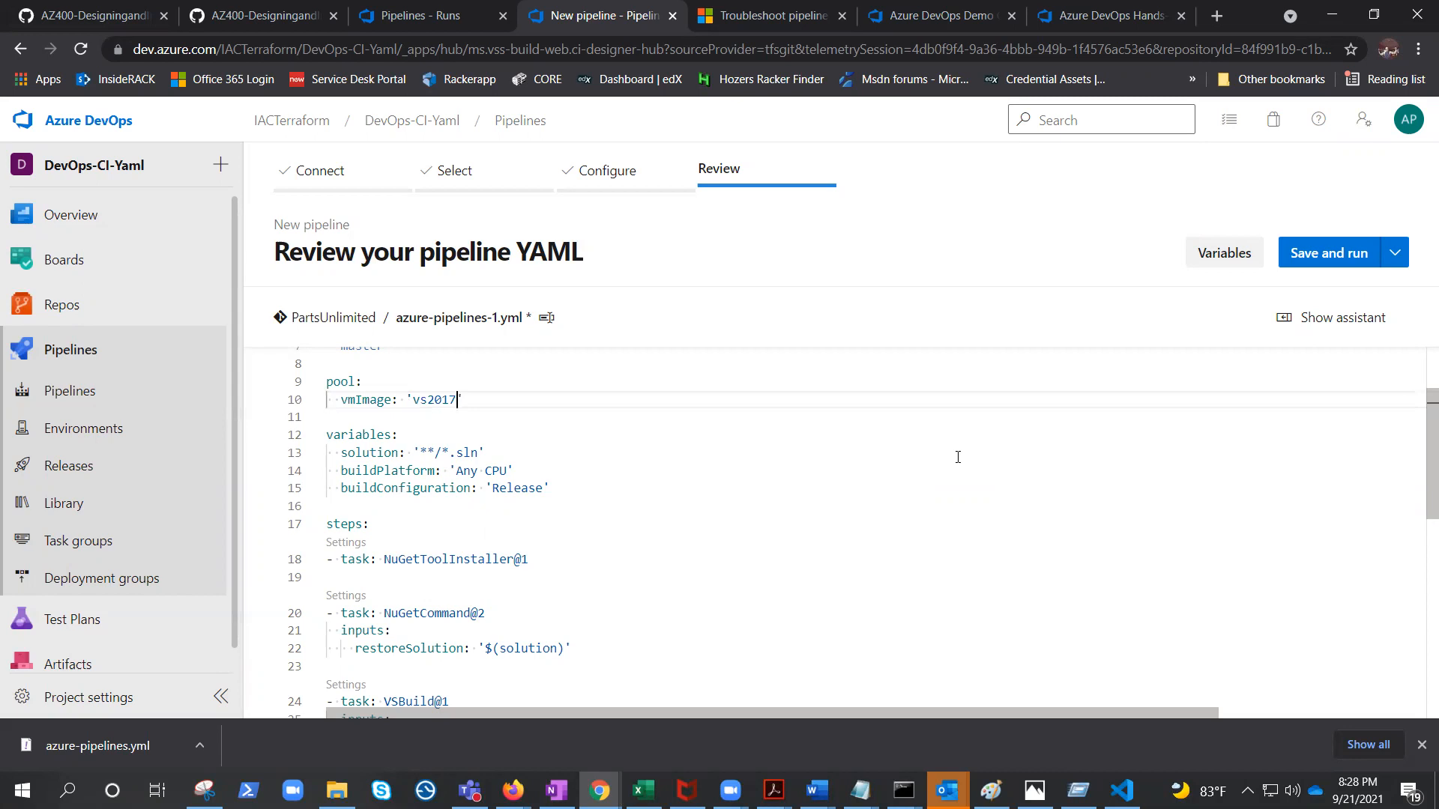
pyautogui.write('-win2016')
pyautogui.click(1341, 252)
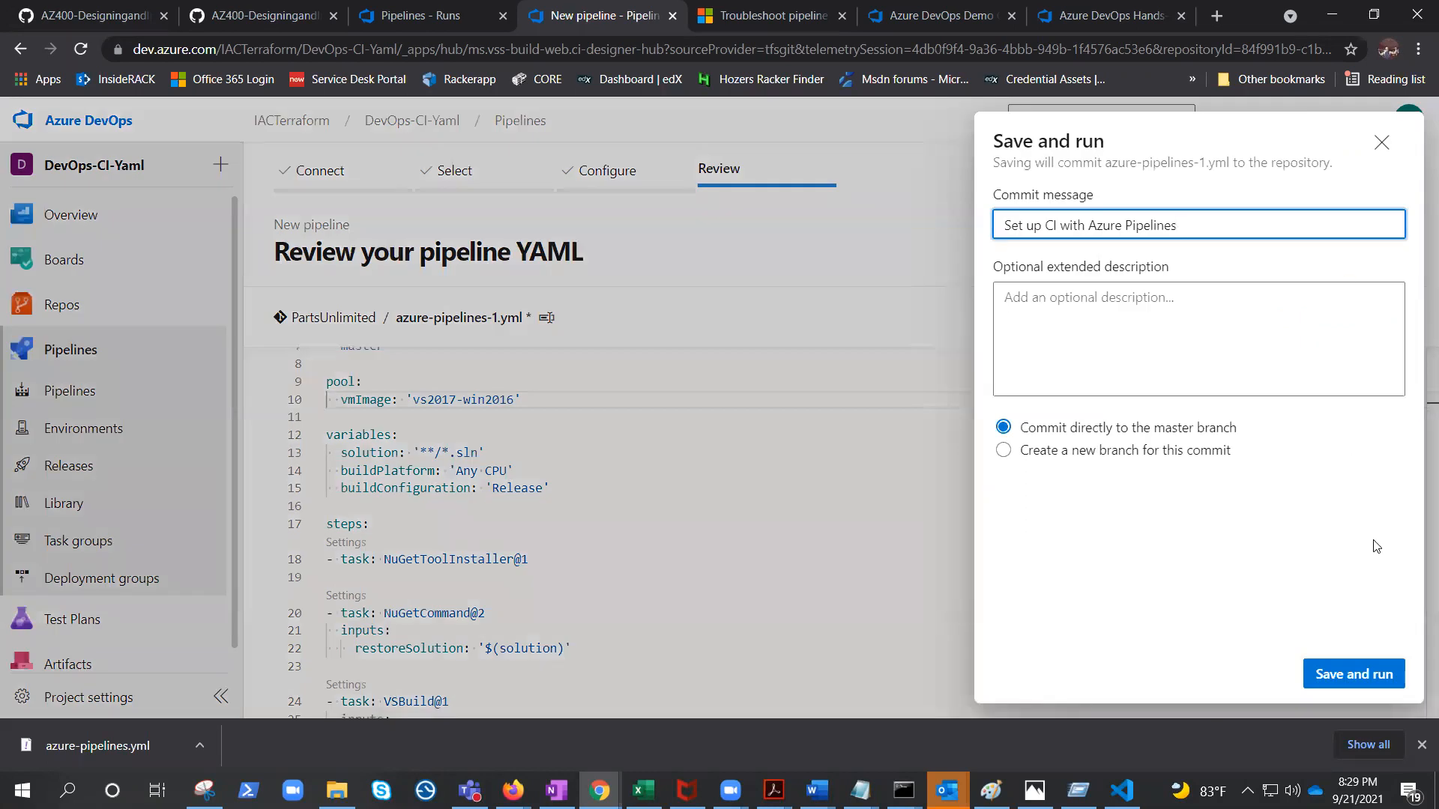
pyautogui.click(1361, 673)
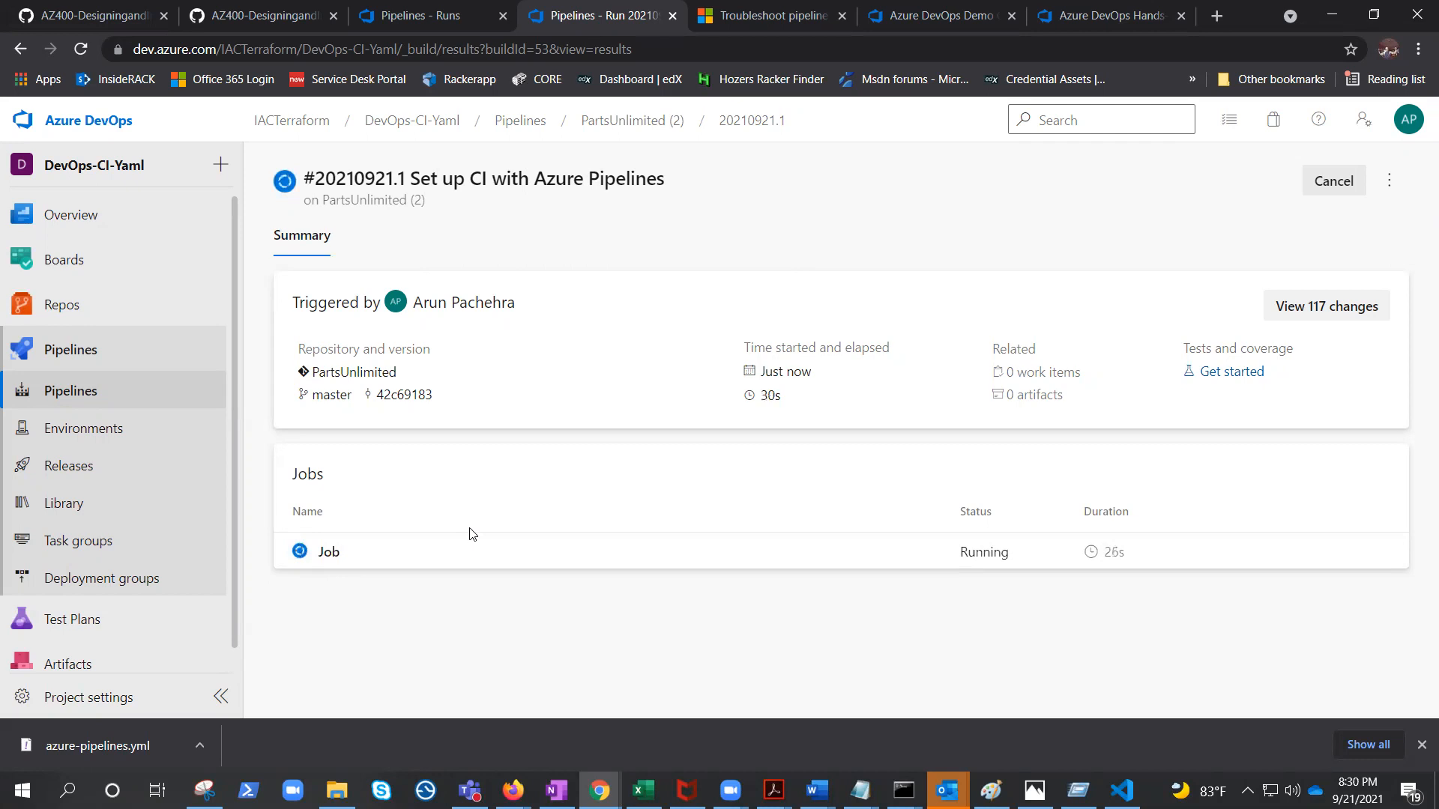
# Examine the run's test results and the job's VSBuild and VSTest logs, then return to the pipelines list.
pyautogui.click(331, 554)
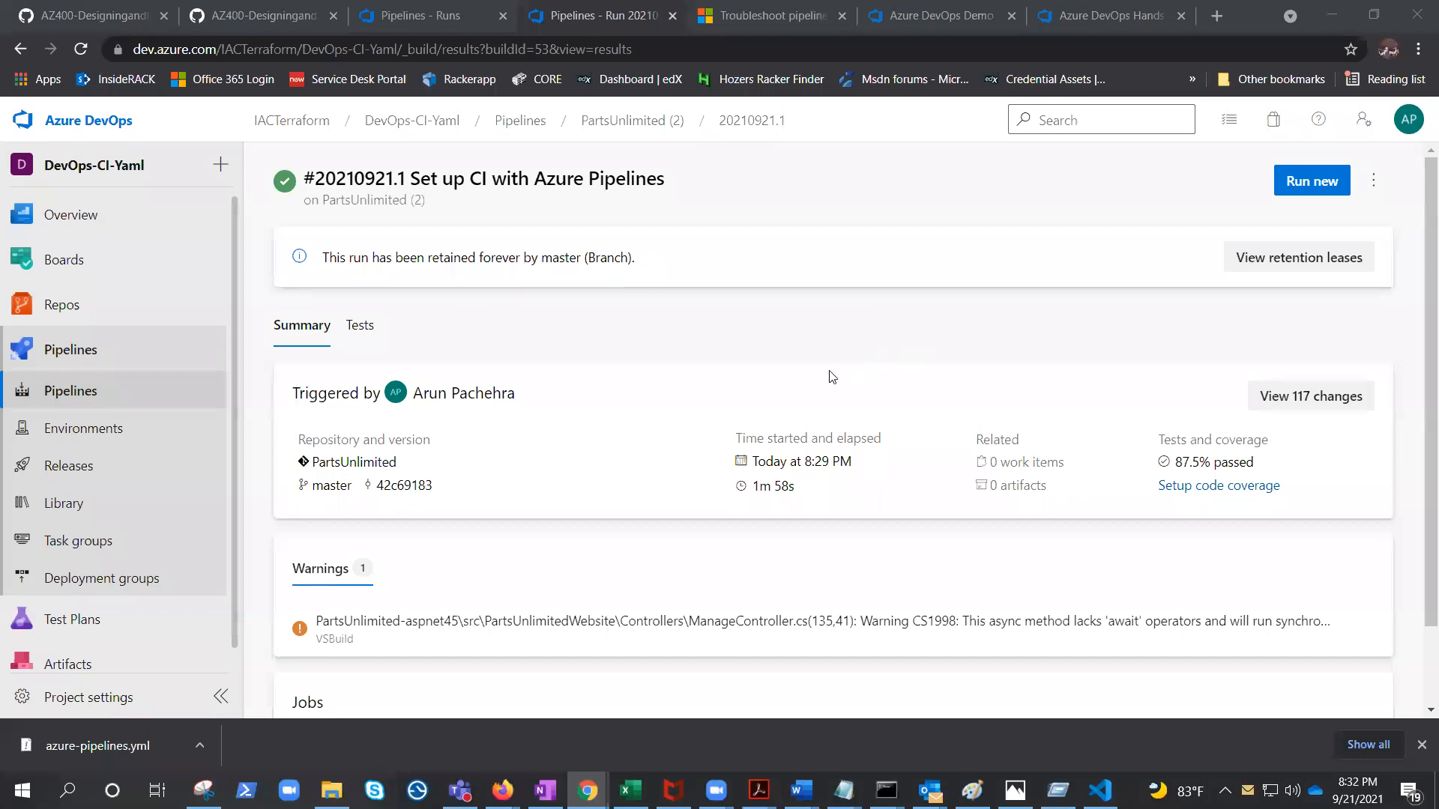
pyautogui.scroll(-1, 658, 404)
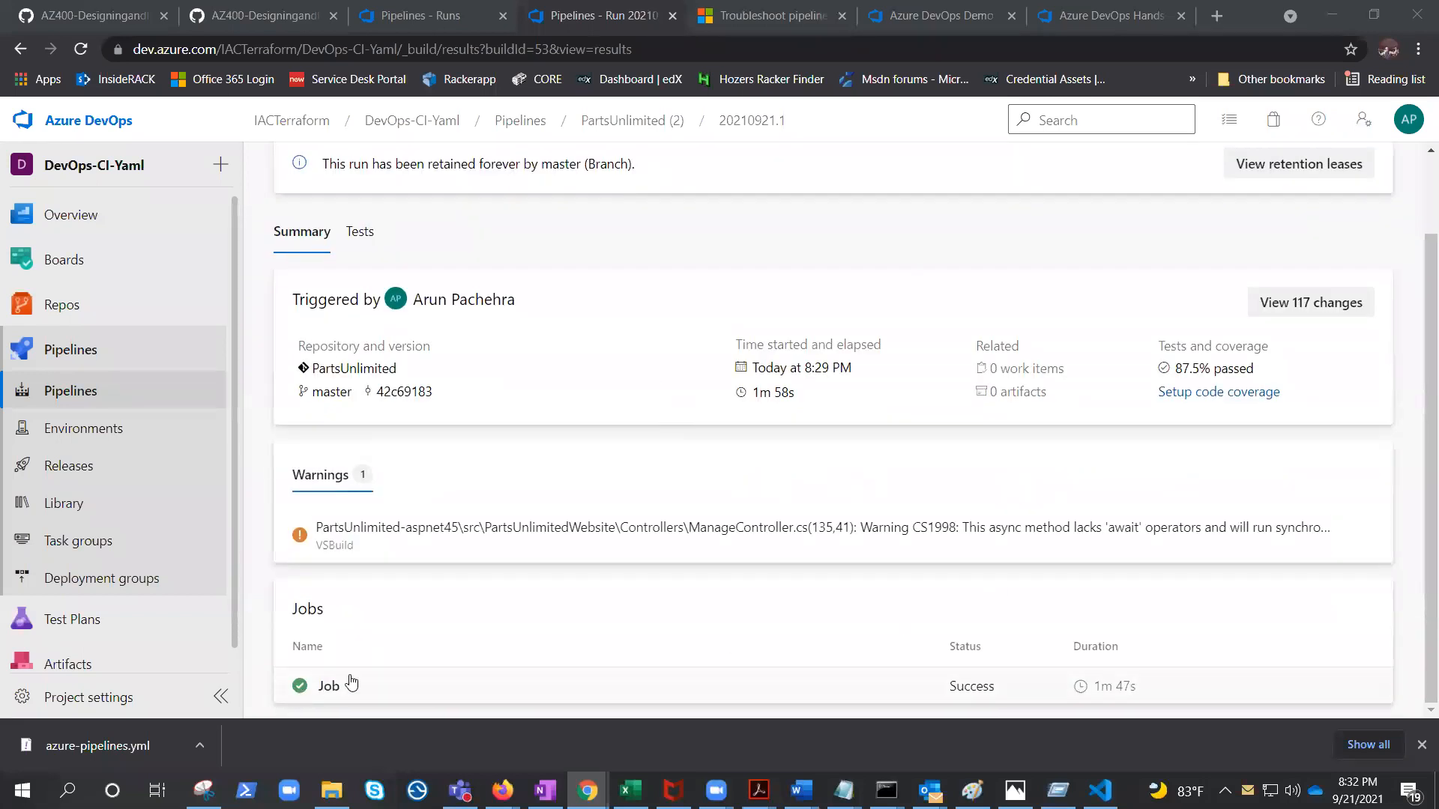
pyautogui.click(373, 238)
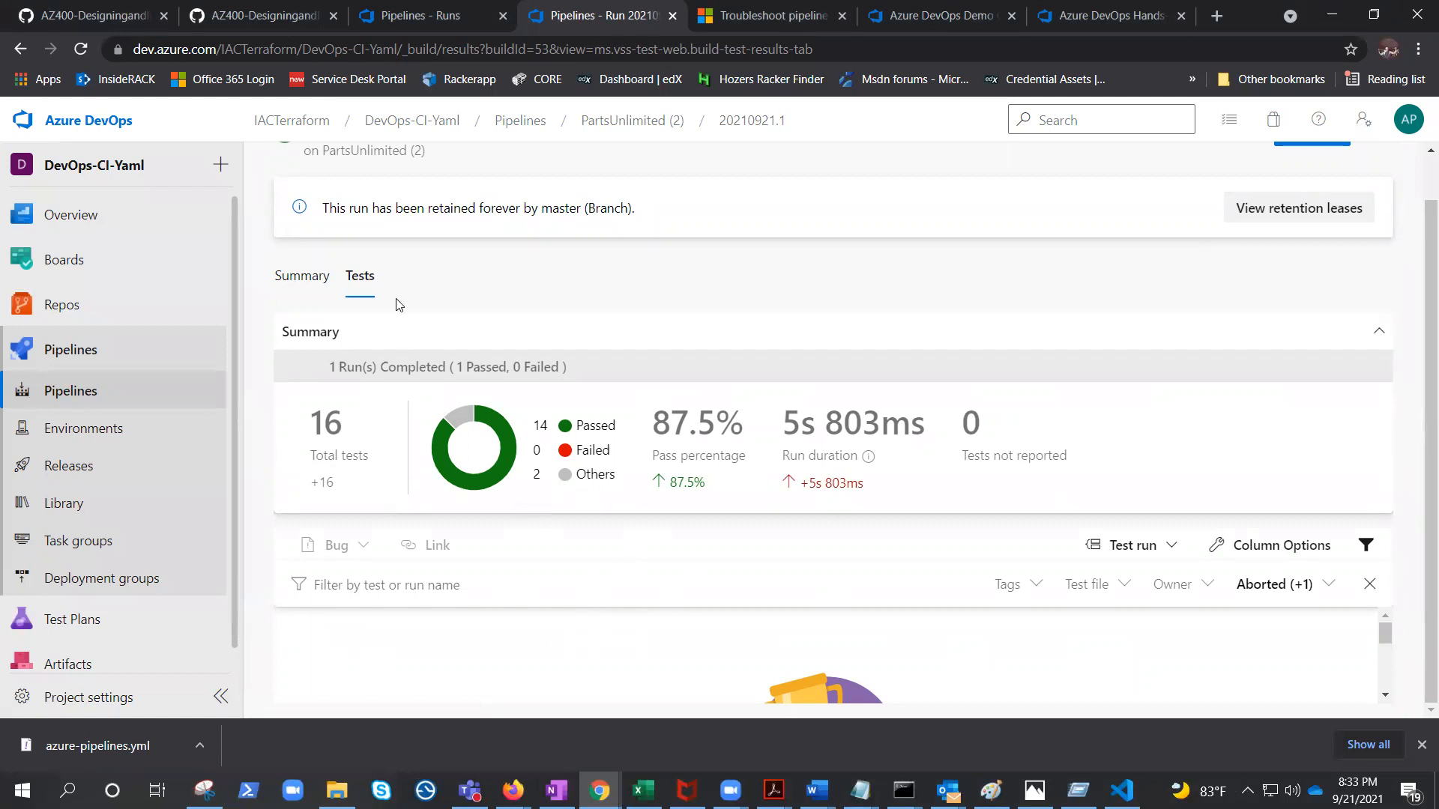
pyautogui.click(302, 275)
pyautogui.scroll(-1, 384, 659)
pyautogui.click(327, 685)
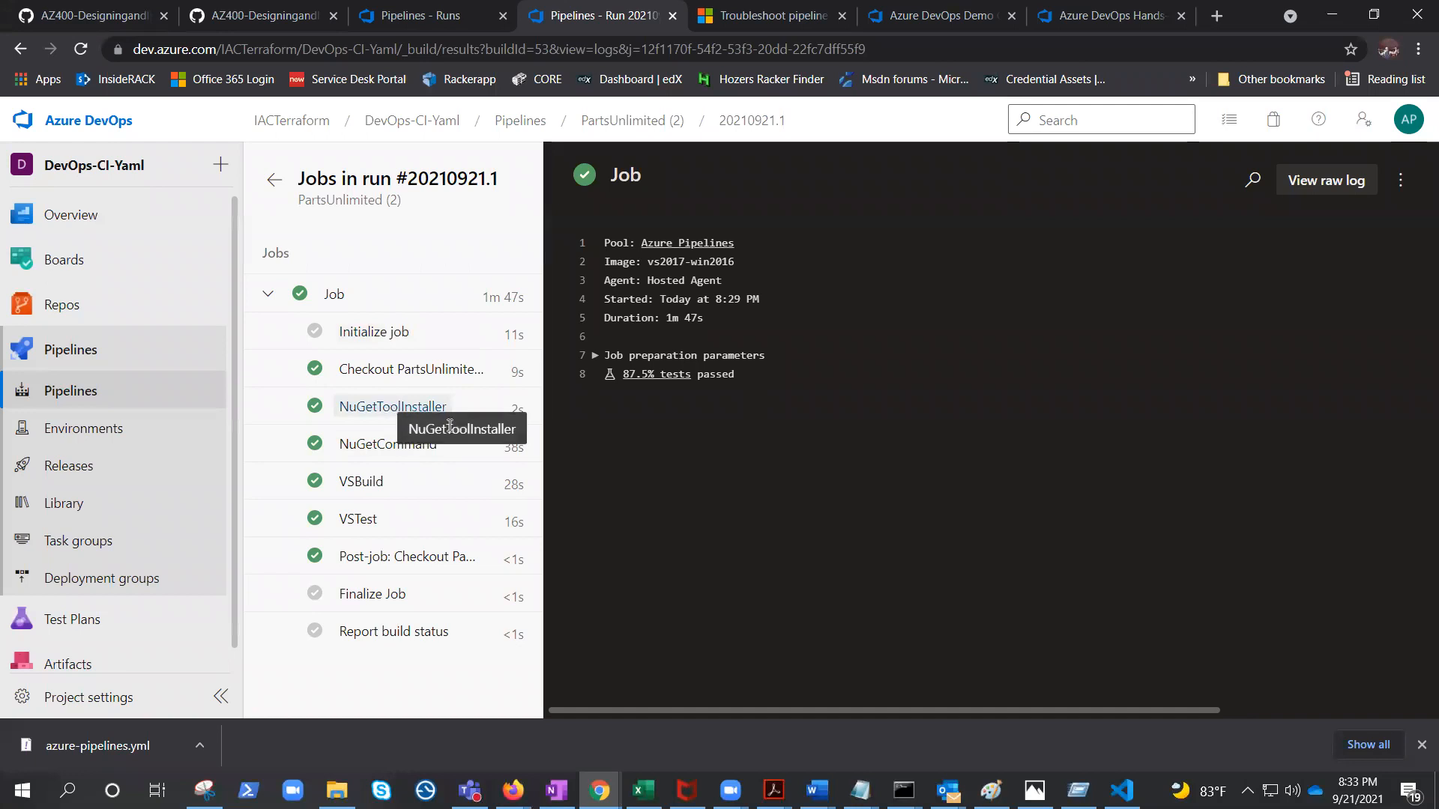
pyautogui.click(365, 486)
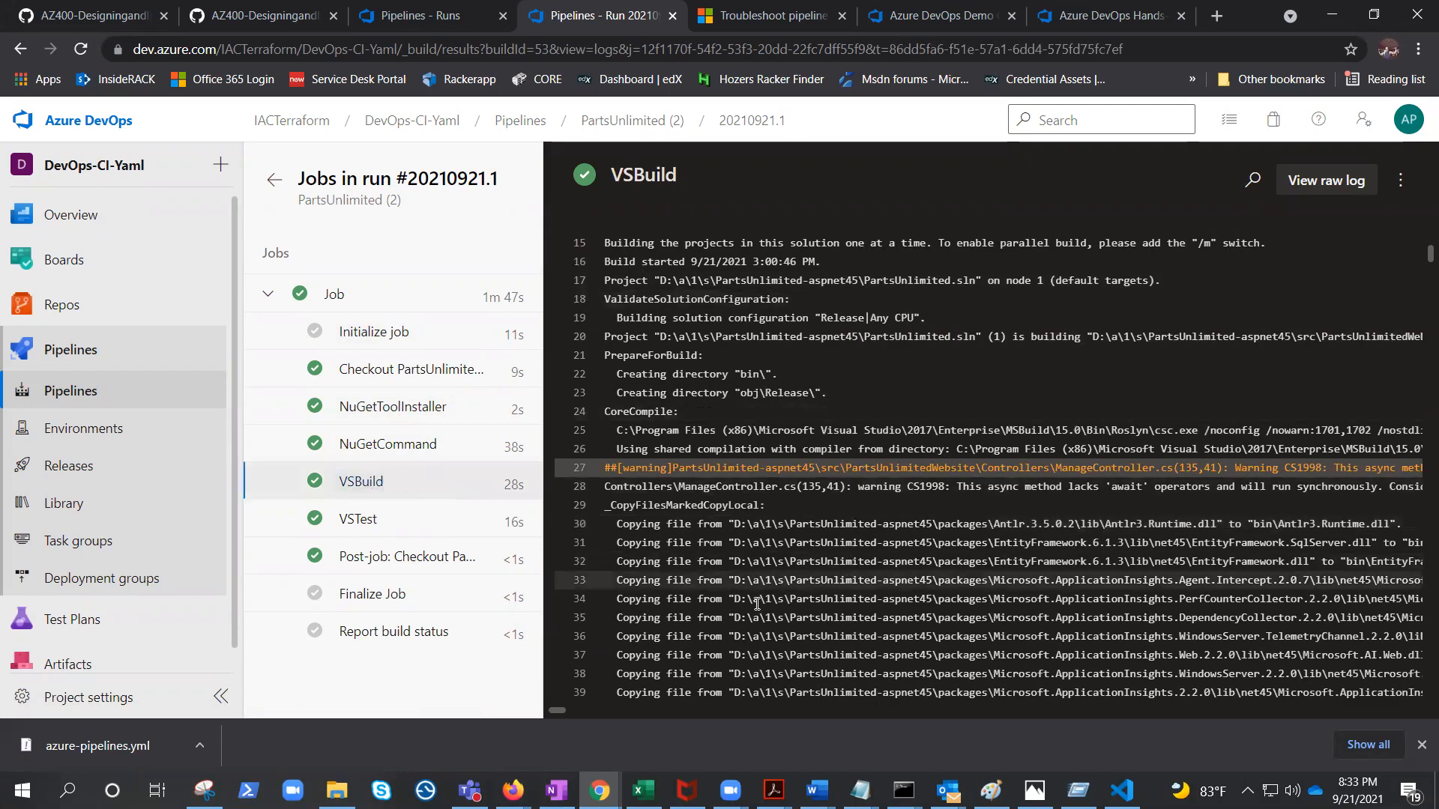
pyautogui.click(358, 535)
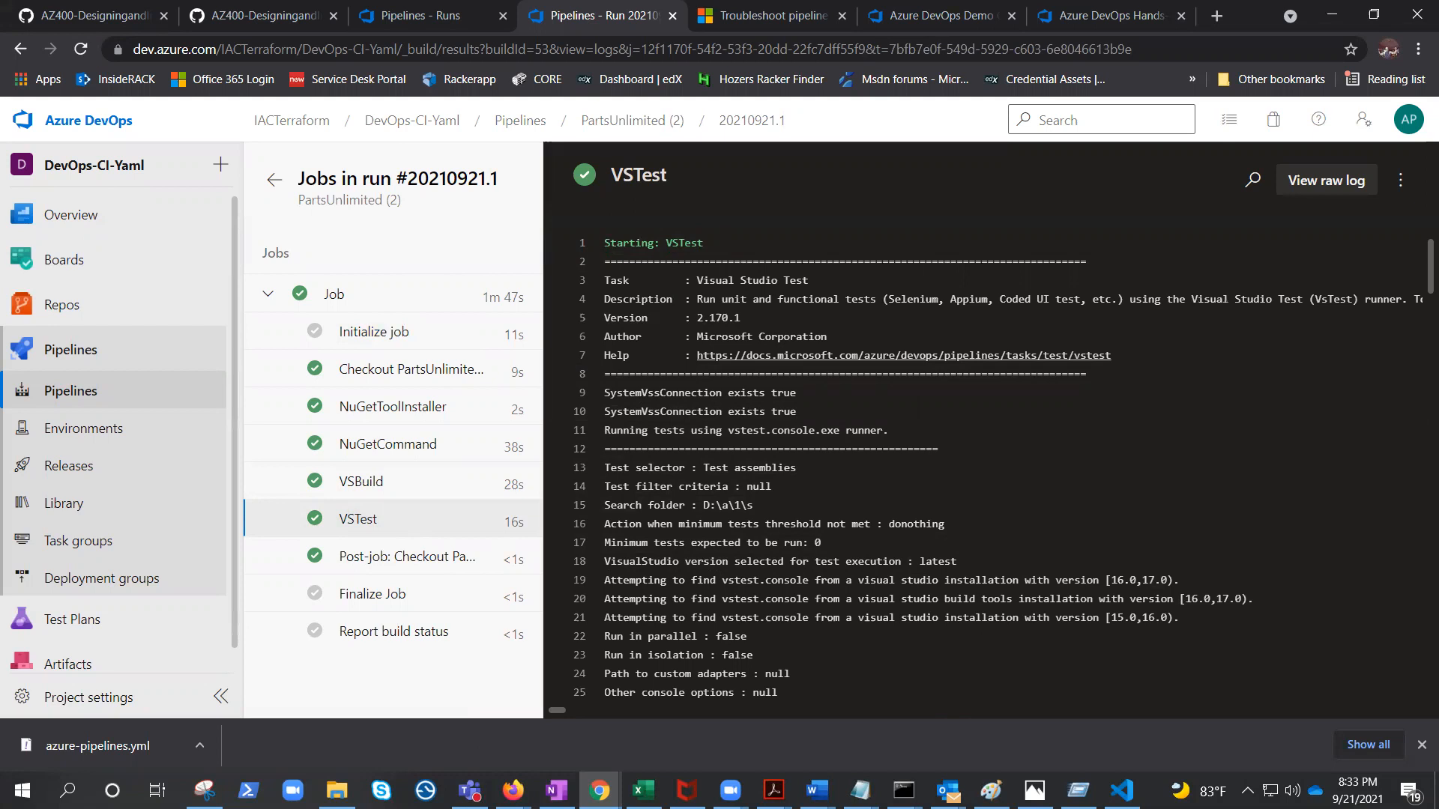
pyautogui.click(59, 393)
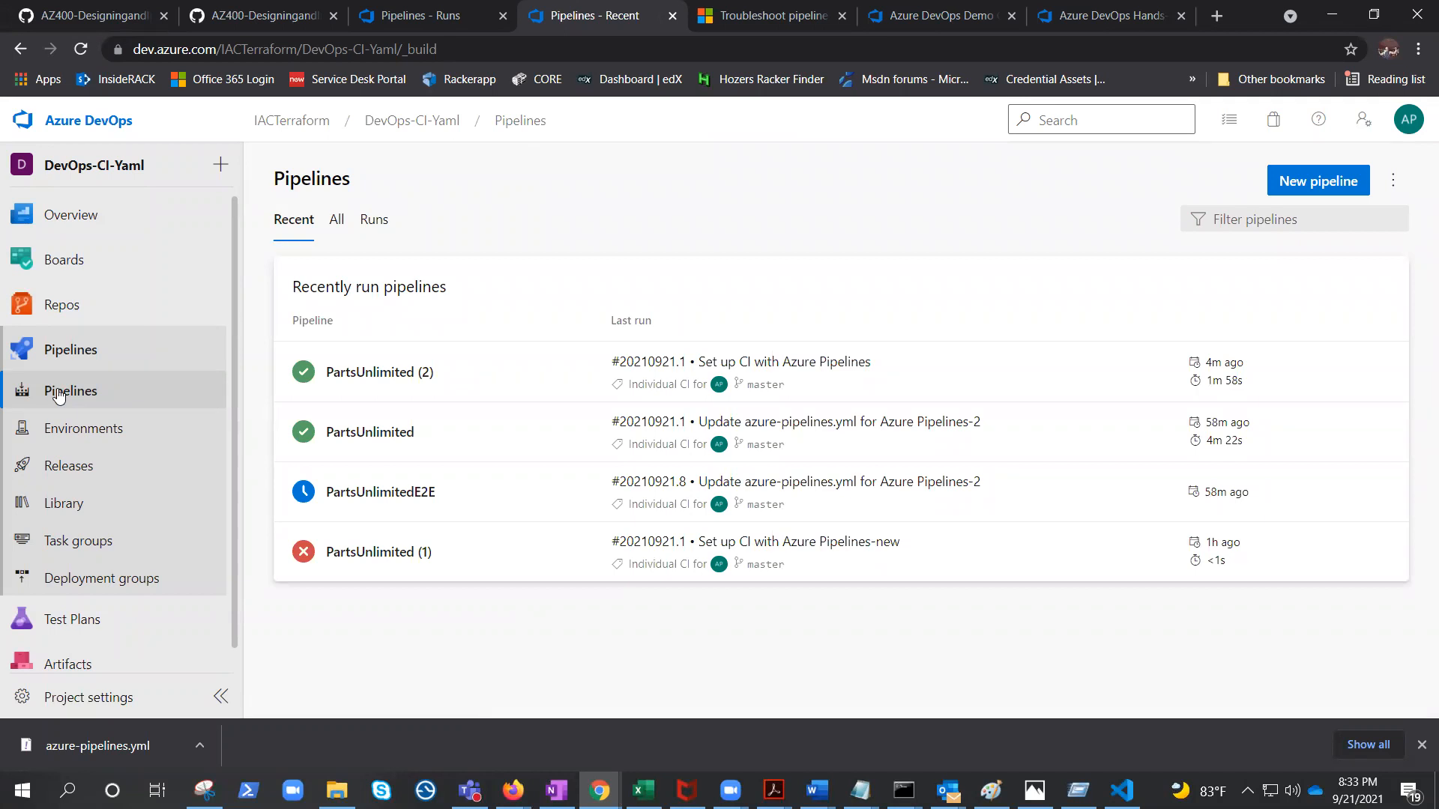
# Open the PartsUnlimited (2) pipeline's YAML for editing.
pyautogui.click(1396, 183)
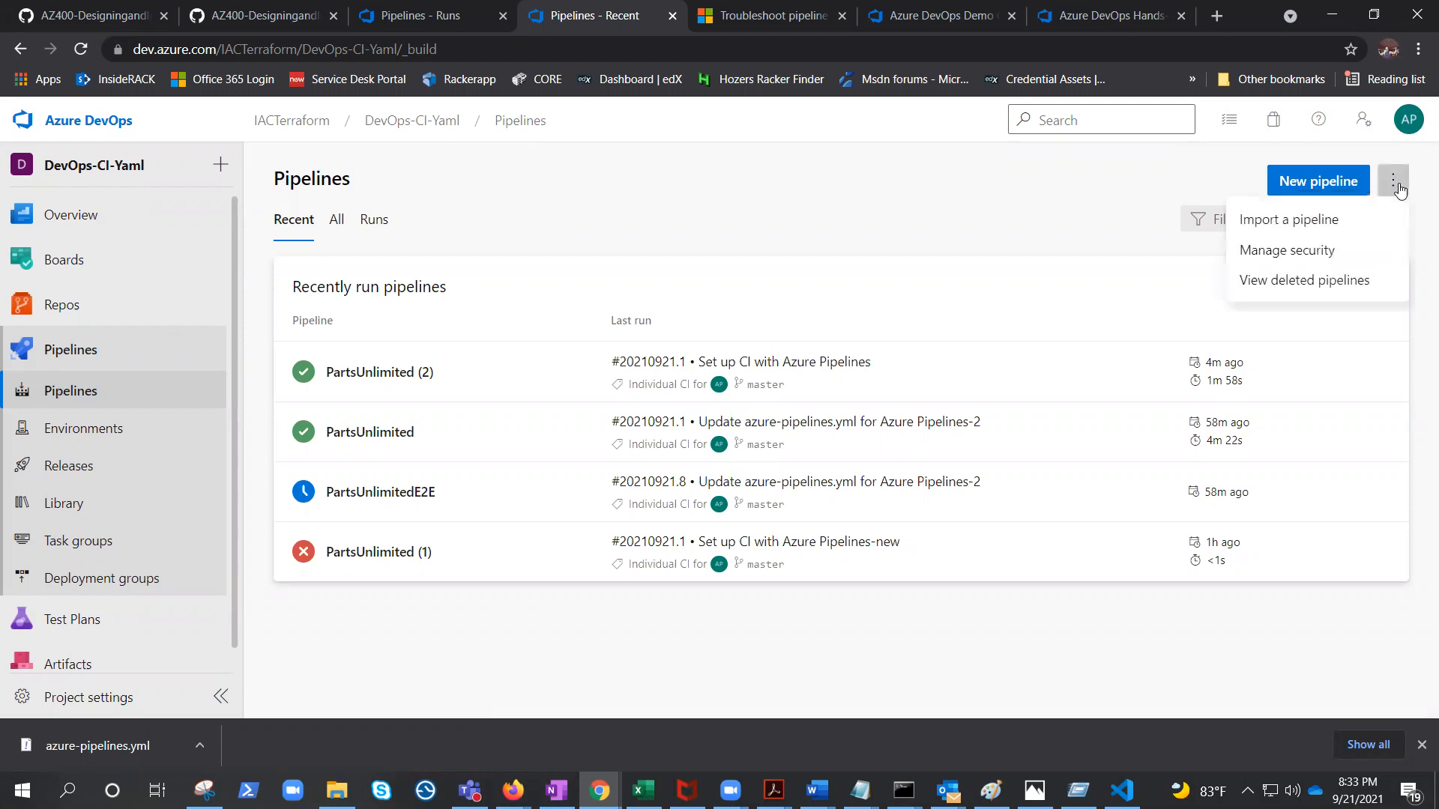
pyautogui.click(821, 163)
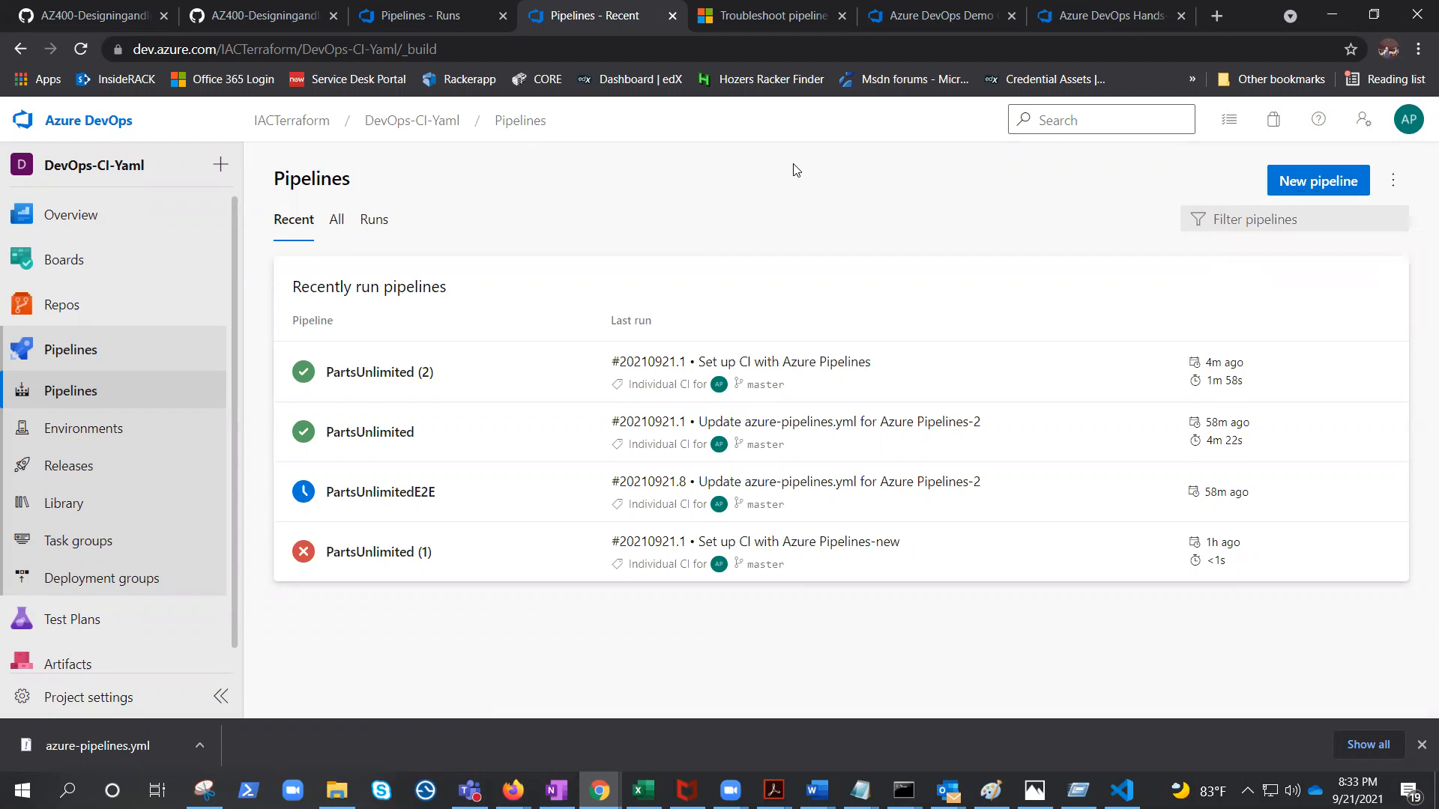
pyautogui.click(73, 389)
pyautogui.click(413, 375)
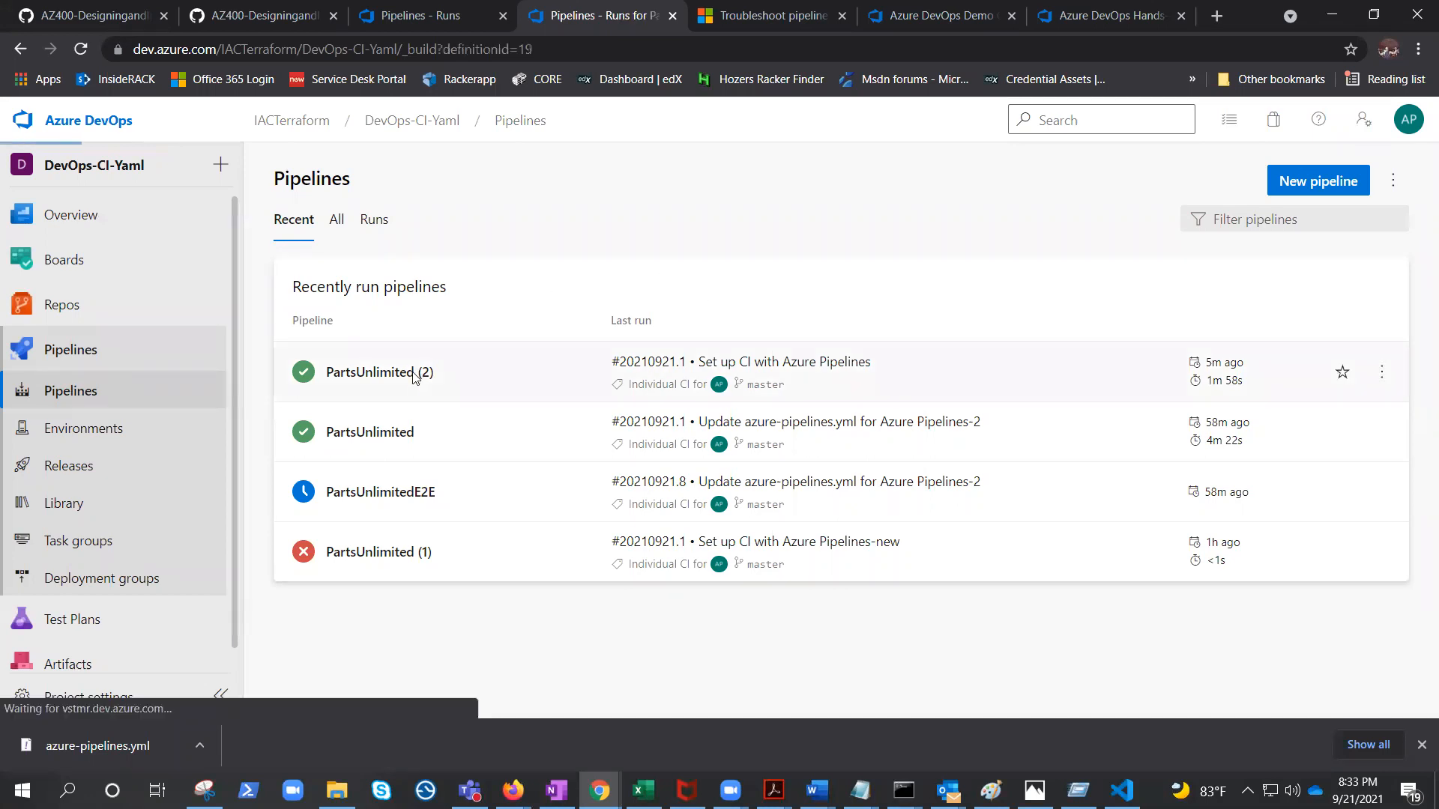
pyautogui.click(1220, 193)
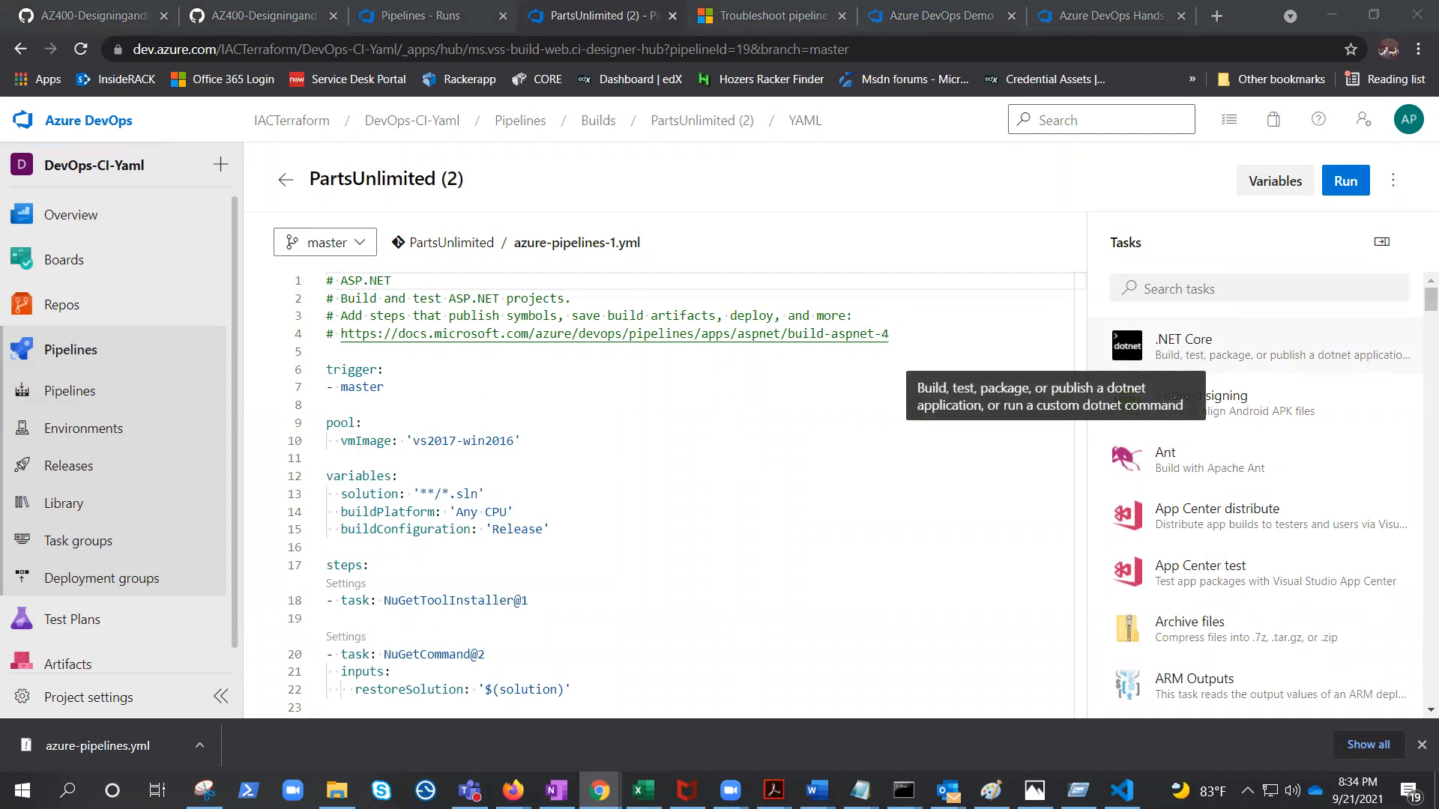
# Examine the YAML schema documentation examples for stages and jobs, then return to the pipeline editor.
pyautogui.moveTo(1061, 39); pyautogui.dragTo(1124, 35)
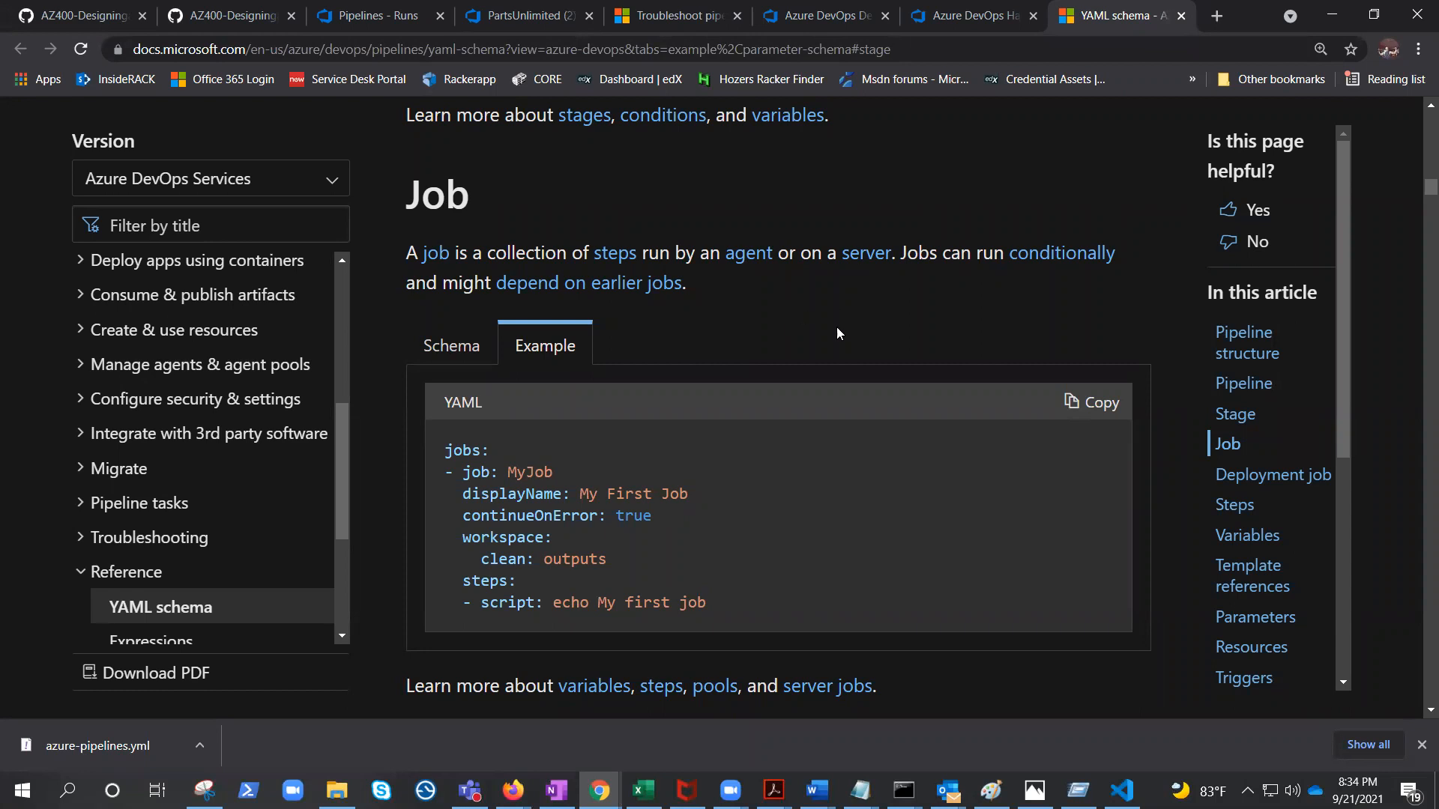
pyautogui.scroll(10, 836, 327)
pyautogui.scroll(-5, 837, 346)
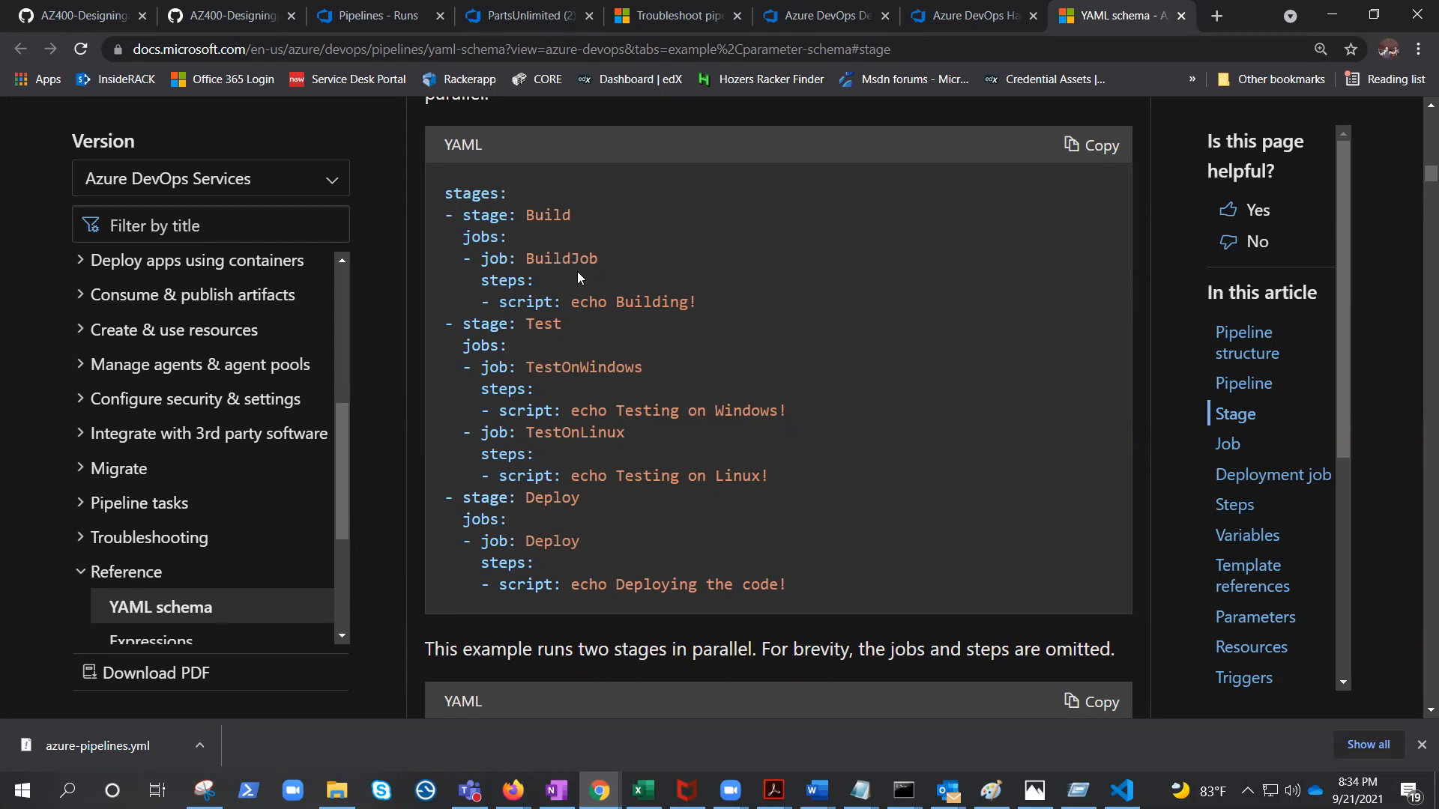
pyautogui.scroll(2, 660, 391)
pyautogui.scroll(8, 662, 420)
pyautogui.scroll(-10, 667, 435)
pyautogui.click(1179, 21)
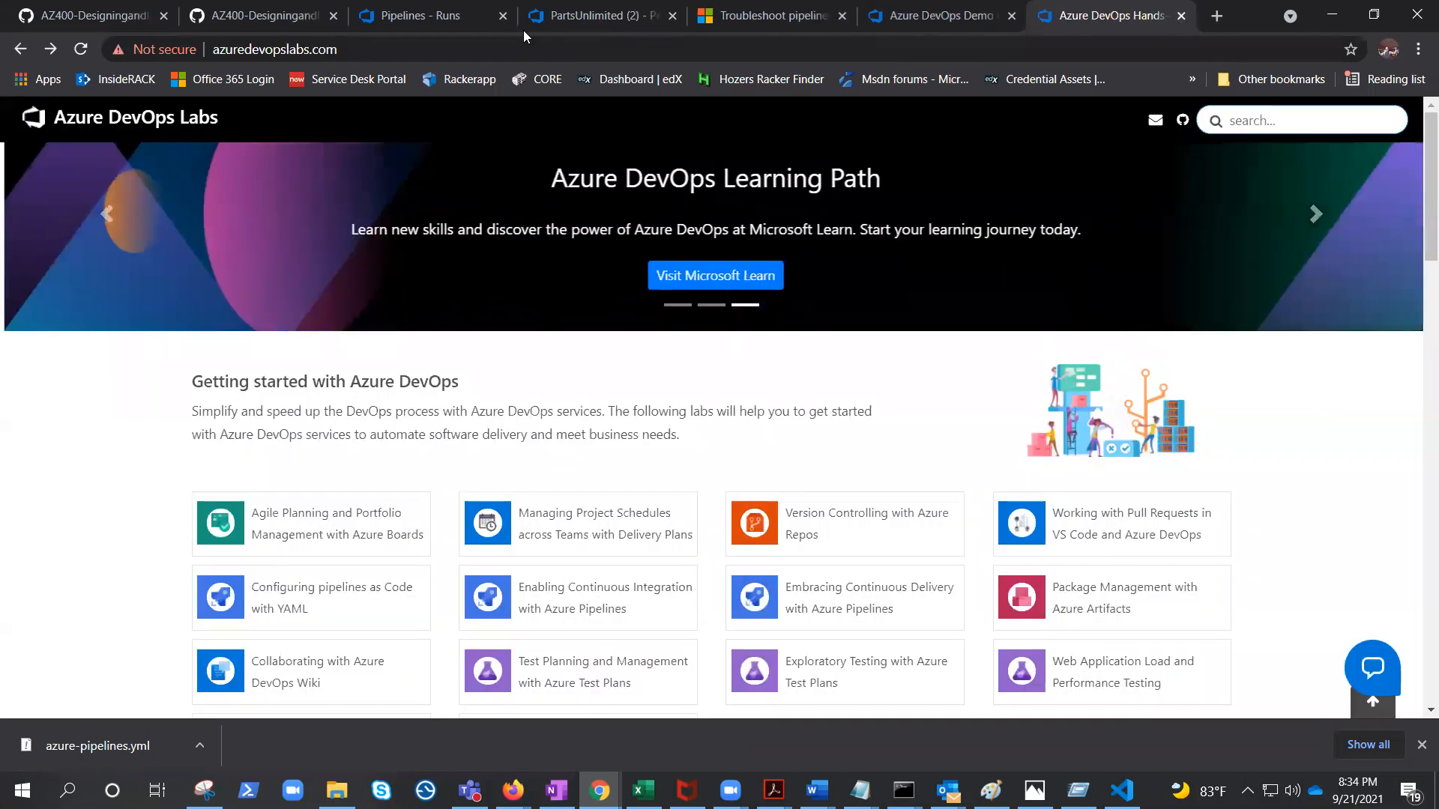
pyautogui.click(438, 21)
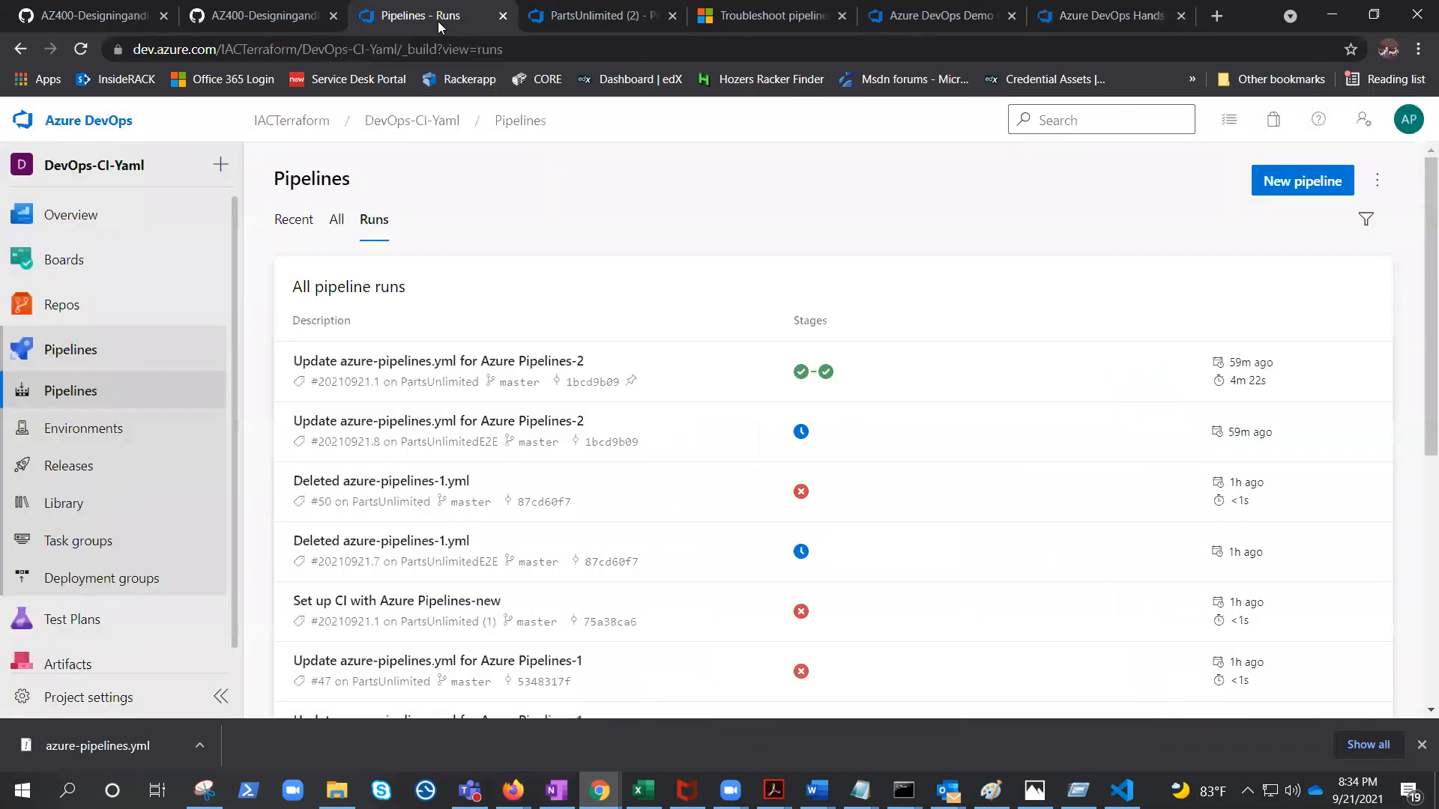
pyautogui.click(584, 15)
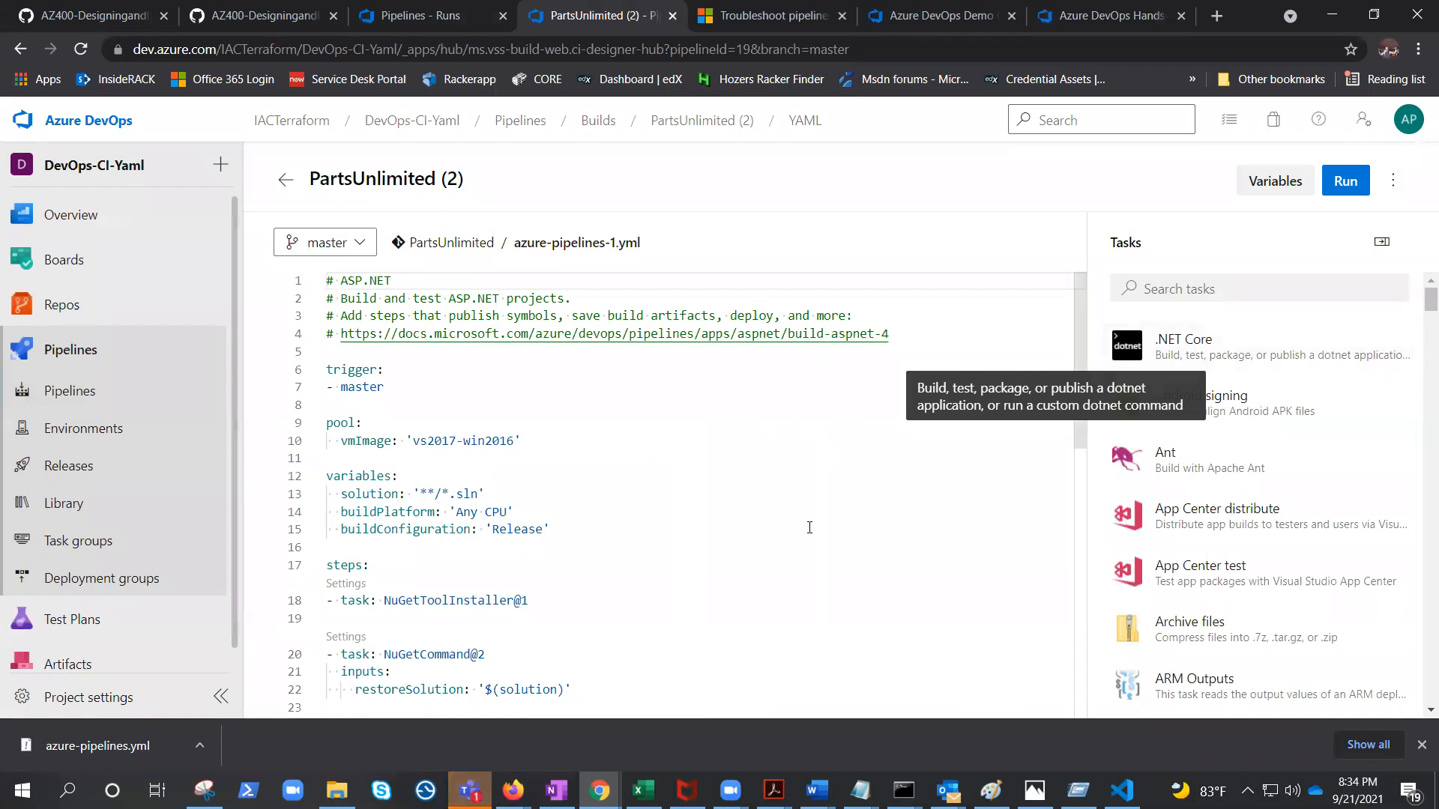
pyautogui.click(787, 565)
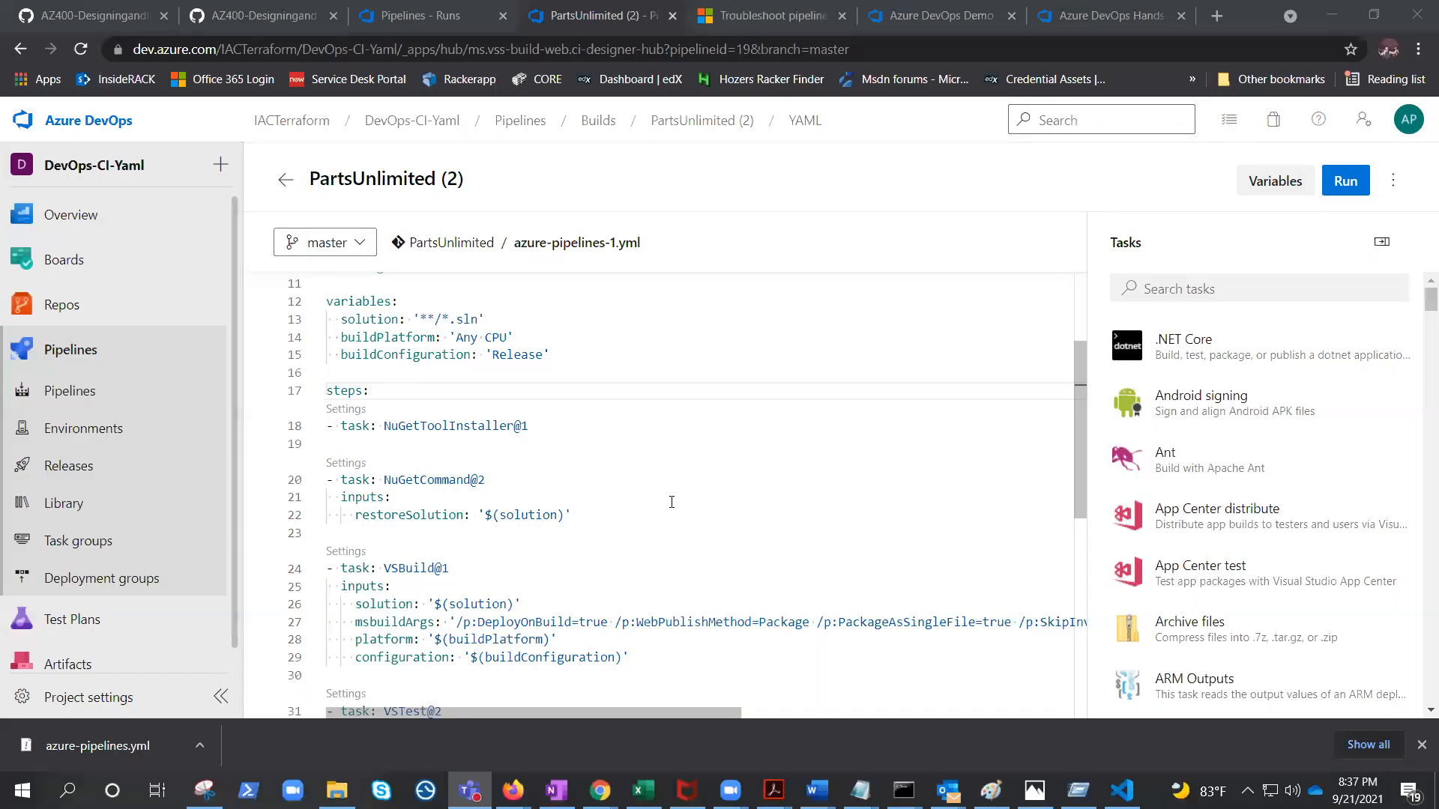
# Review the multi-stage ASP.NET YAML with Build and Deploy stages in the code editor.
pyautogui.scroll(4, 672, 502)
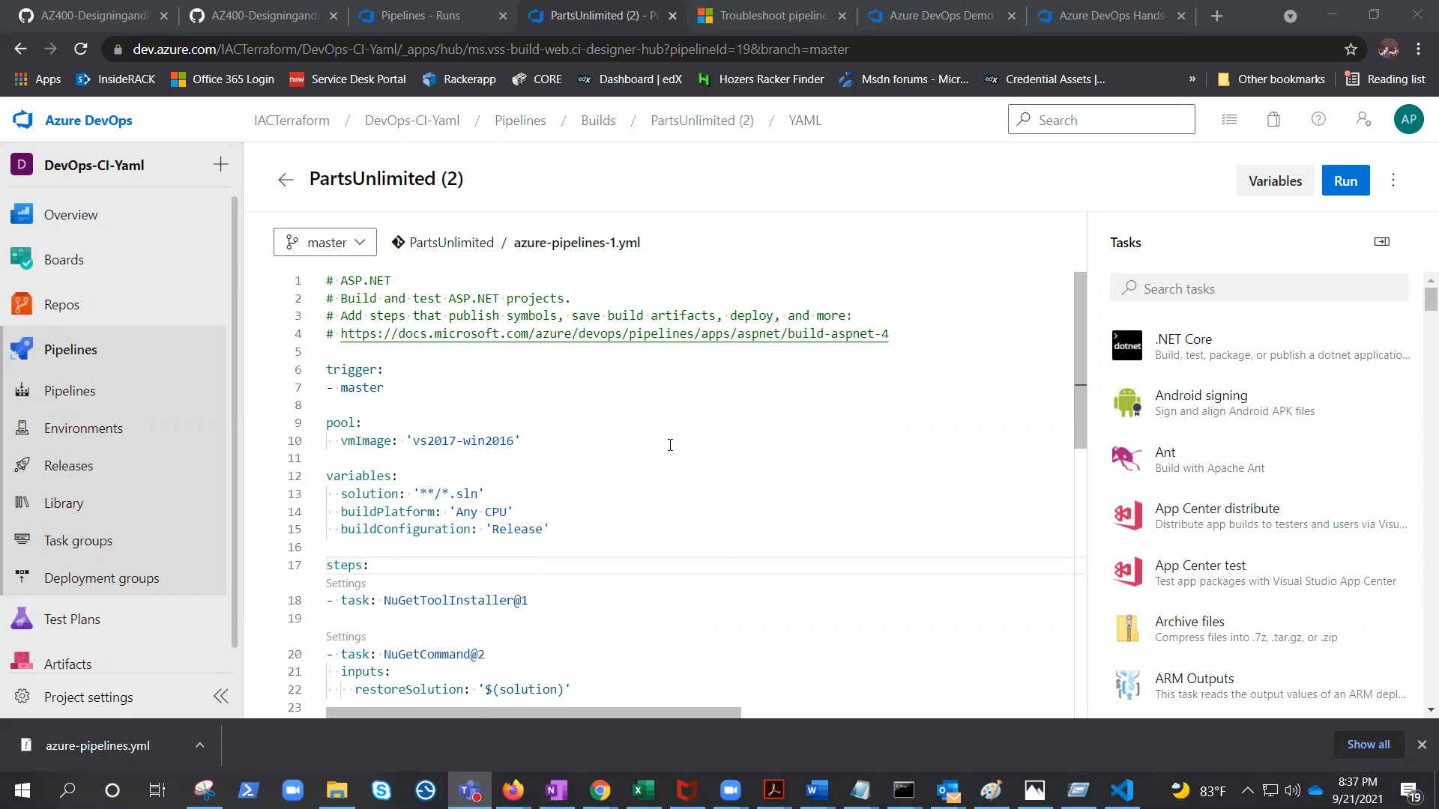
pyautogui.scroll(-1, 670, 445)
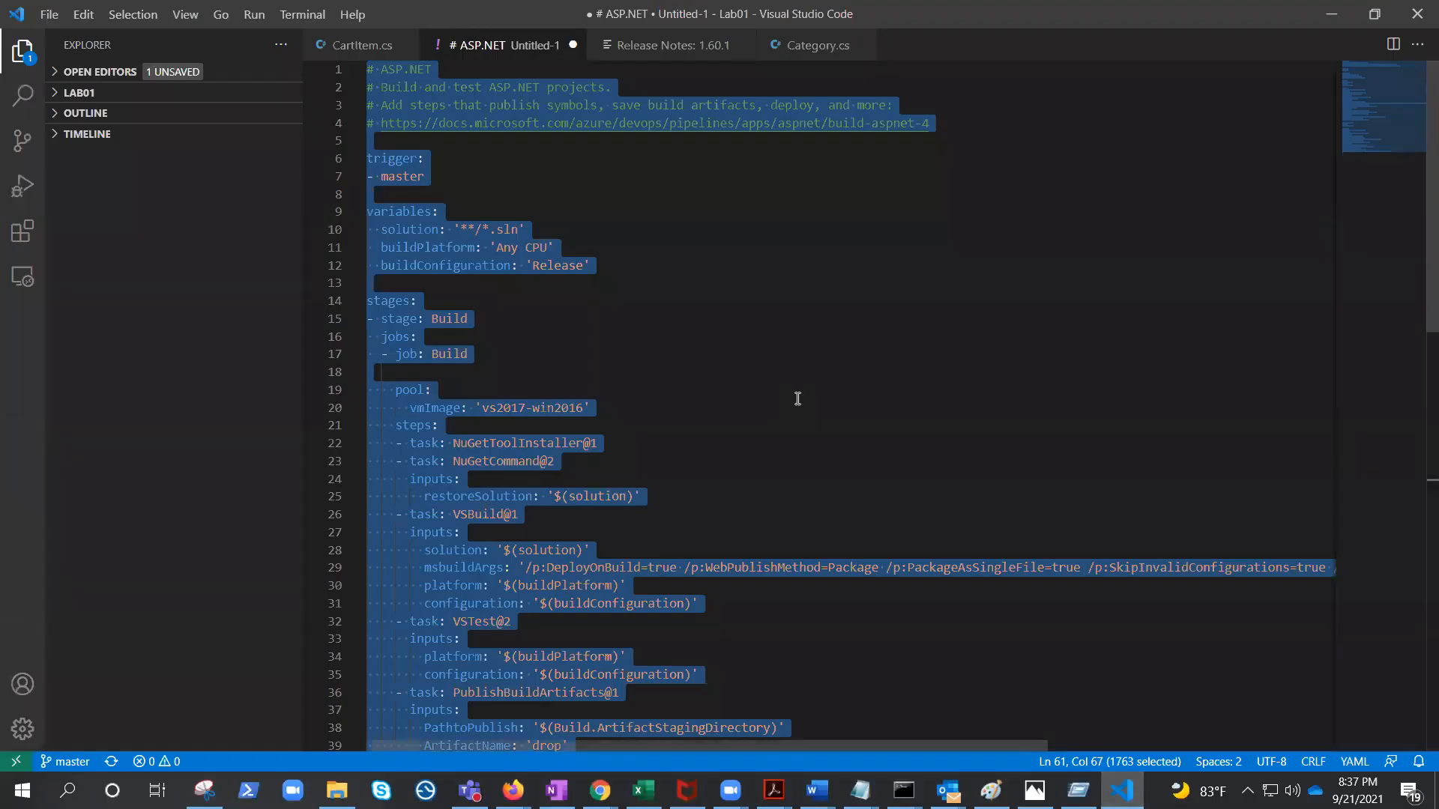
pyautogui.click(797, 398)
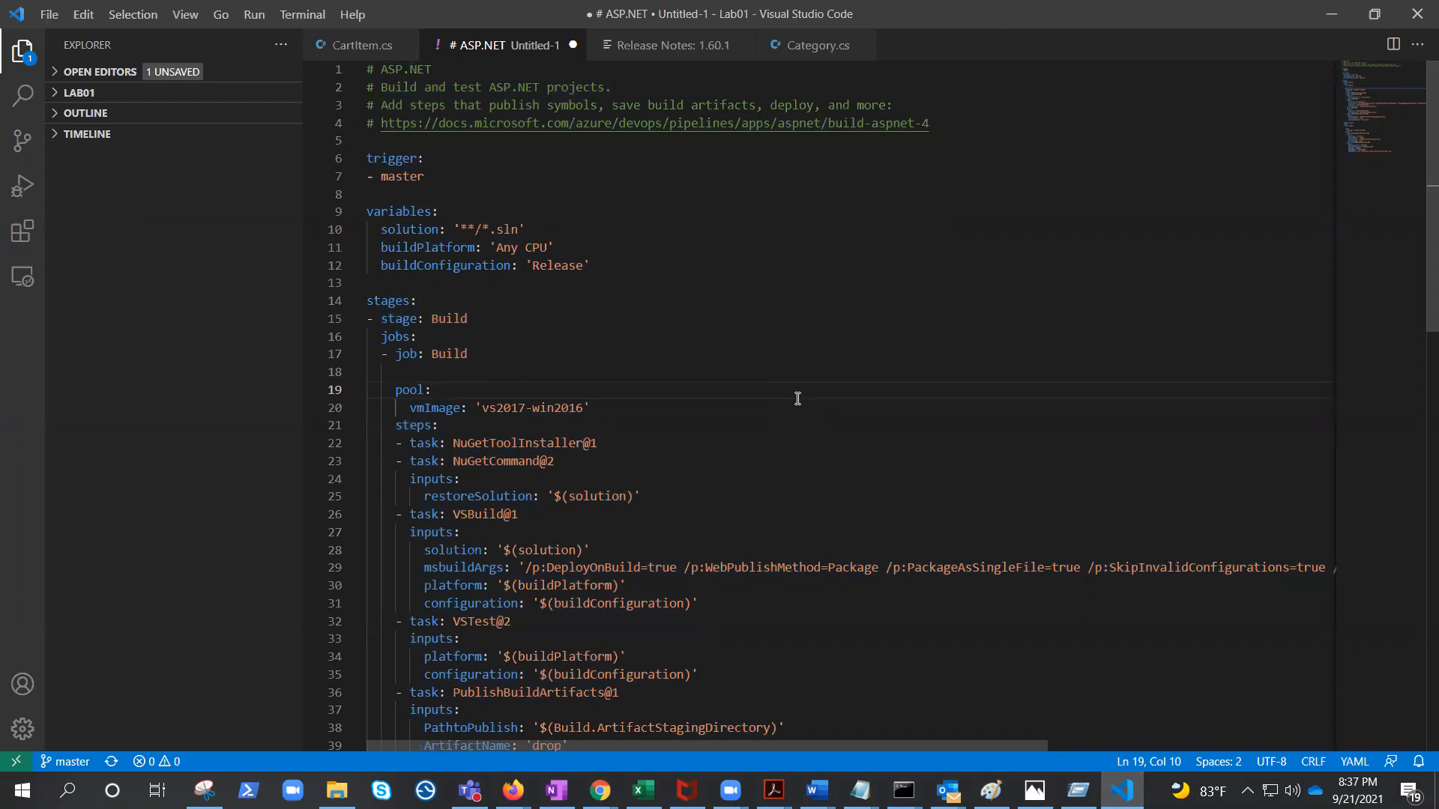
pyautogui.scroll(-1, 797, 398)
pyautogui.scroll(-1, 797, 398)
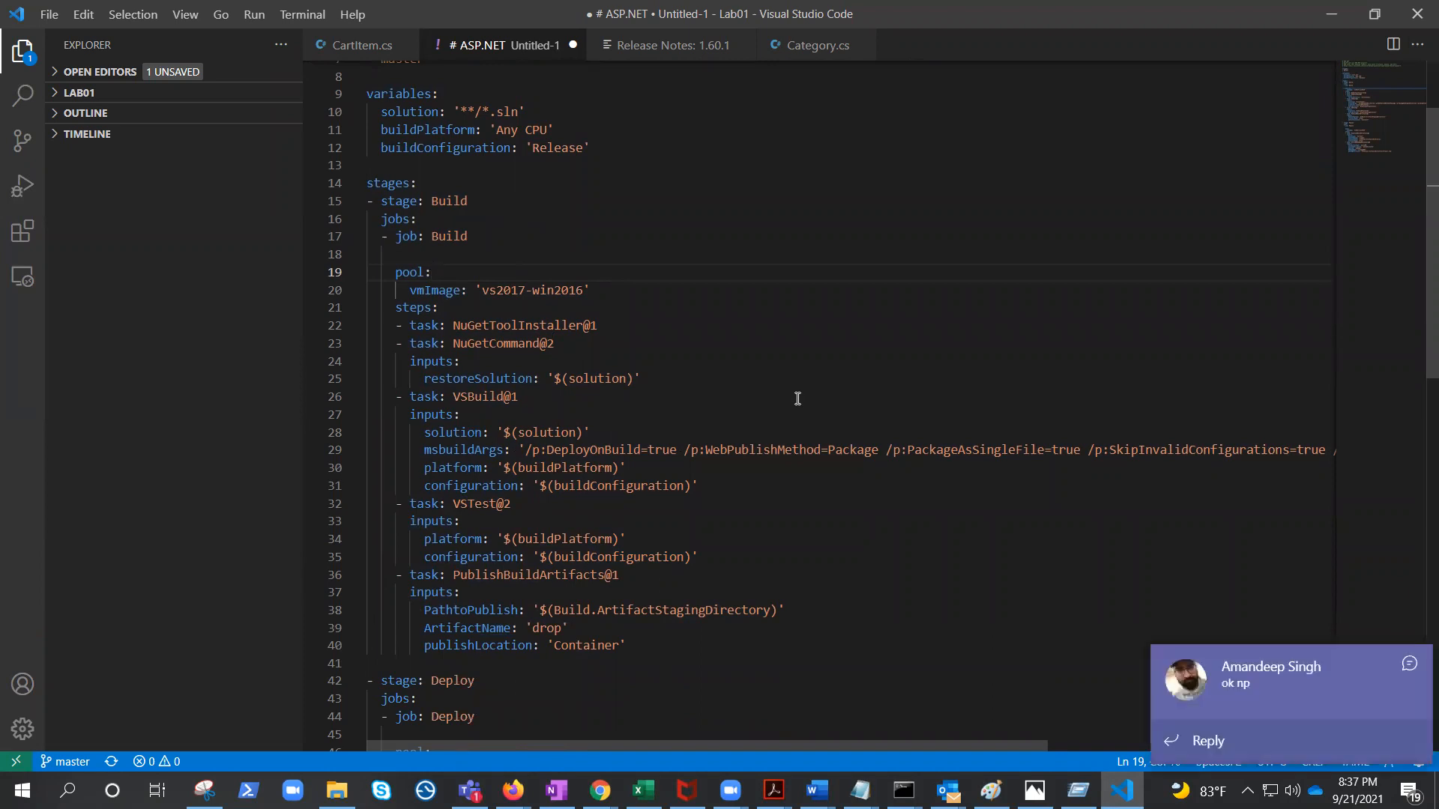
pyautogui.click(1403, 659)
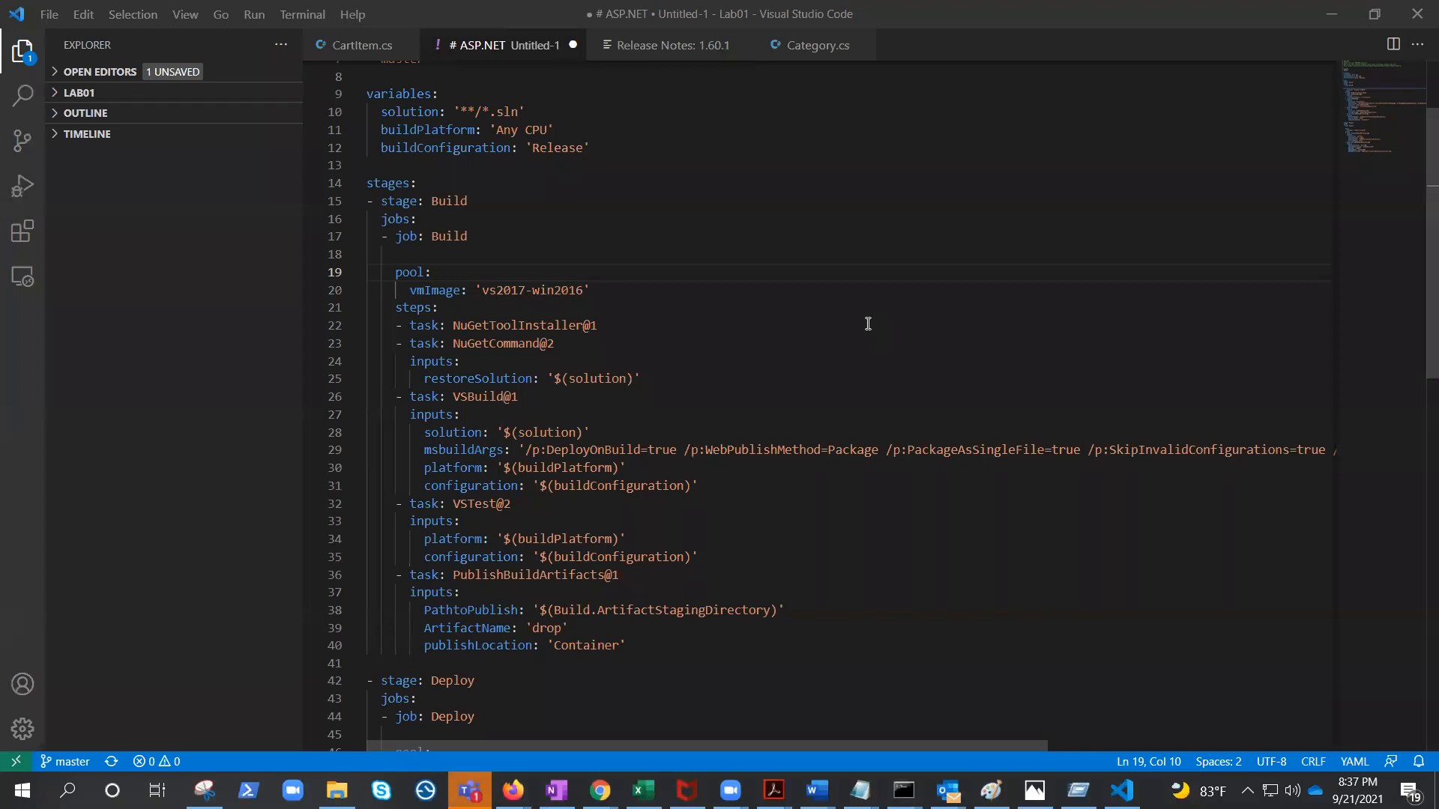
pyautogui.scroll(1, 745, 426)
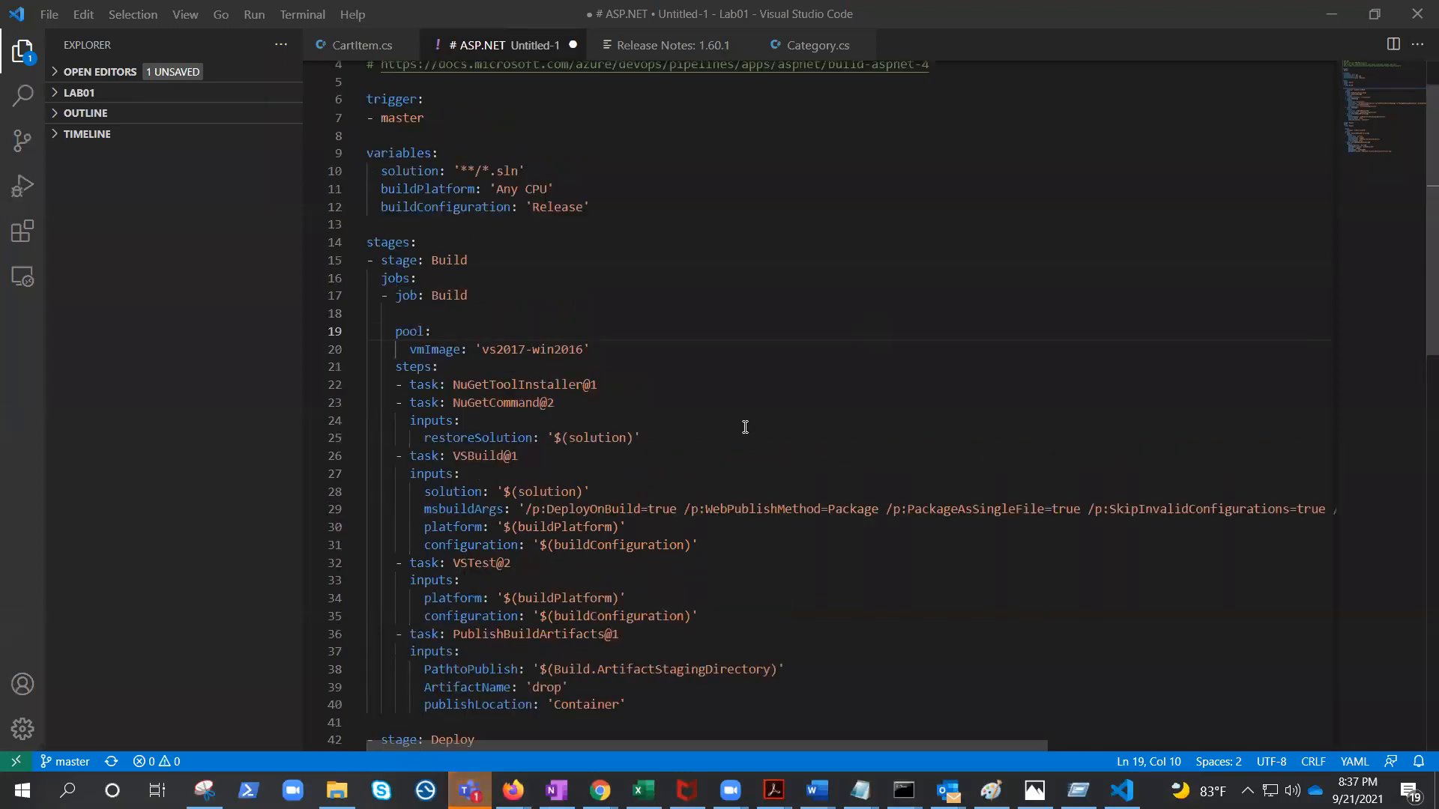
pyautogui.scroll(1, 745, 426)
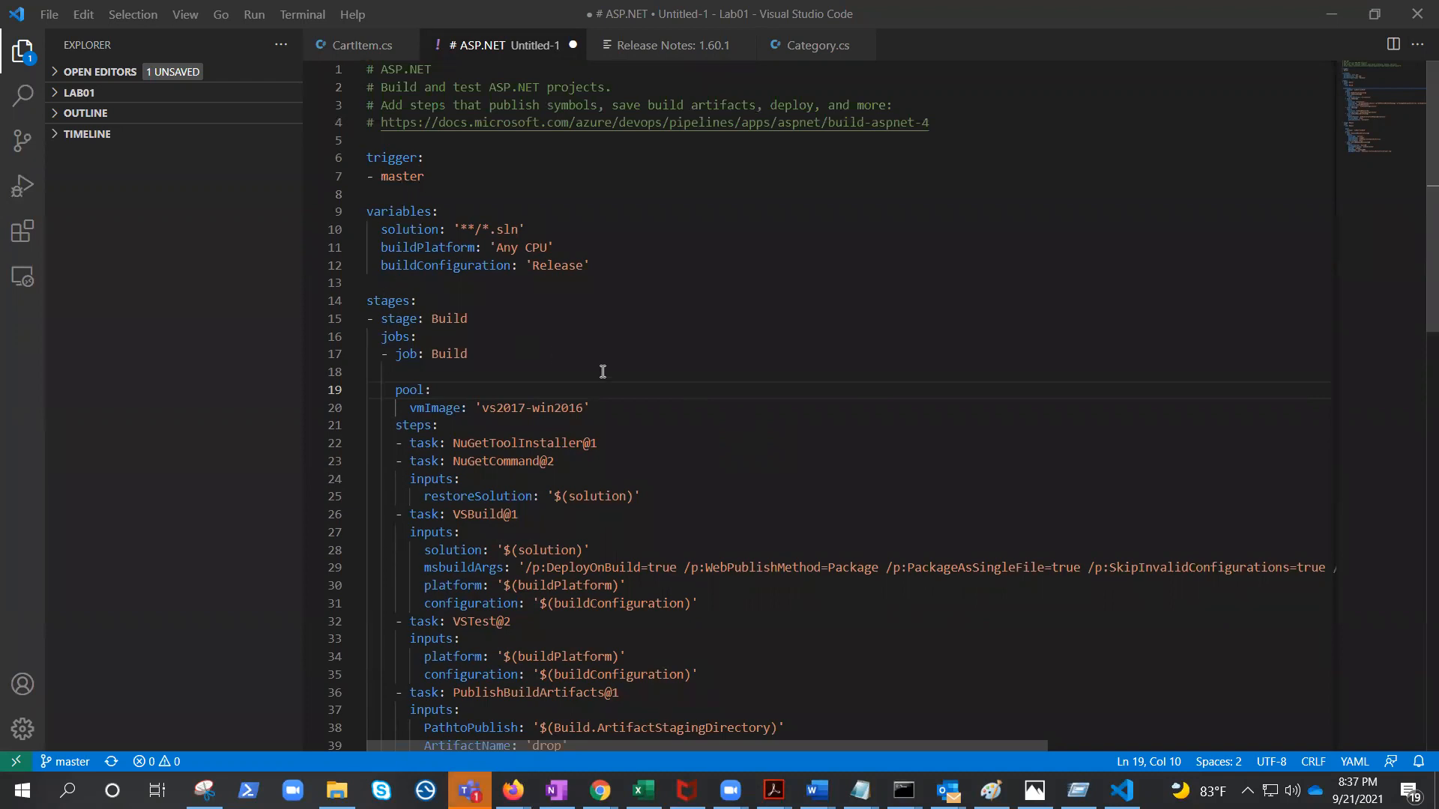
pyautogui.scroll(-5, 601, 372)
pyautogui.scroll(3, 449, 510)
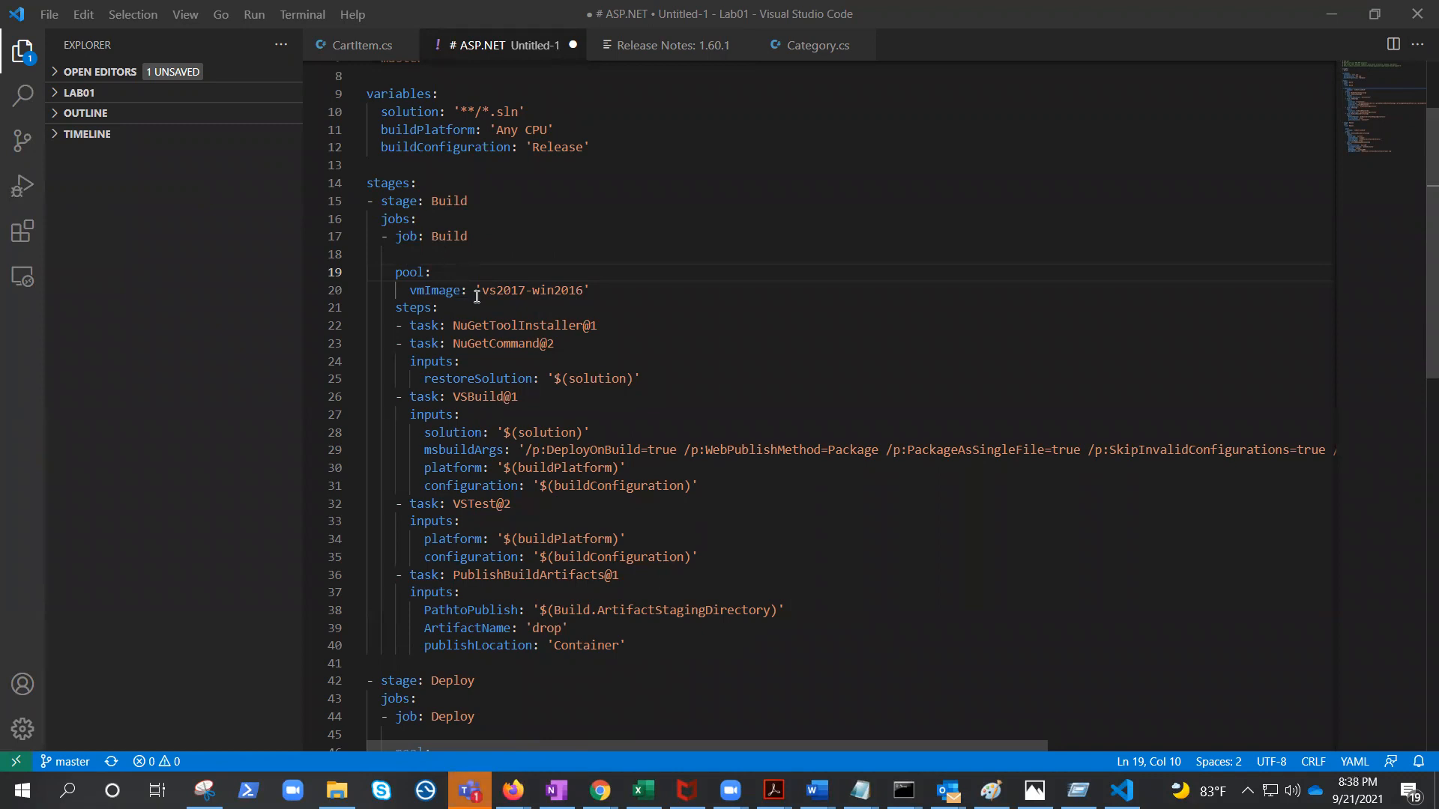
pyautogui.scroll(-1, 739, 308)
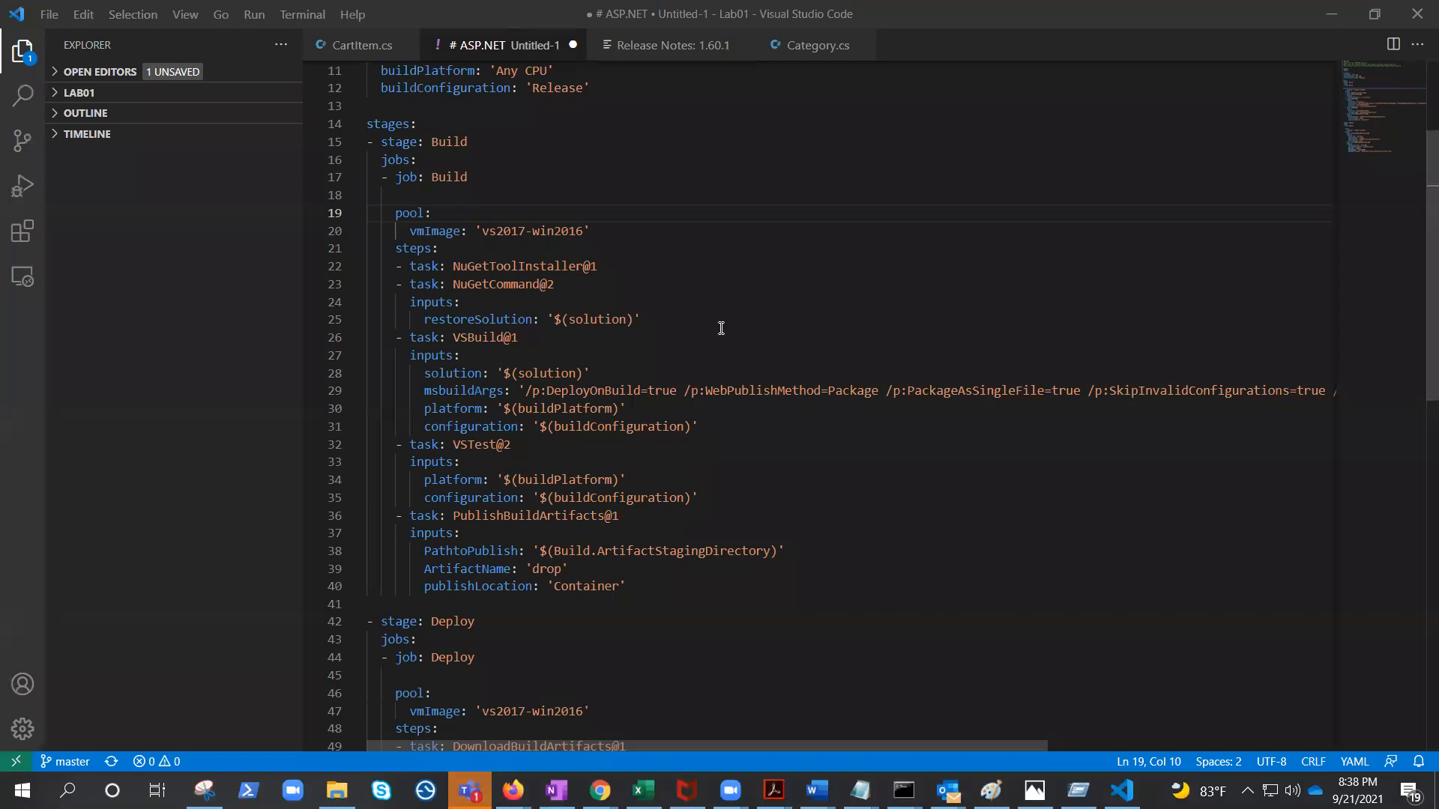
pyautogui.scroll(-1, 721, 328)
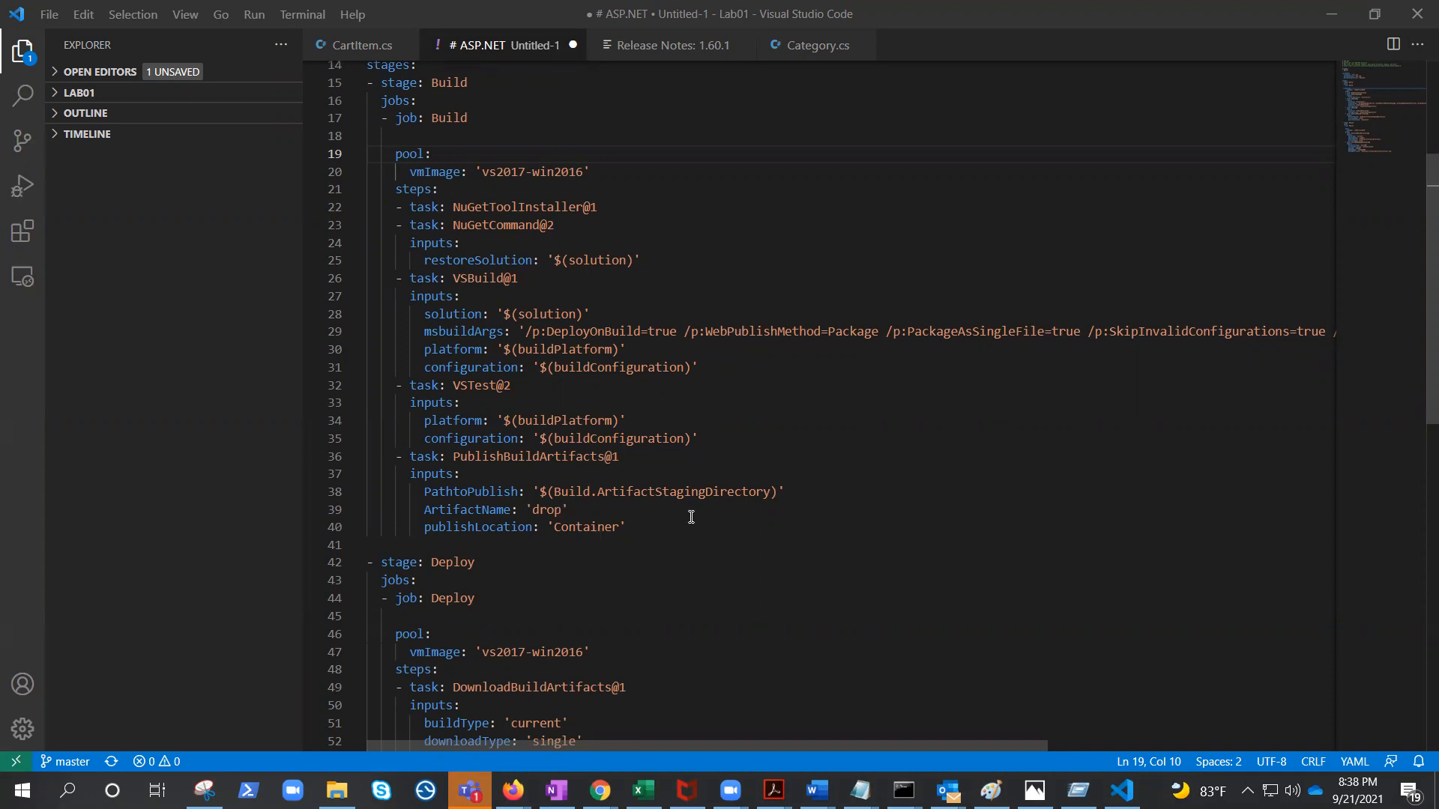
pyautogui.scroll(-1, 691, 517)
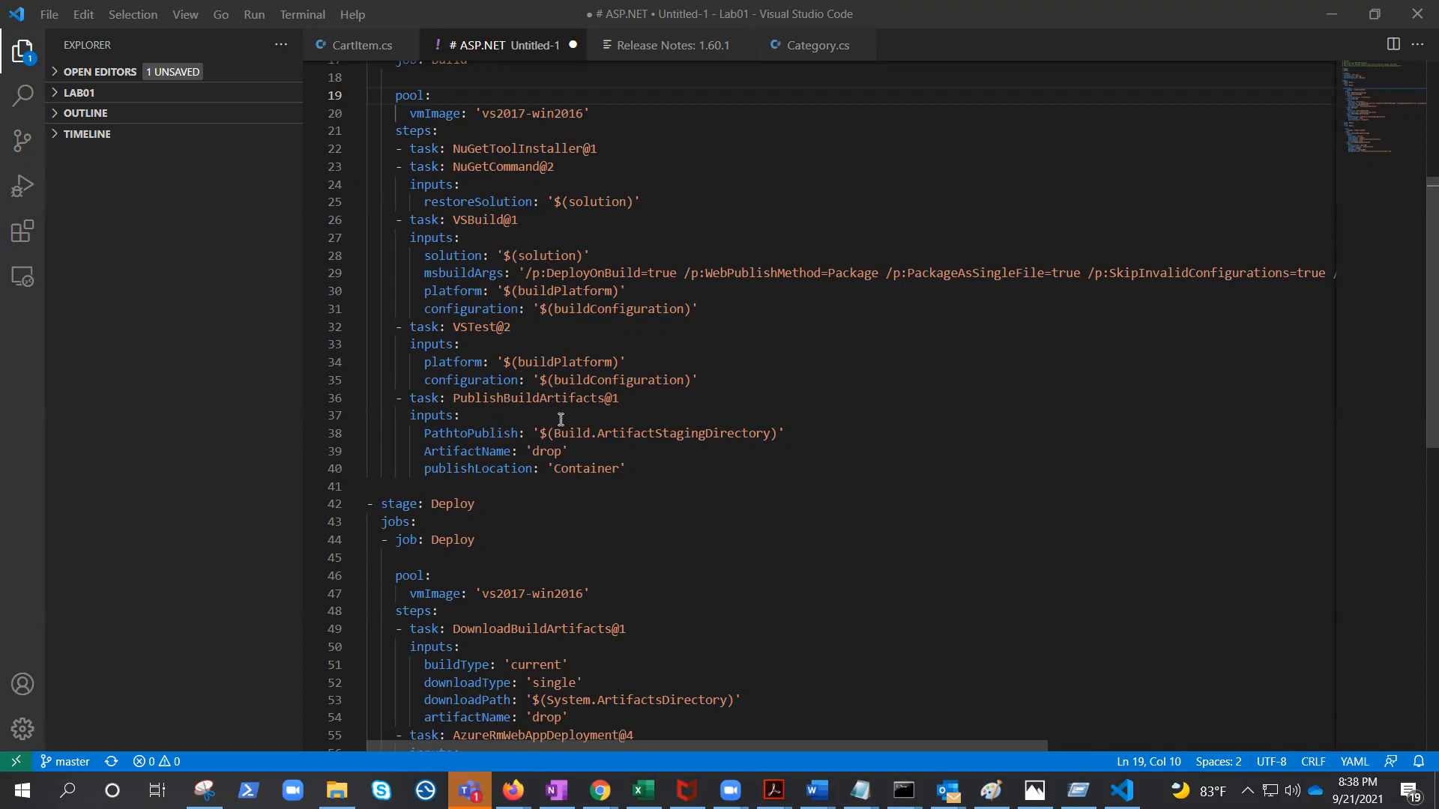
pyautogui.scroll(-2, 749, 471)
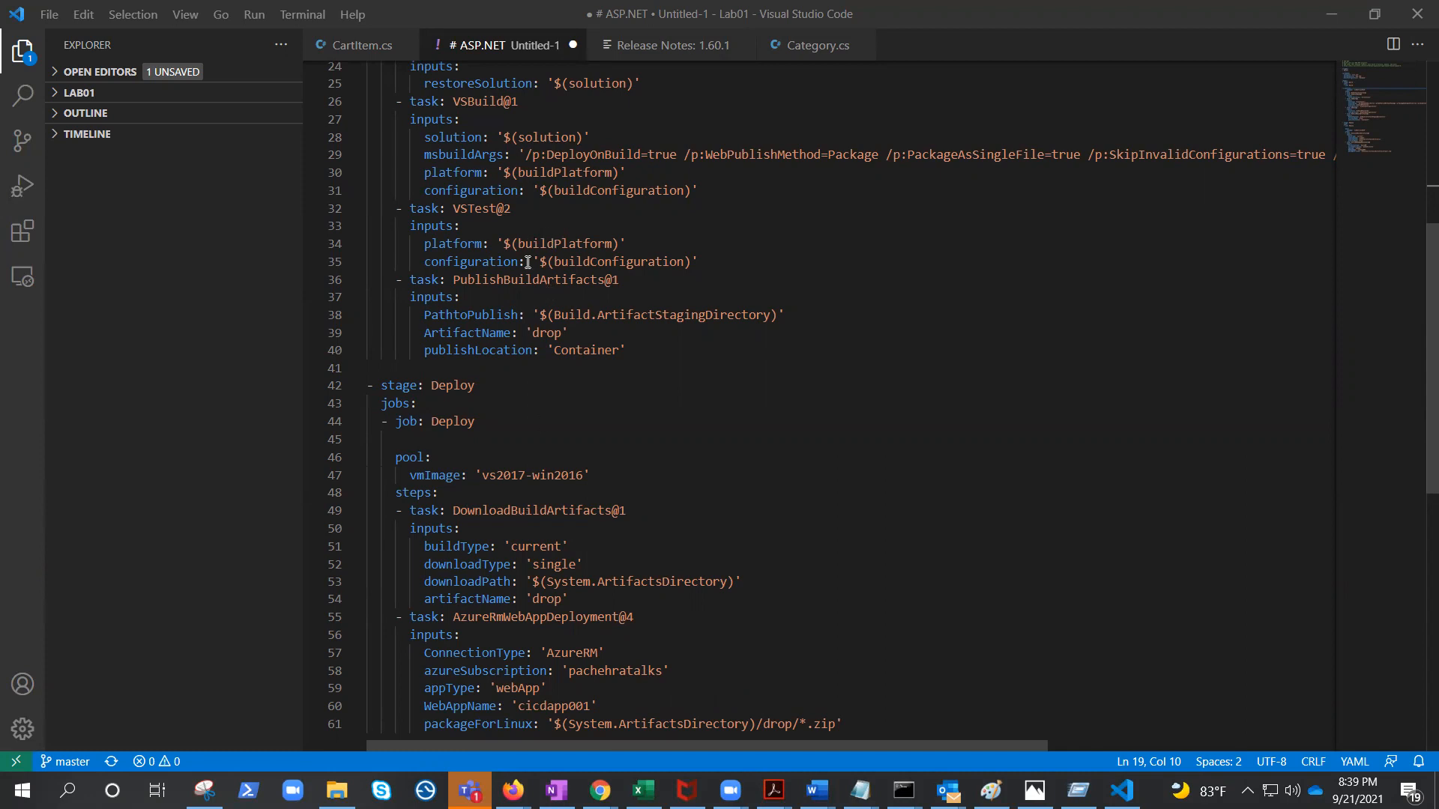
pyautogui.scroll(5, 569, 242)
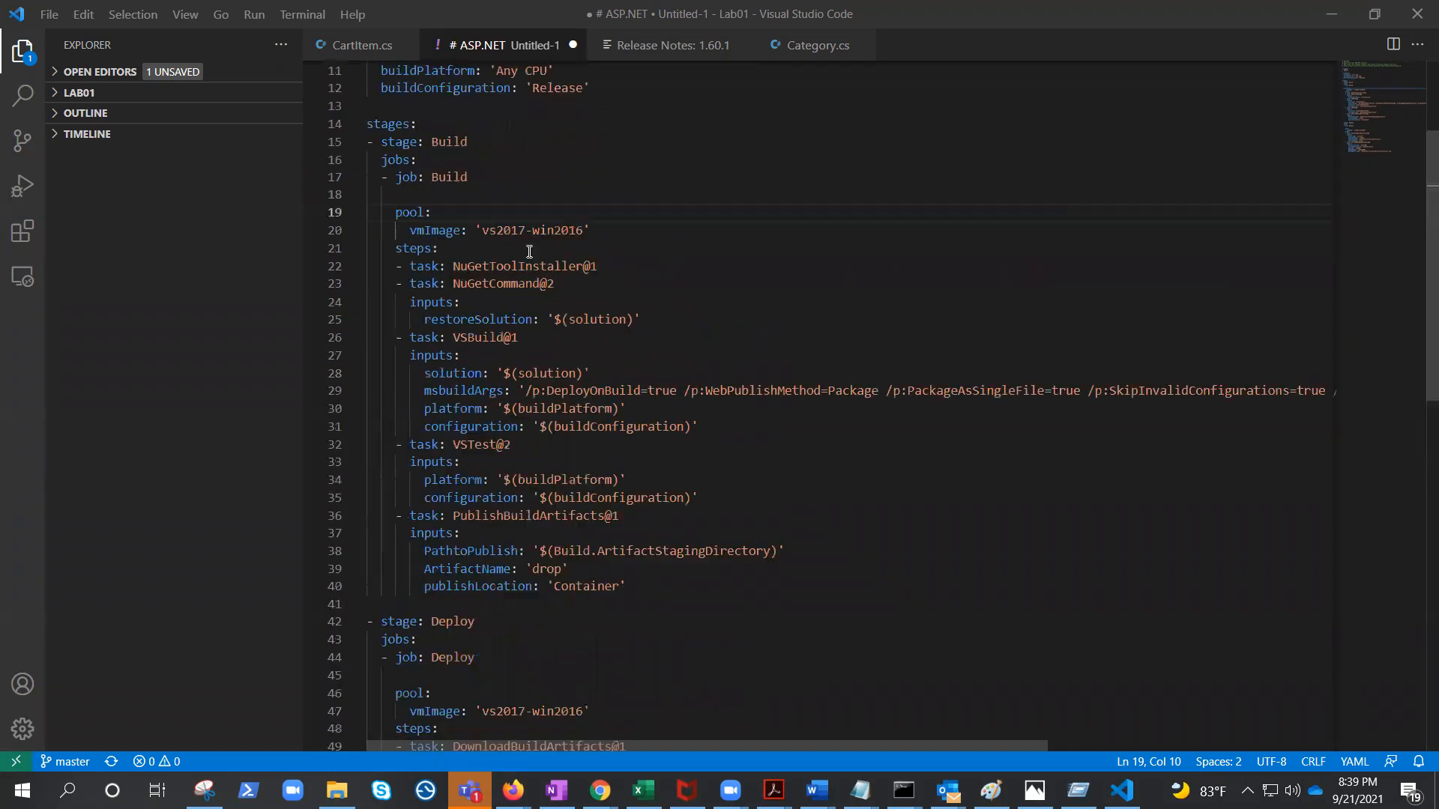
pyautogui.scroll(-8, 569, 242)
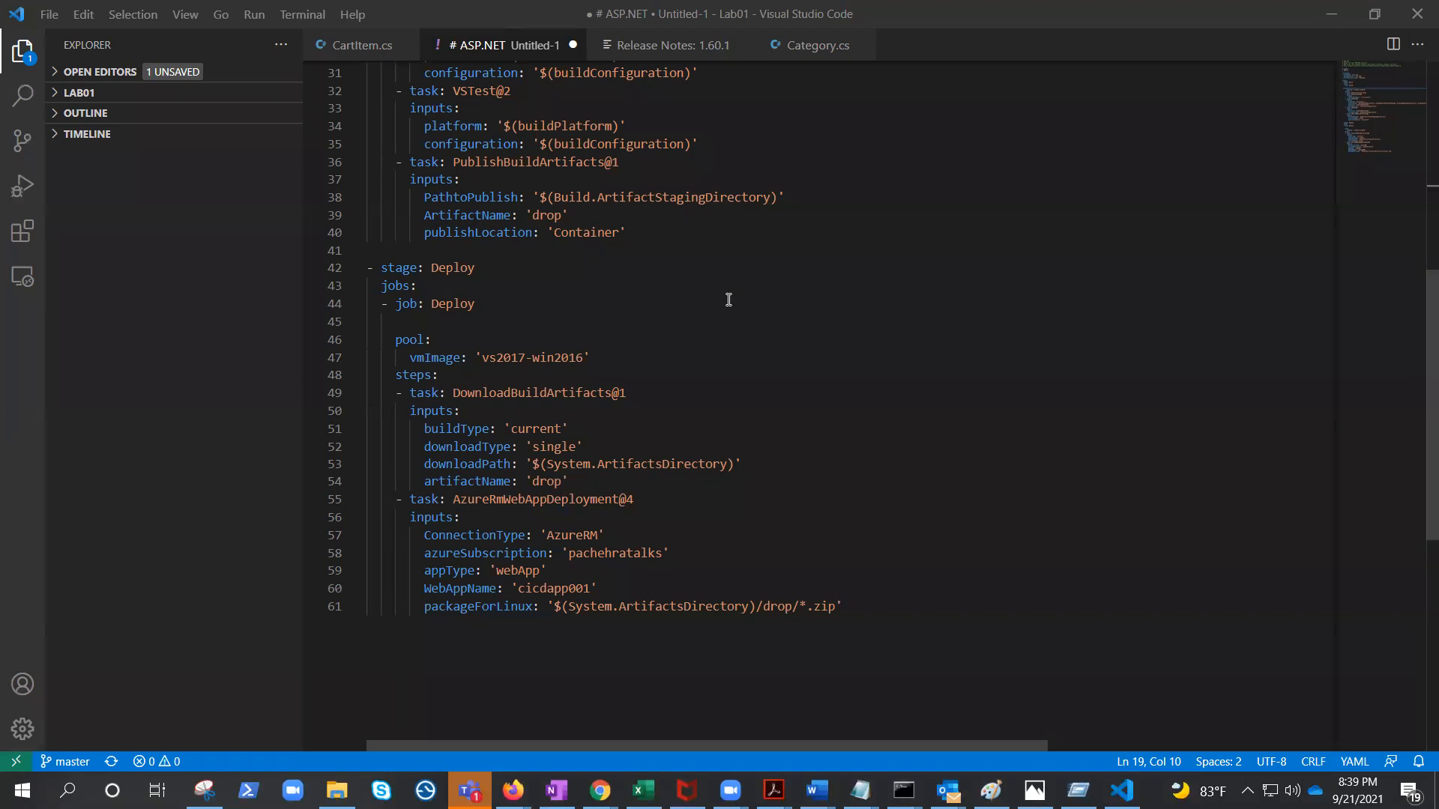
pyautogui.scroll(-1, 728, 299)
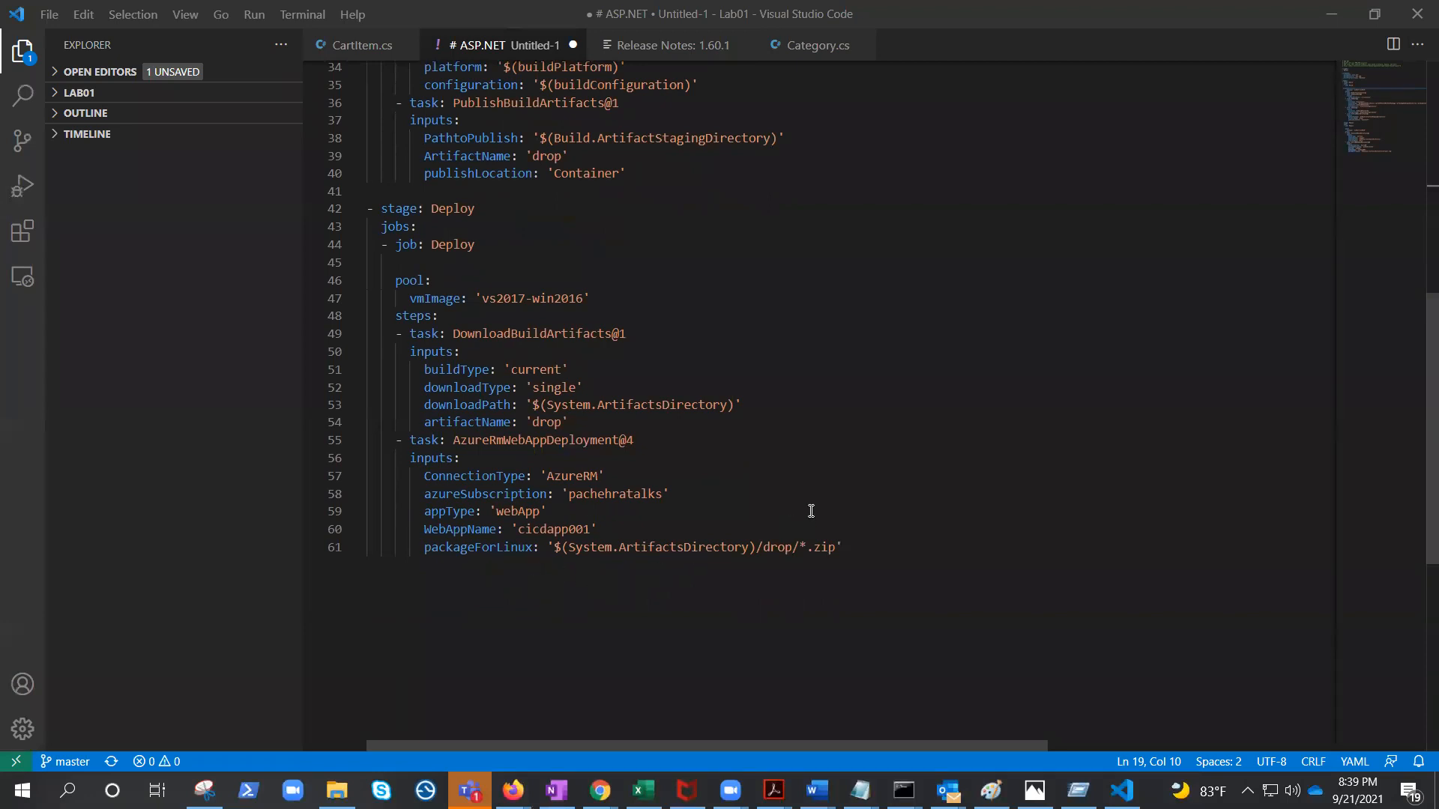
pyautogui.scroll(3, 811, 511)
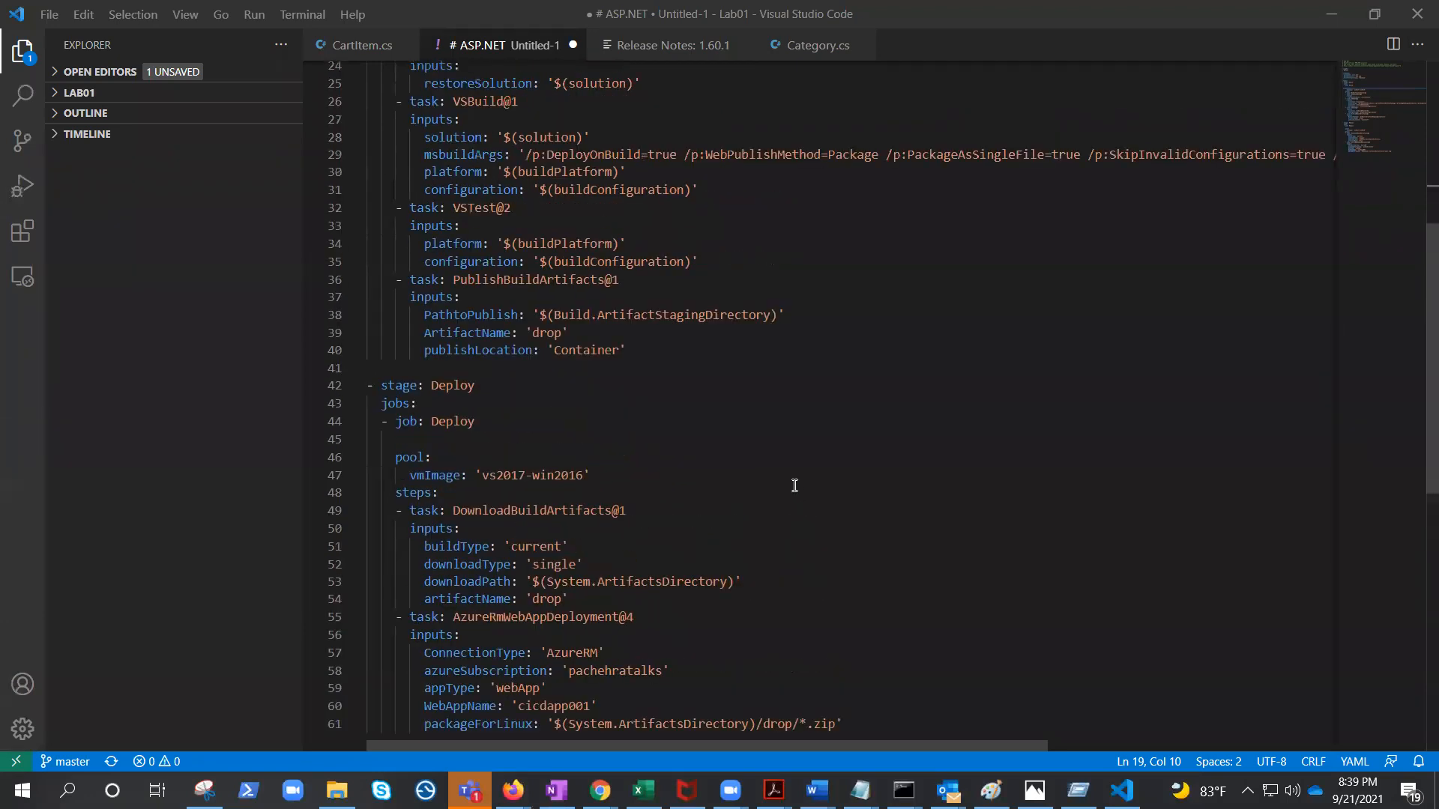
pyautogui.scroll(-1, 777, 475)
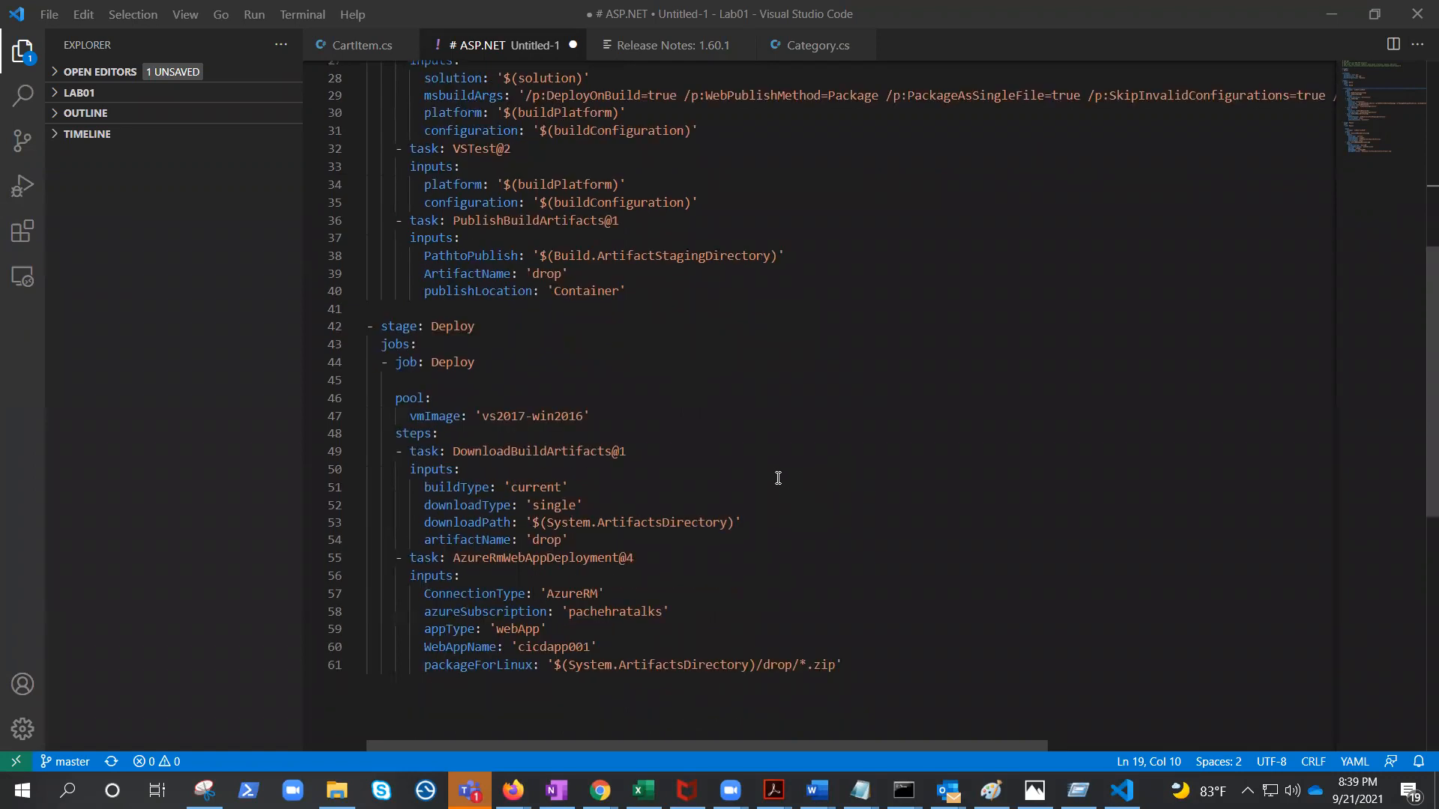
pyautogui.scroll(2, 835, 478)
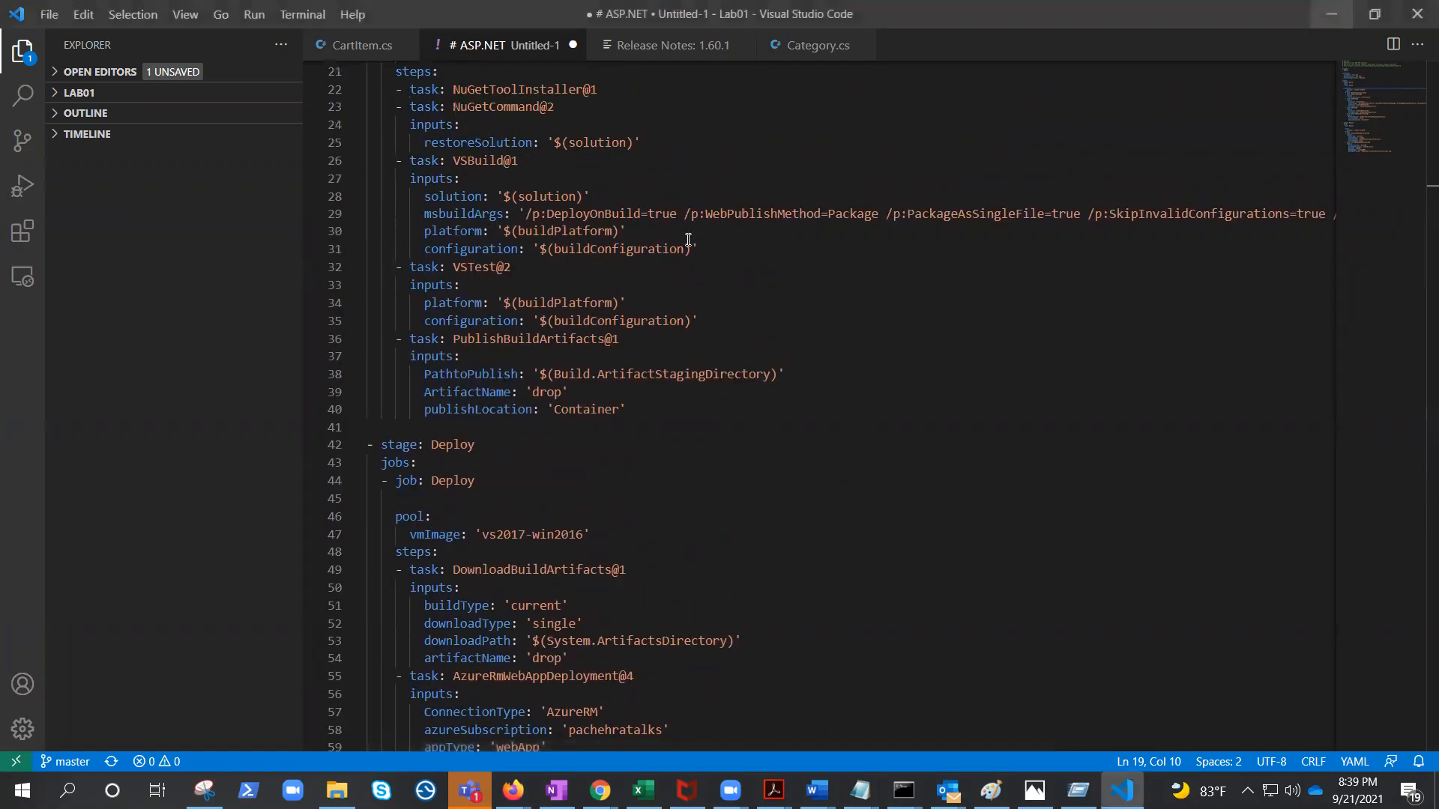
pyautogui.click(1340, 15)
# Try adding an Azure App Service deploy task on a new line after the VSTest task in the pipeline YAML.
pyautogui.scroll(-5, 592, 352)
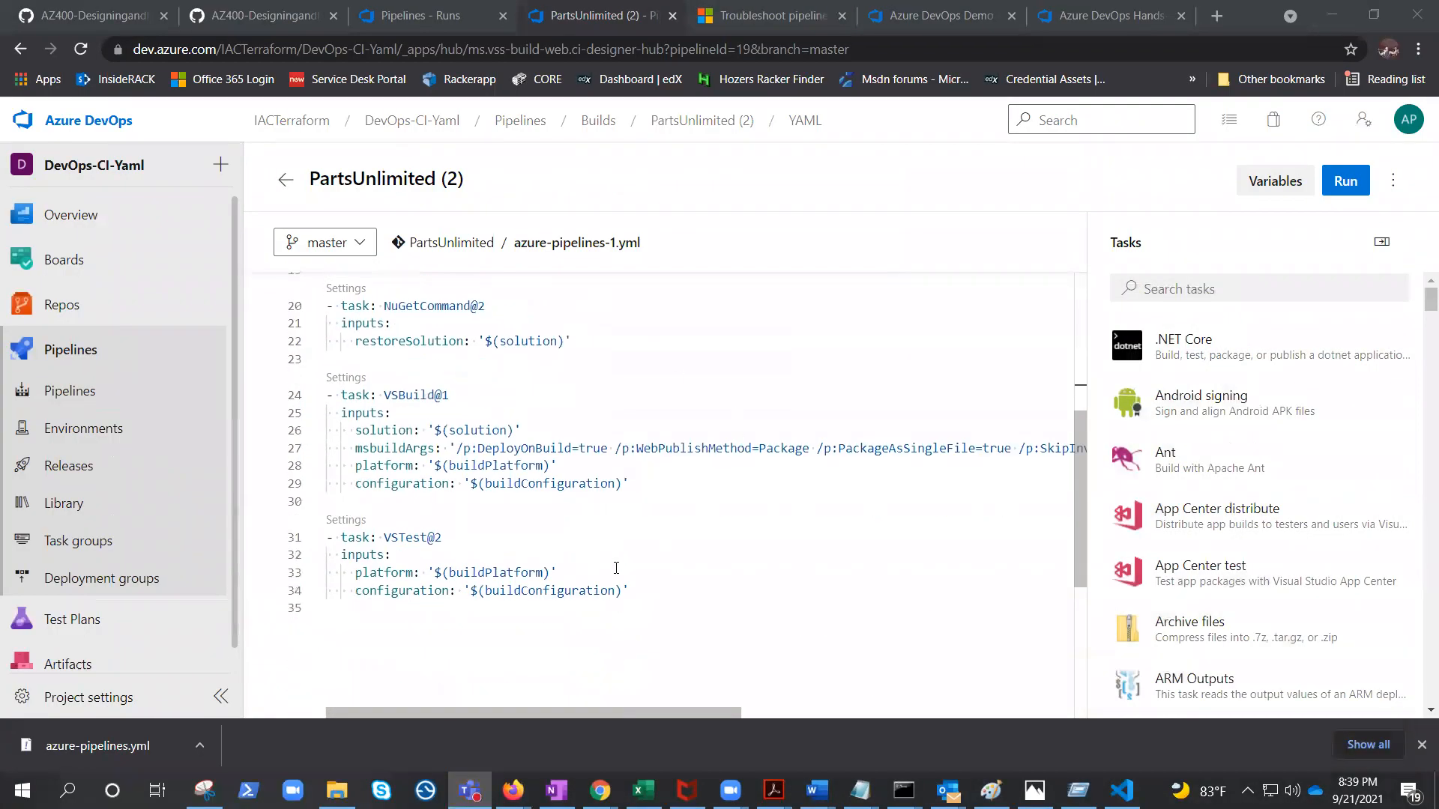
pyautogui.scroll(-2, 616, 568)
pyautogui.click(695, 477)
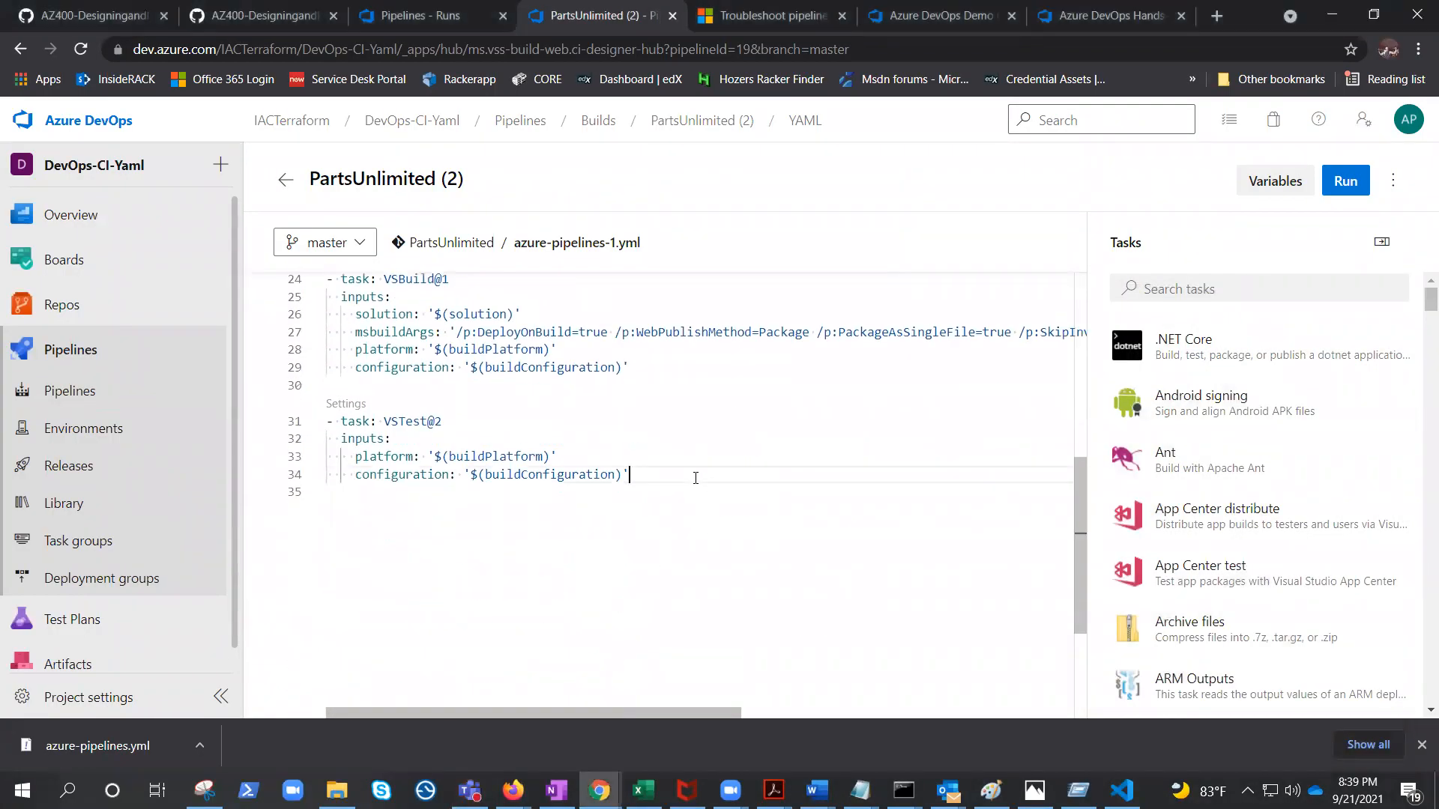
pyautogui.press('Return')
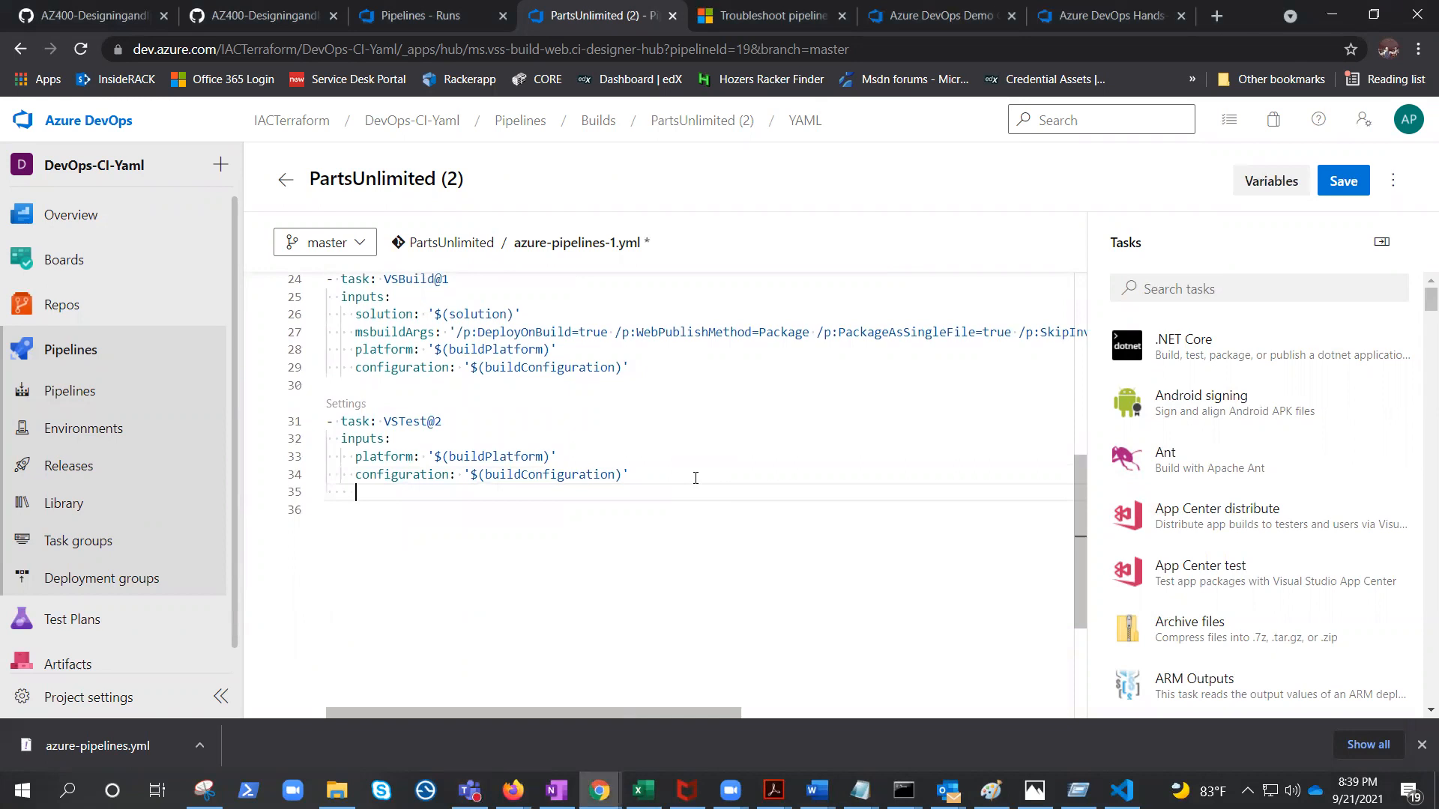
pyautogui.click(1268, 290)
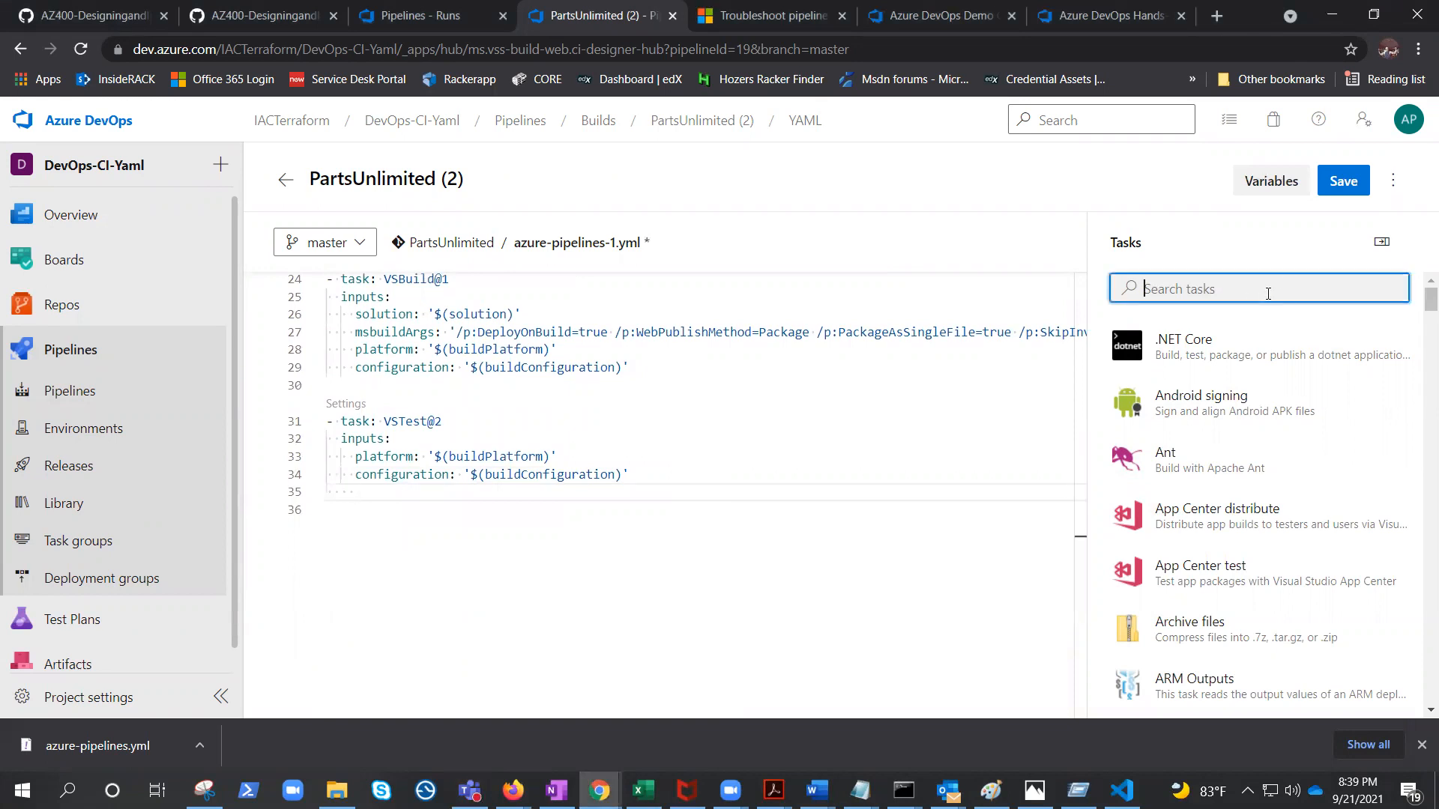
pyautogui.write('app serv')
pyautogui.click(1266, 348)
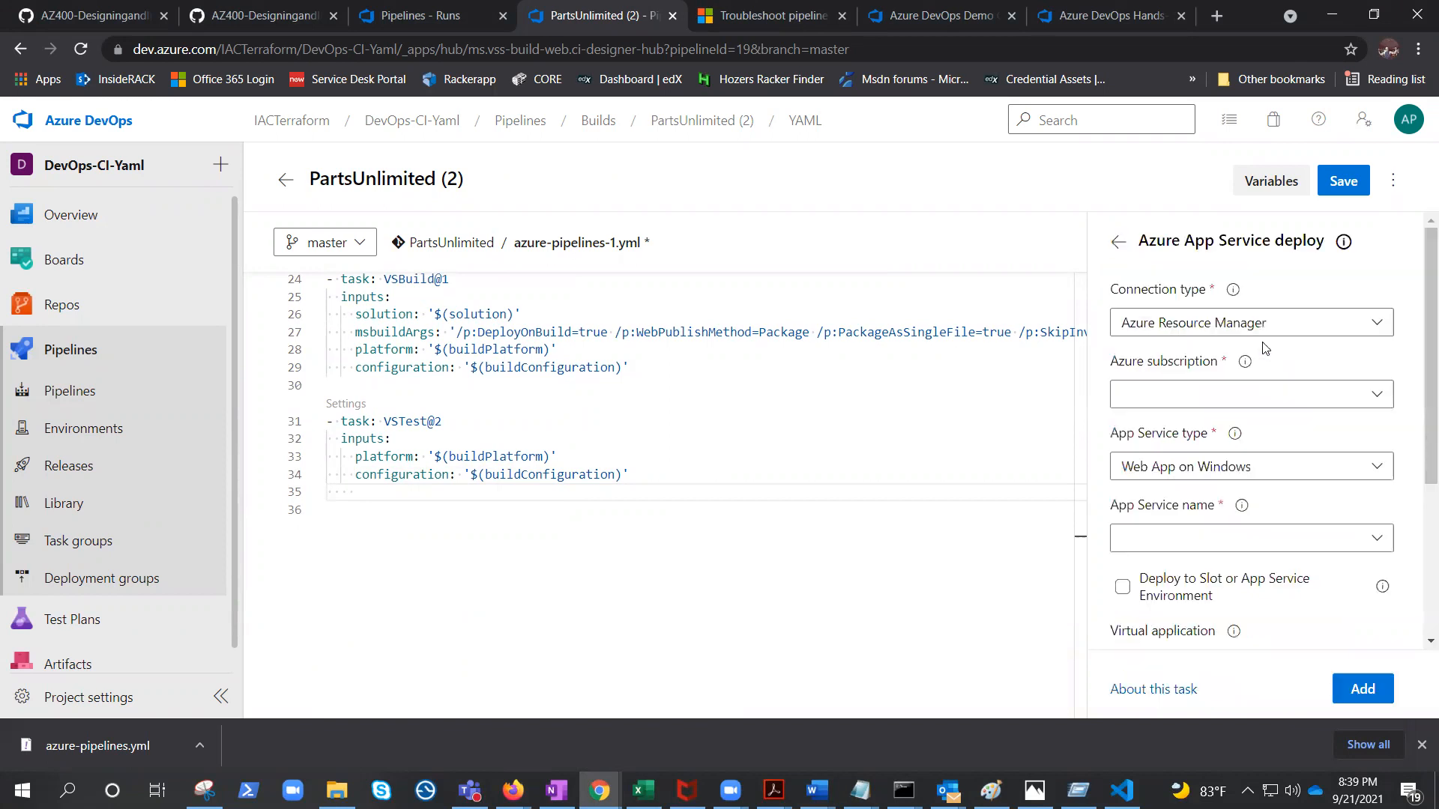
pyautogui.click(1365, 397)
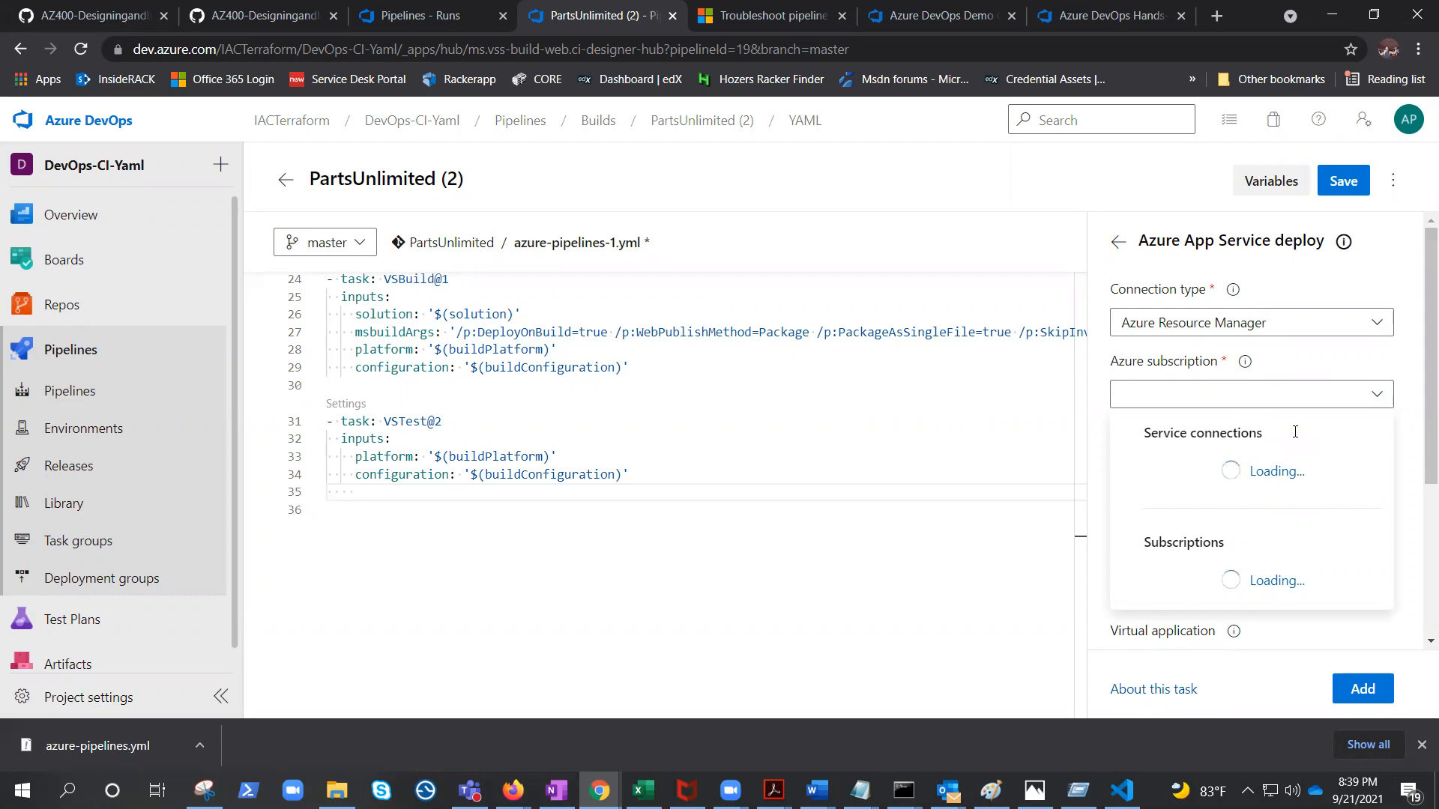
pyautogui.click(1419, 414)
pyautogui.scroll(-2, 1332, 488)
pyautogui.scroll(-1, 1331, 488)
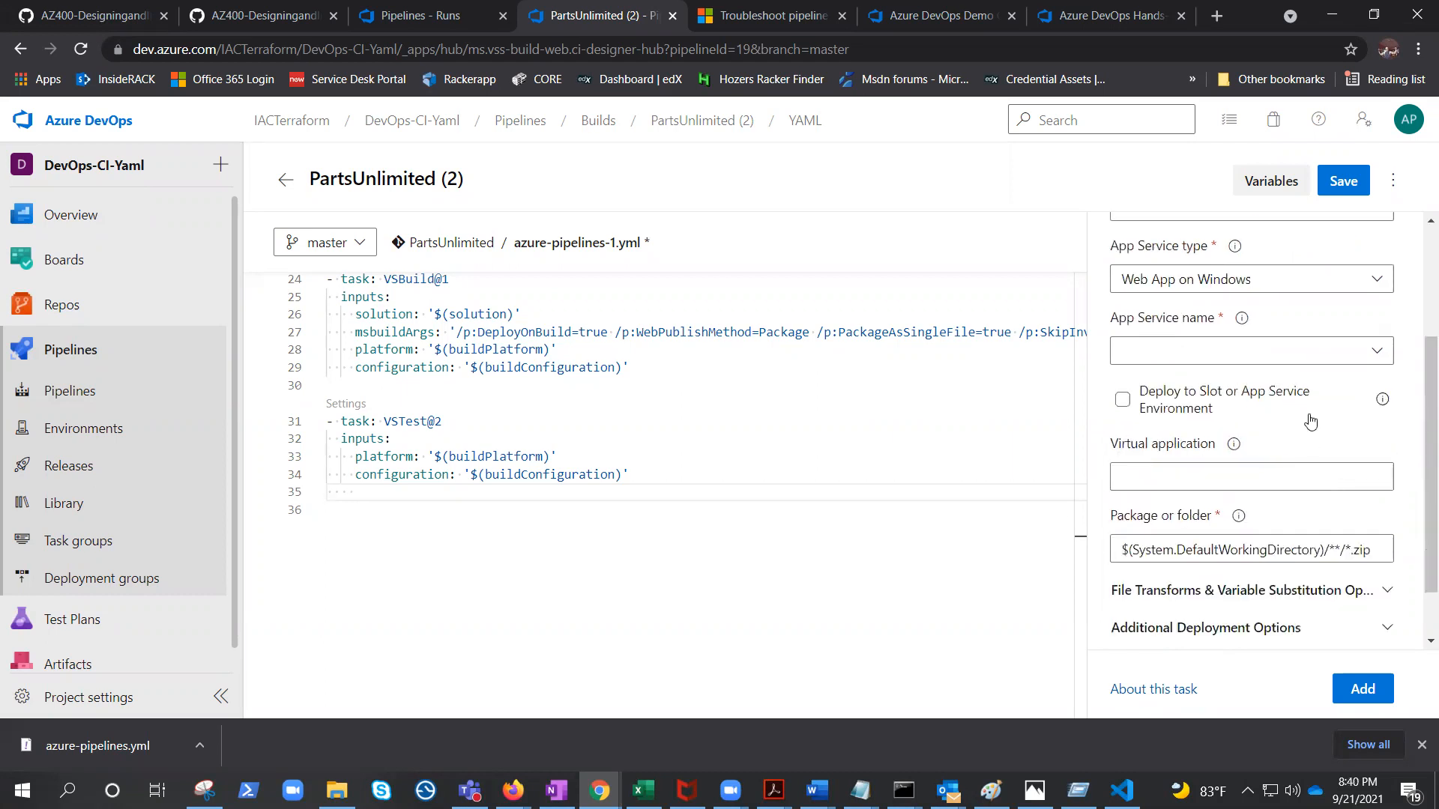
pyautogui.click(1377, 358)
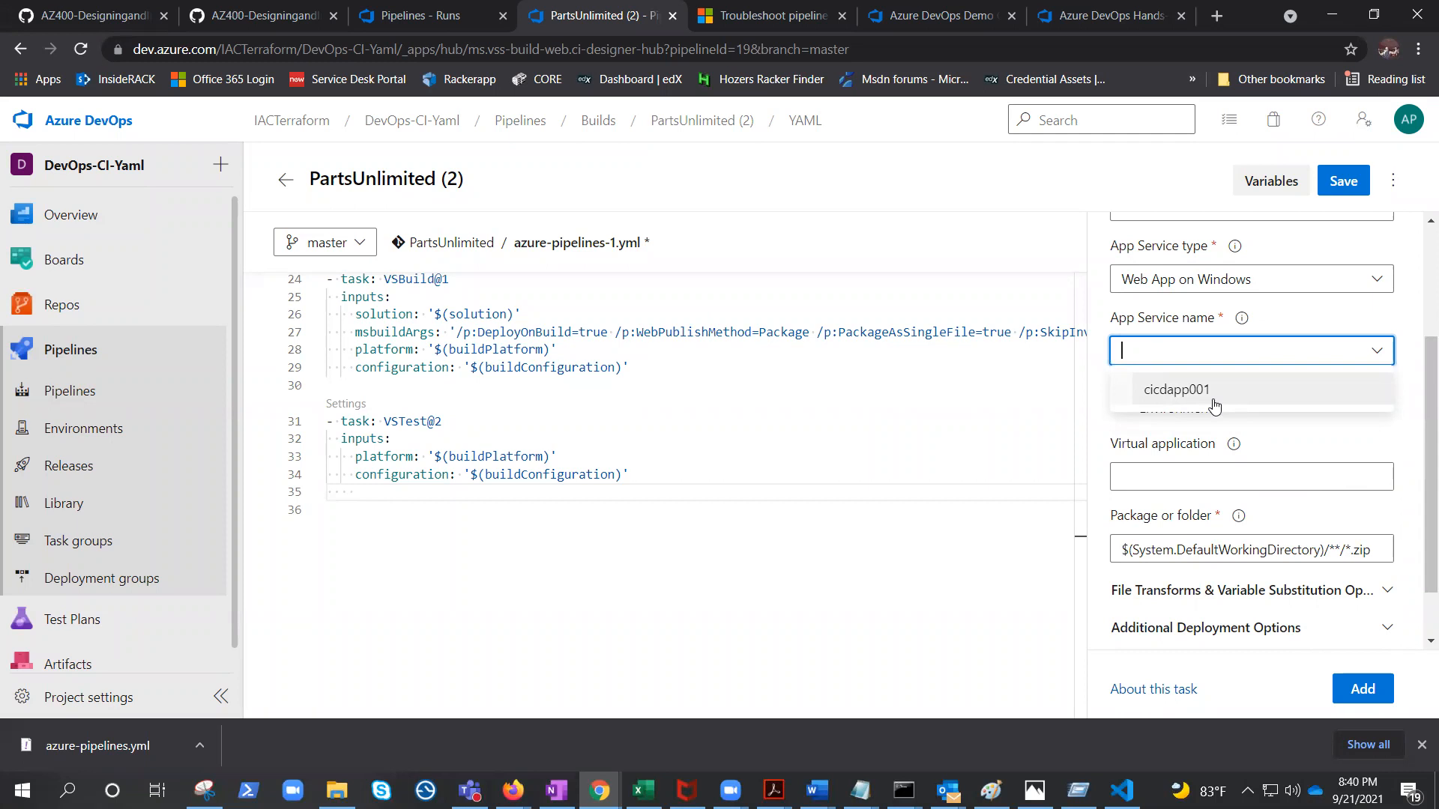
pyautogui.click(1373, 438)
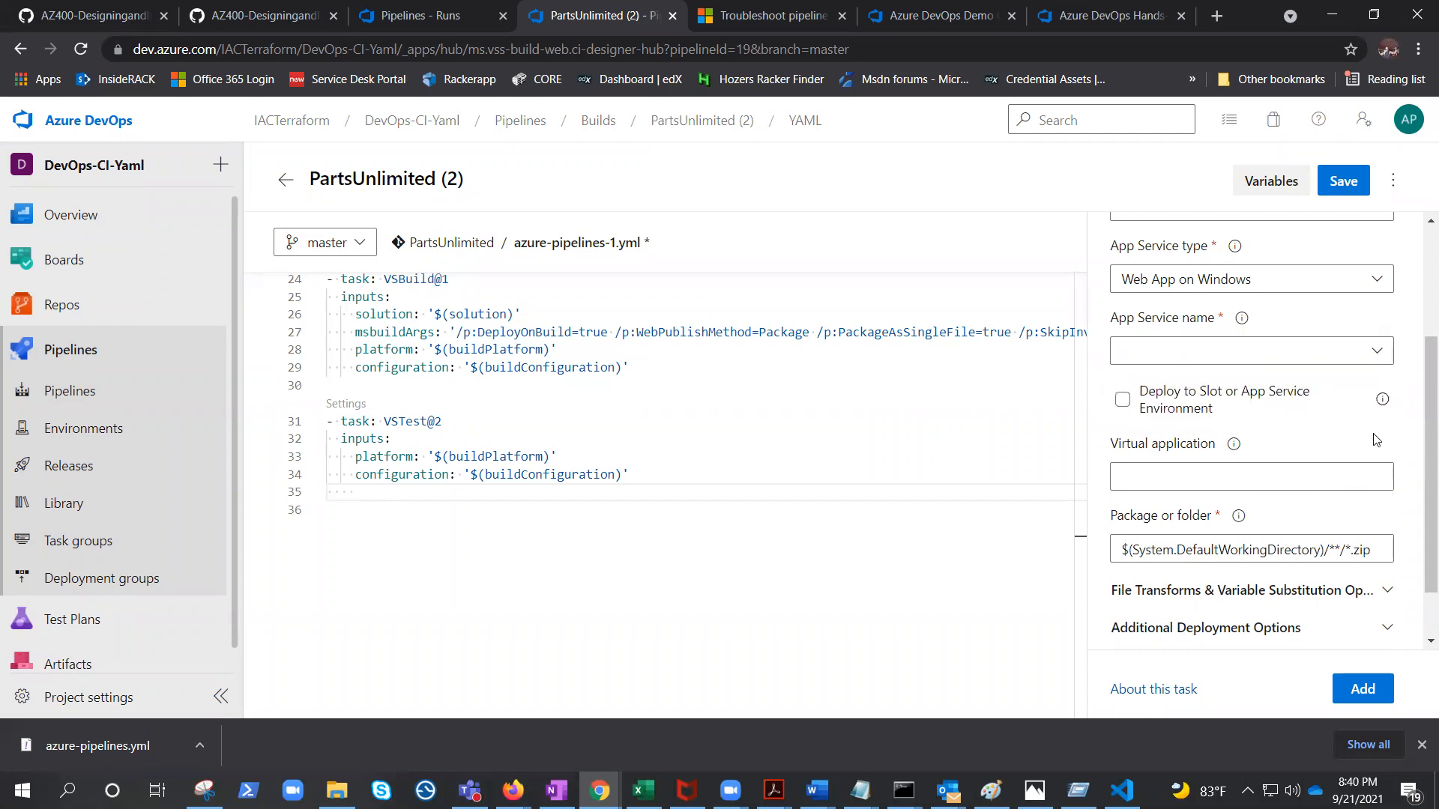
pyautogui.scroll(-1, 1375, 442)
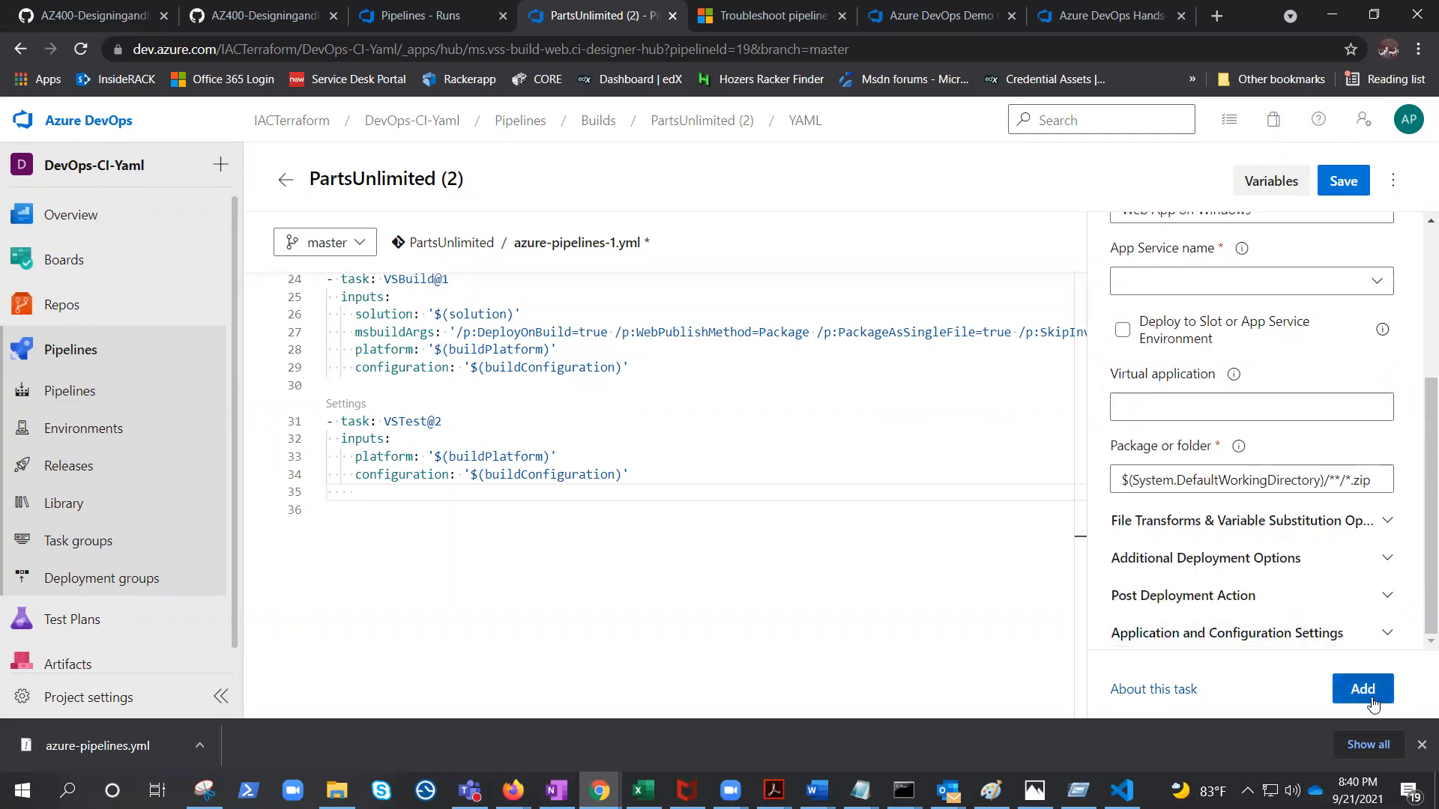
pyautogui.scroll(6, 857, 456)
pyautogui.scroll(3, 1304, 418)
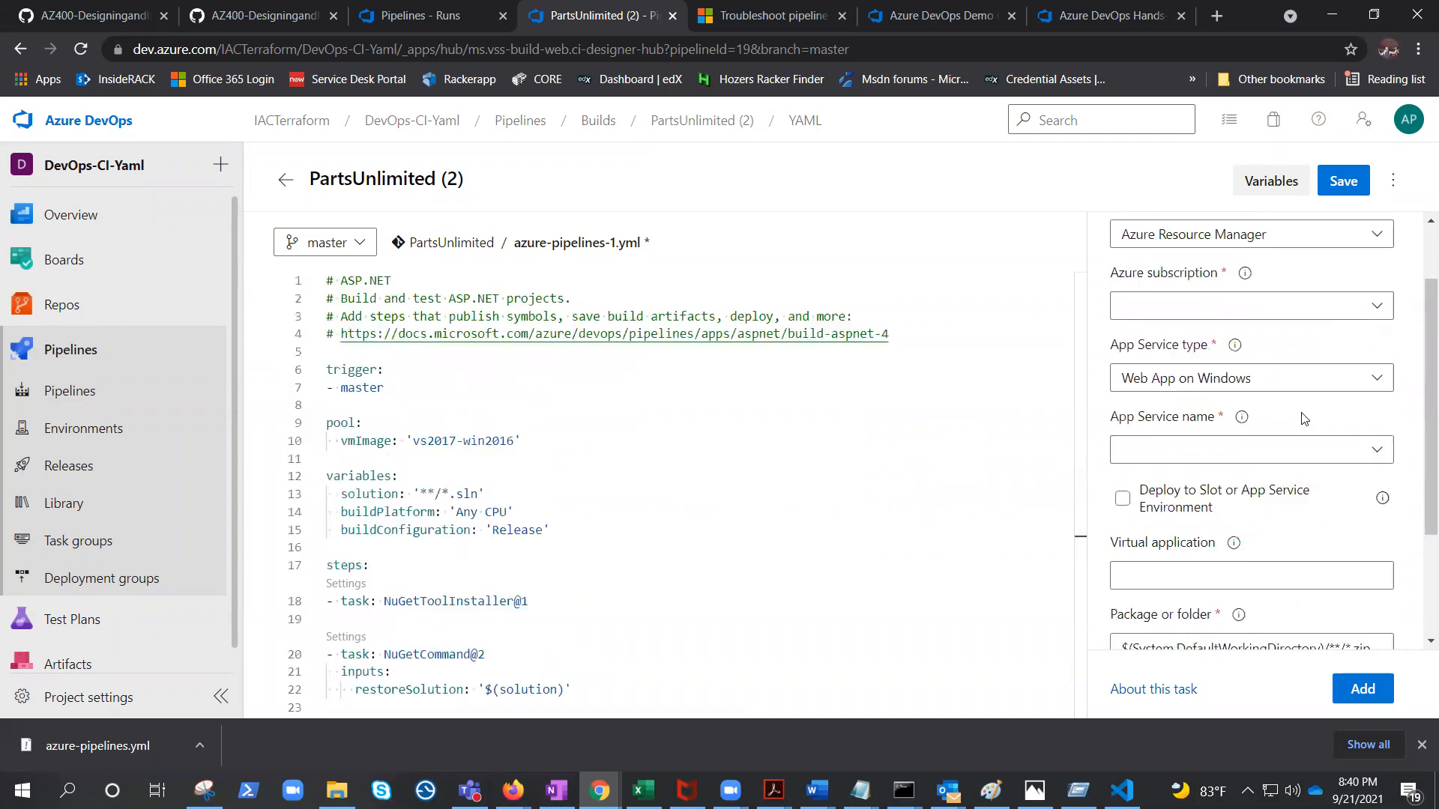
pyautogui.click(1118, 241)
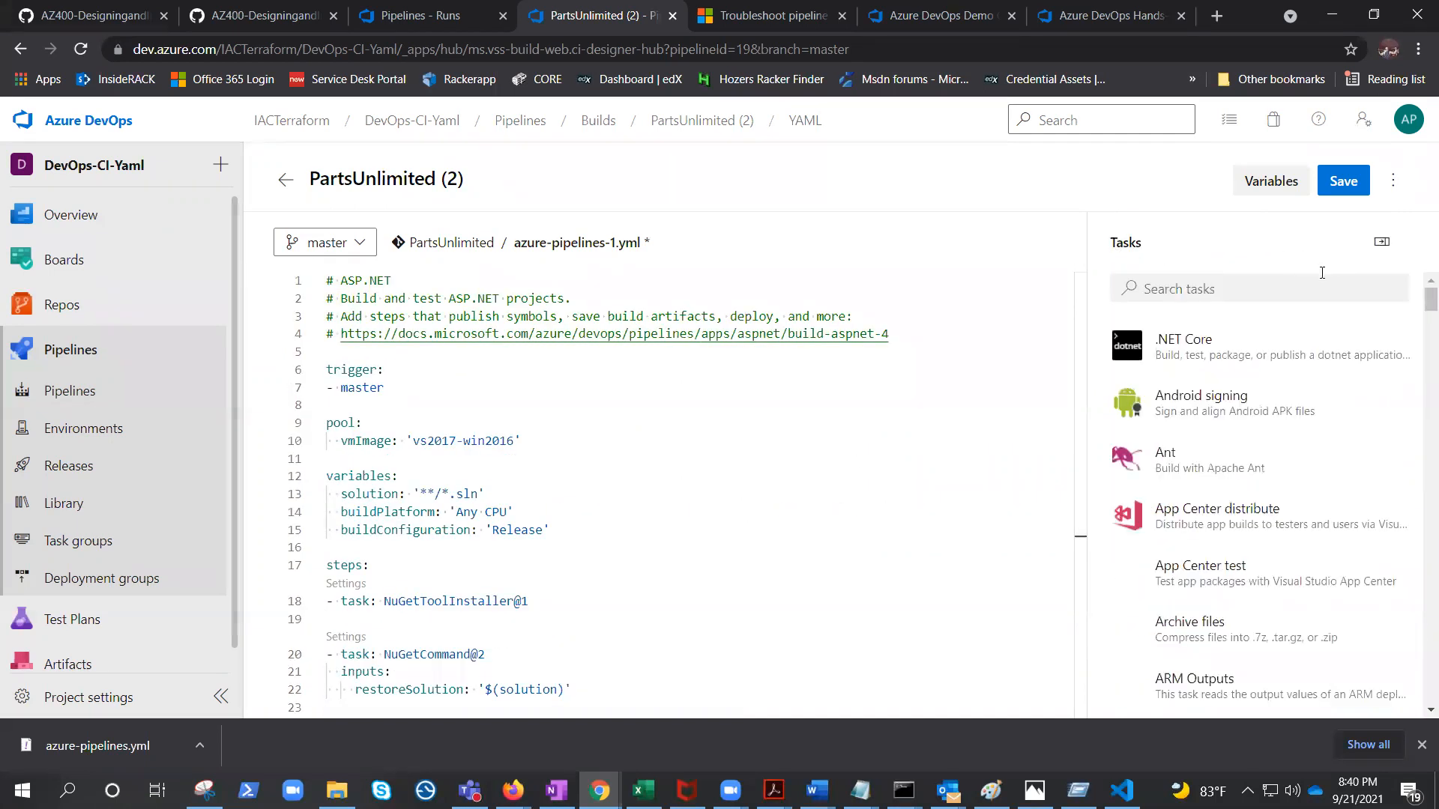
pyautogui.click(1187, 287)
pyautogui.write('Publish')
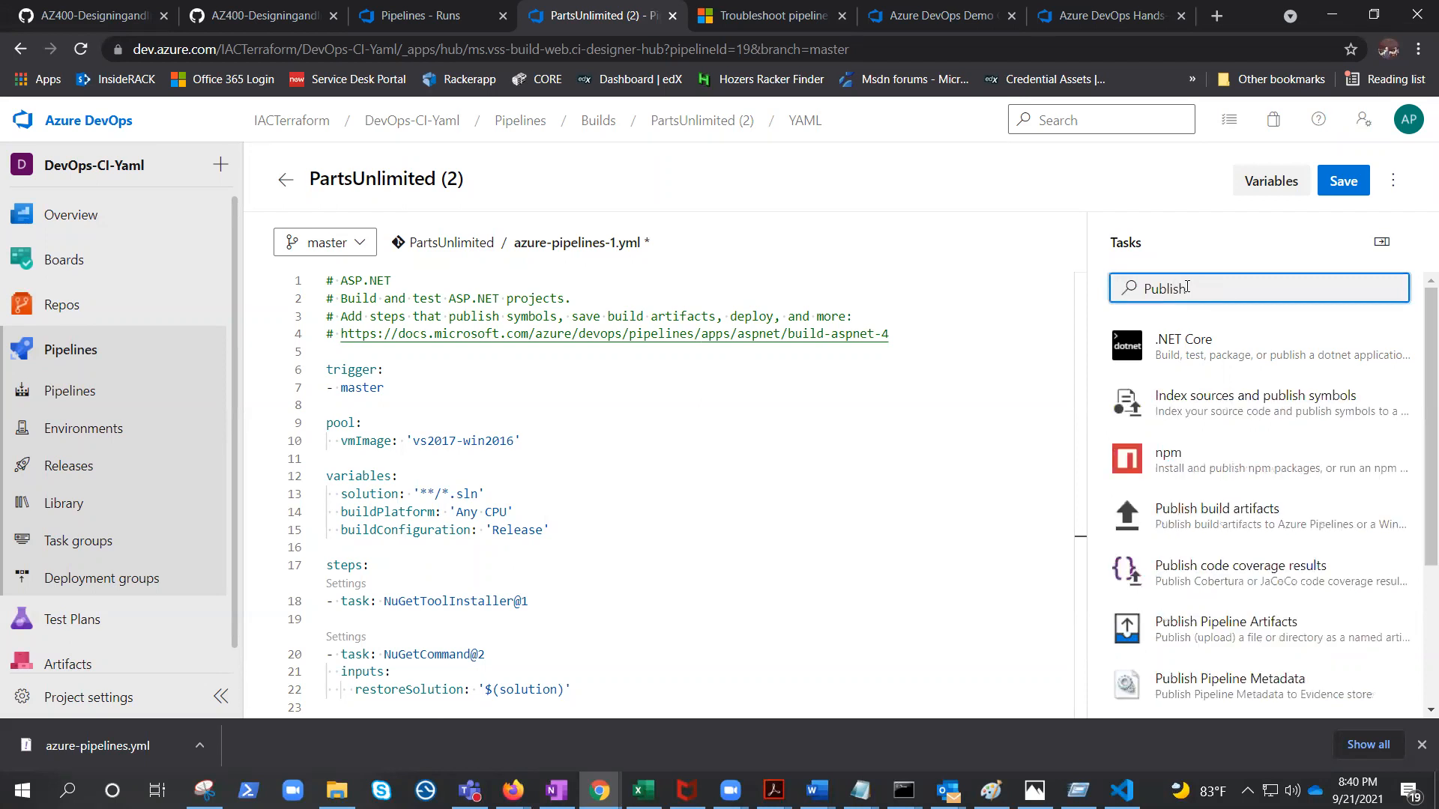
pyautogui.click(1257, 522)
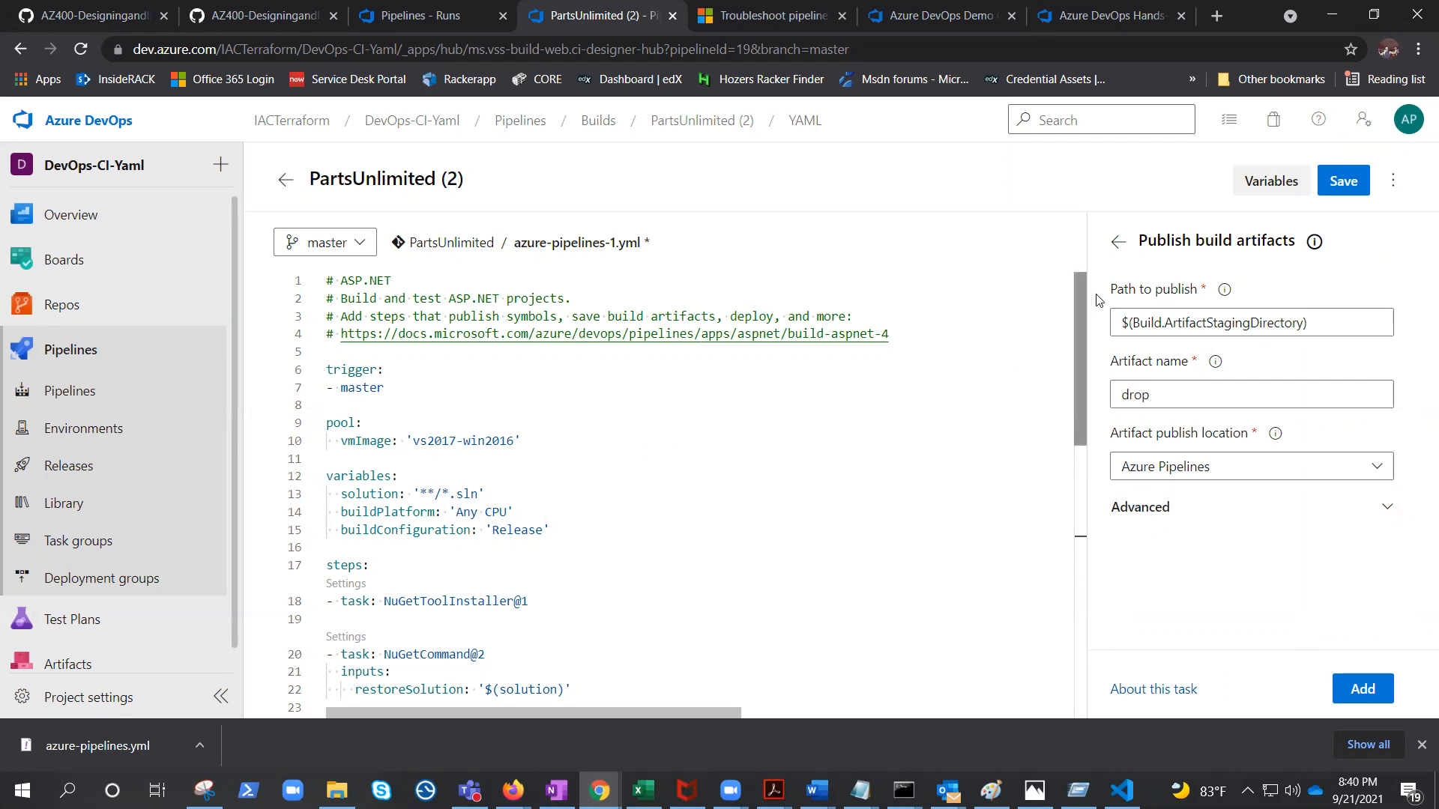
pyautogui.click(1116, 241)
# Add a Download build artifacts task with default settings to the end of the pipeline YAML.
pyautogui.click(1215, 293)
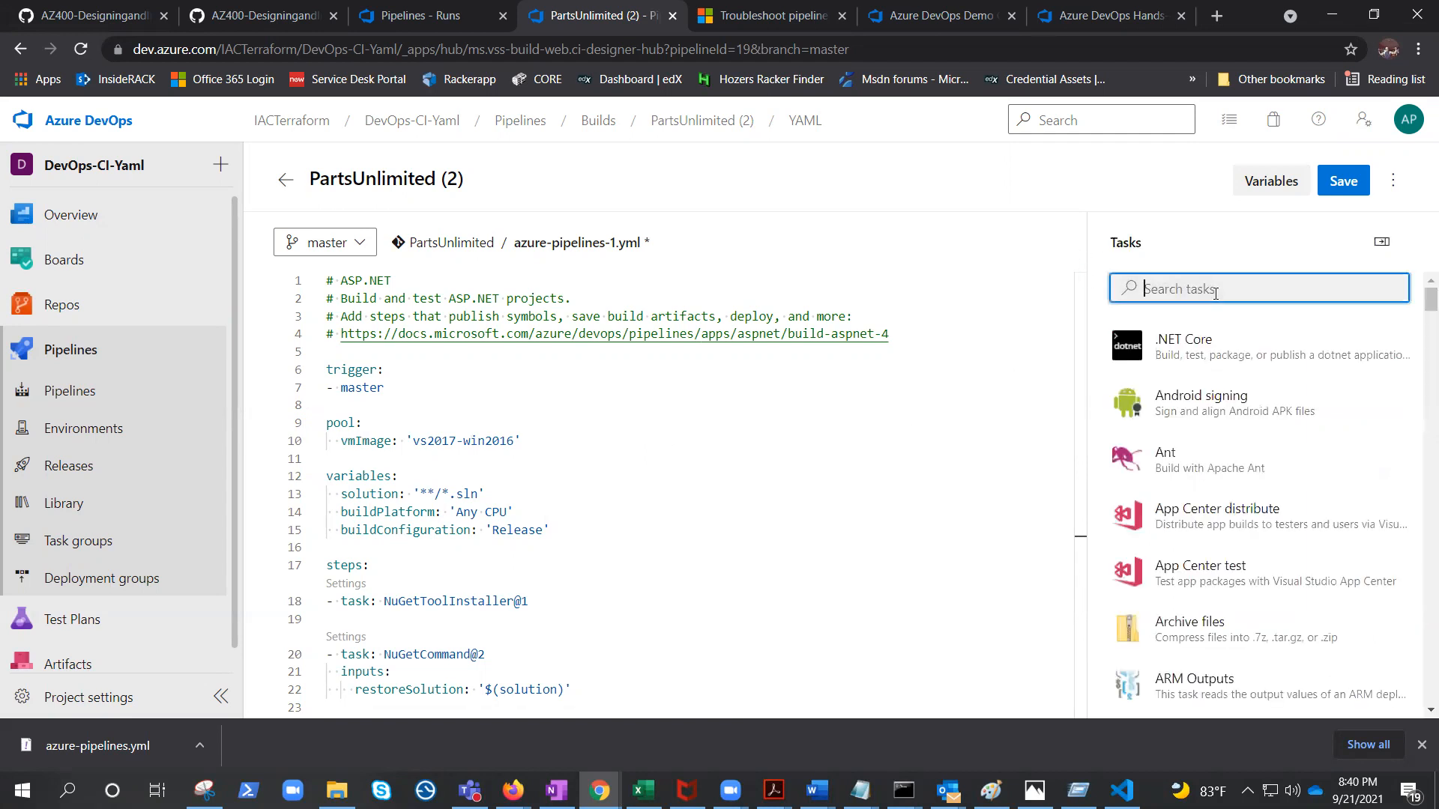
pyautogui.write('download')
pyautogui.click(1228, 457)
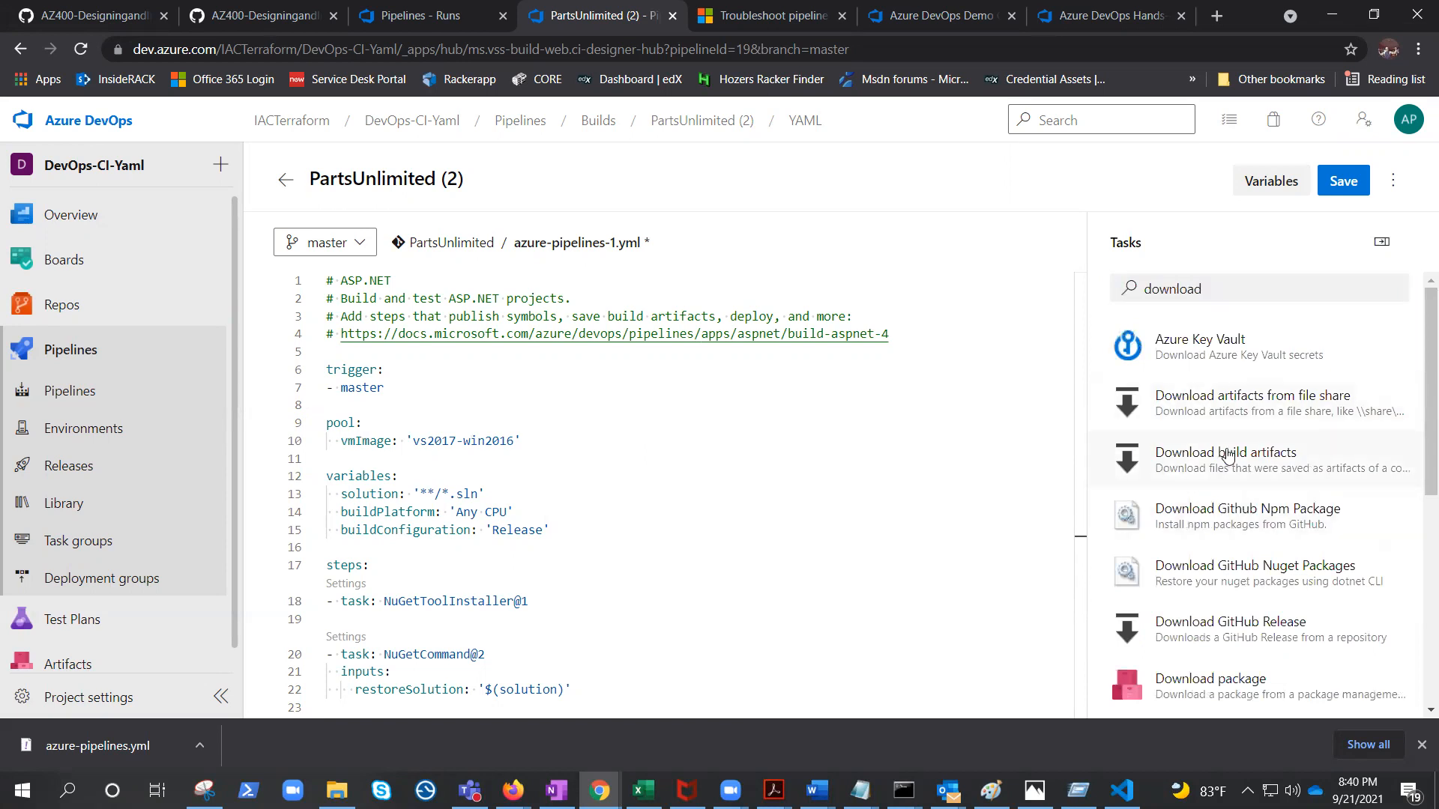
pyautogui.scroll(-1, 1250, 424)
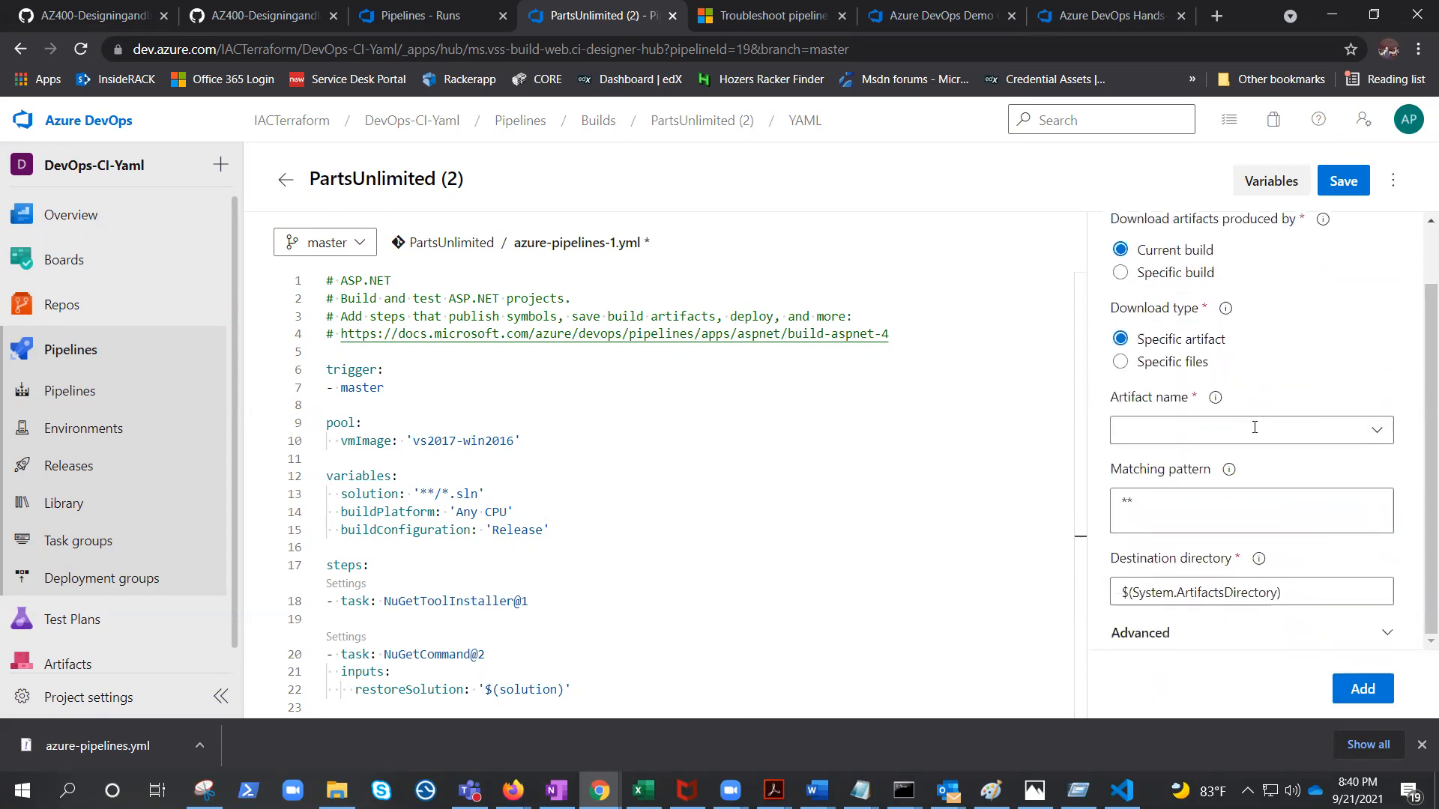
pyautogui.click(1362, 689)
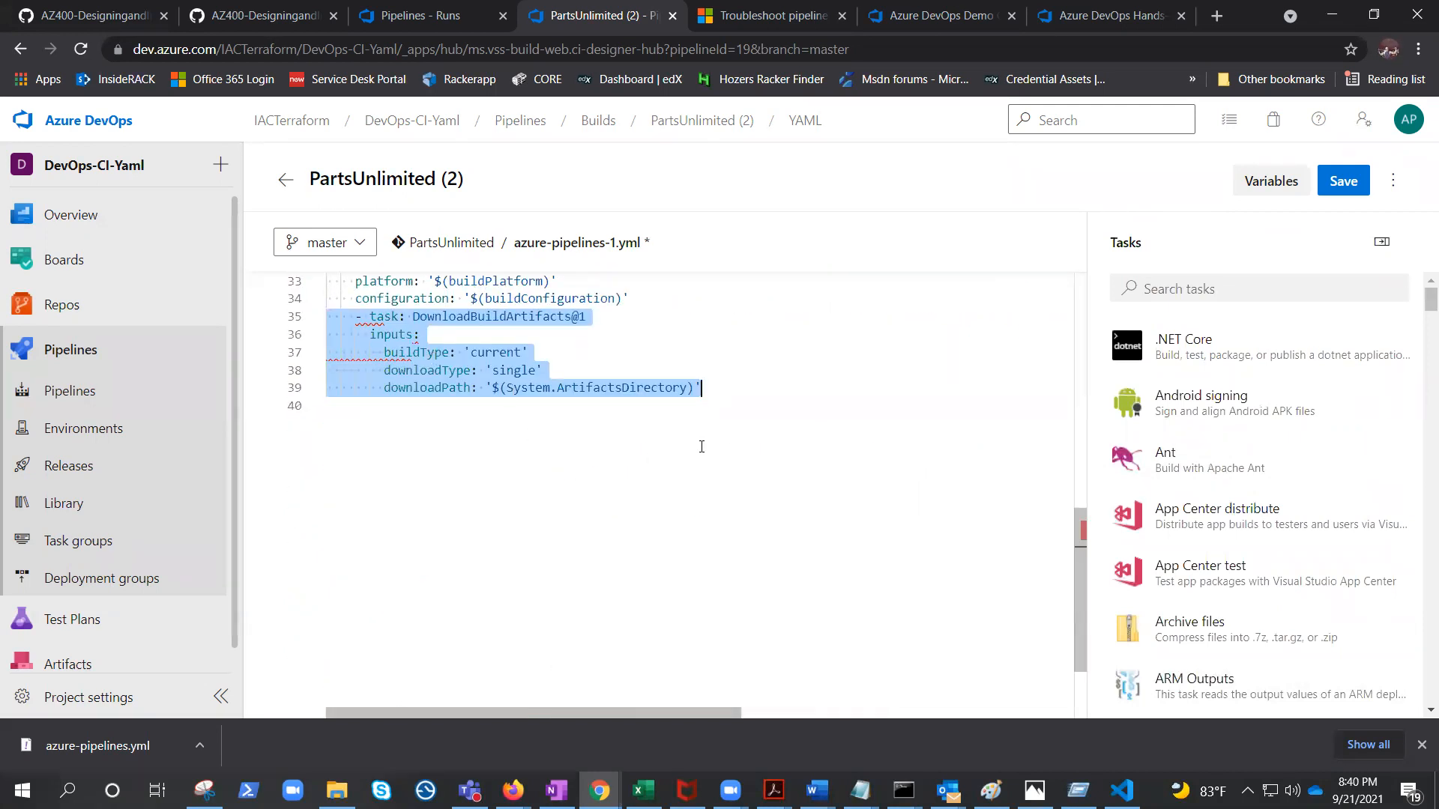
# Replace the whole pipeline YAML with the multi-stage Build and Deploy YAML from the code editor.
pyautogui.scroll(5, 618, 495)
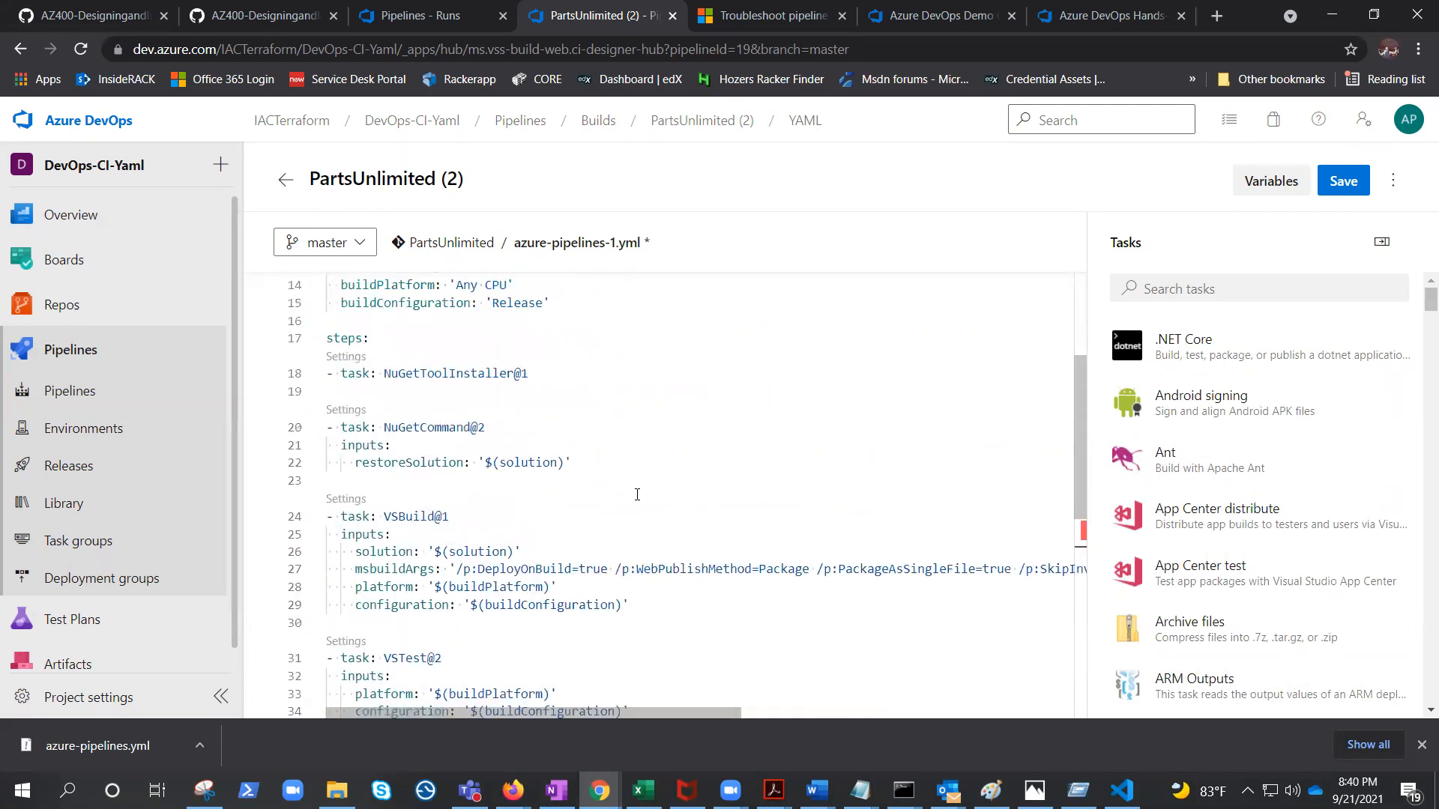
pyautogui.scroll(3, 644, 498)
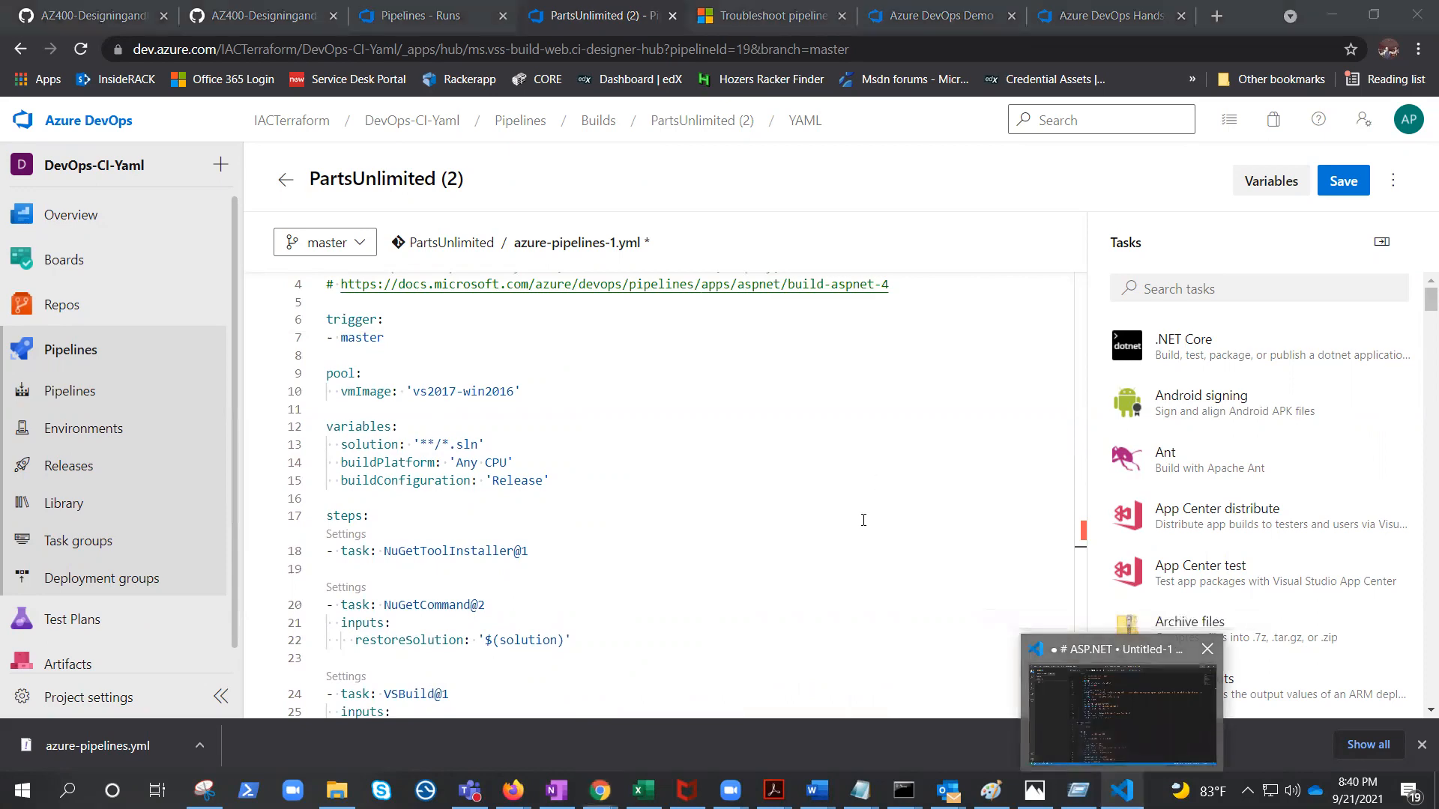
pyautogui.hotkey('alt', 'Tab')
pyautogui.hotkey('ctrl', 'a')
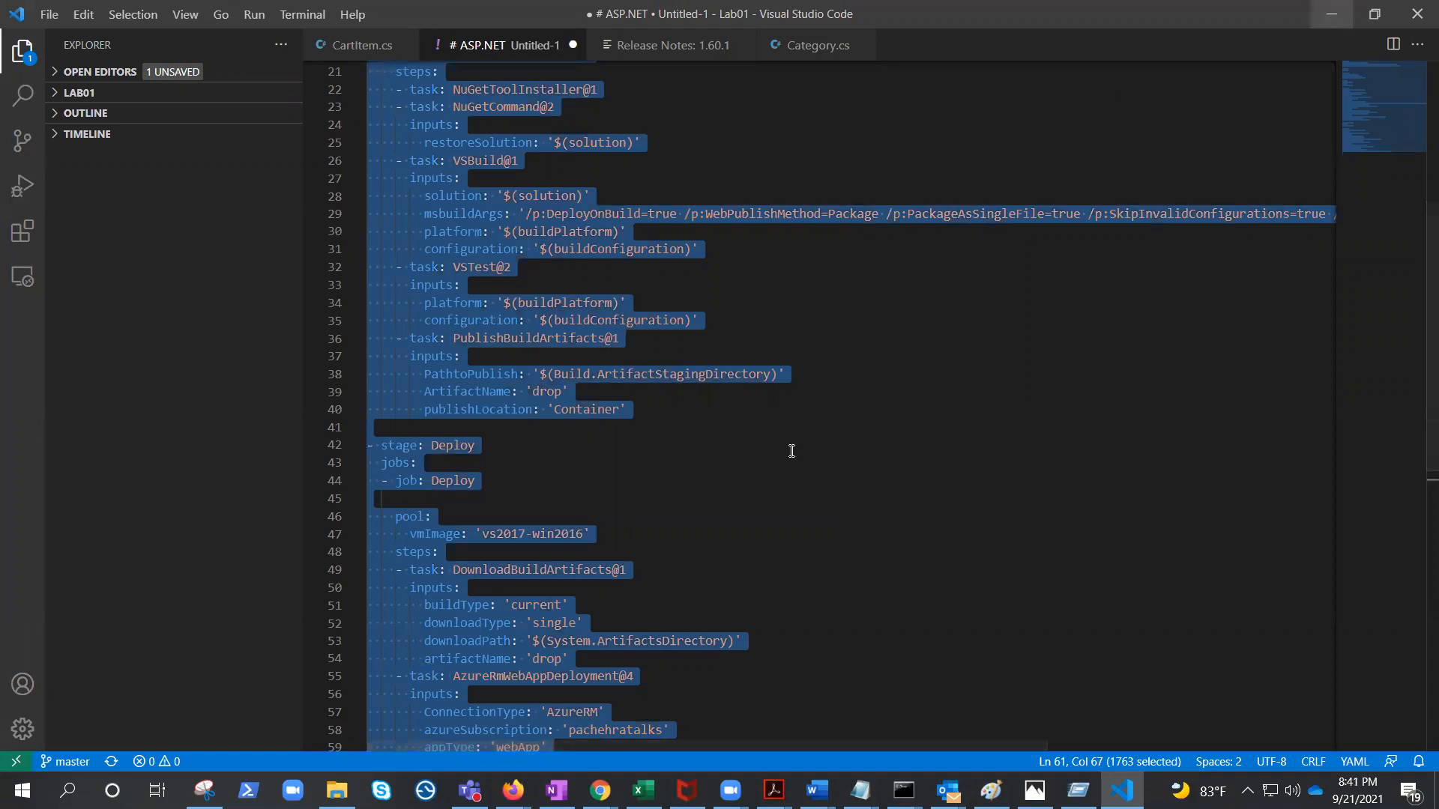
pyautogui.hotkey('alt', 'Tab')
pyautogui.hotkey('ctrl', 'a')
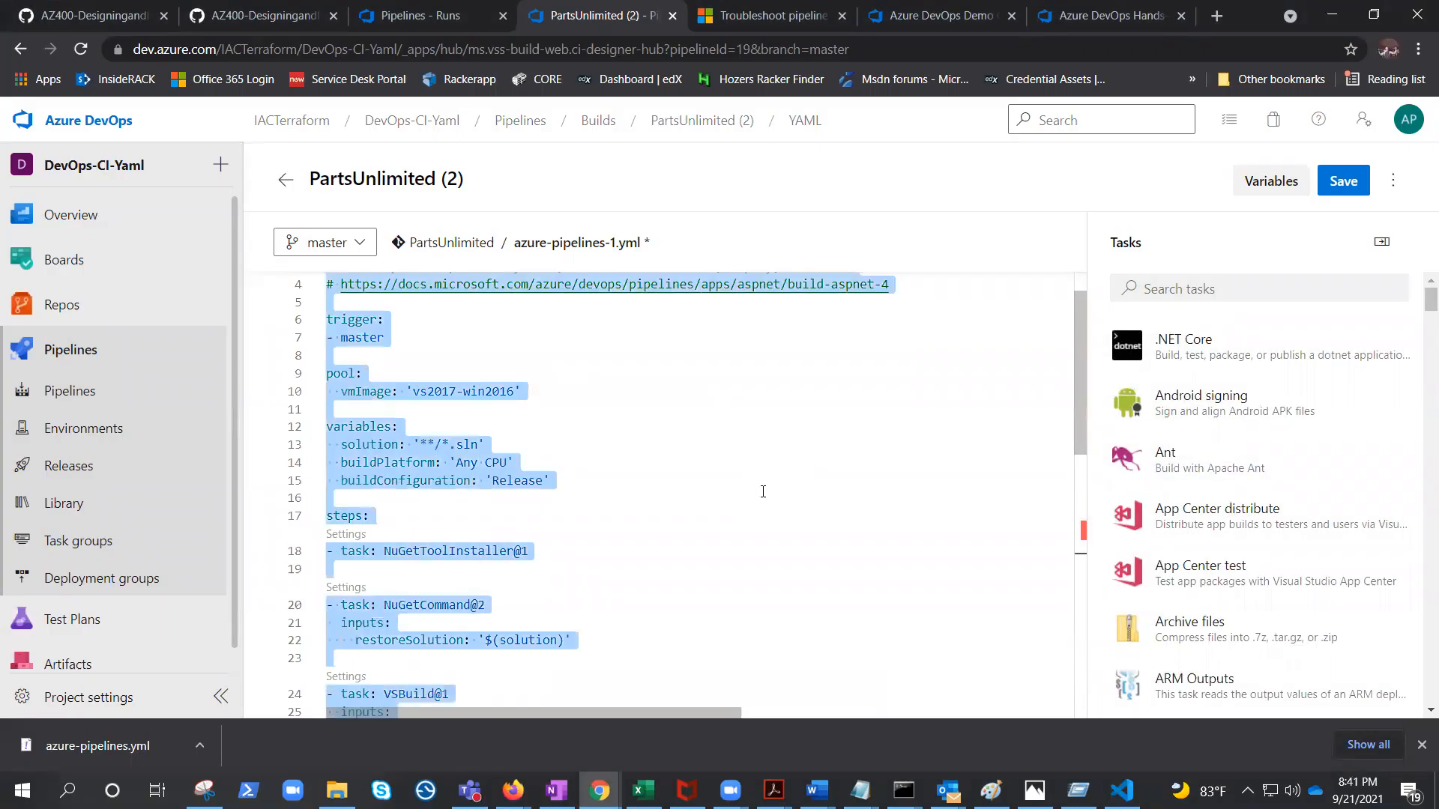
pyautogui.hotkey('ctrl', 'v')
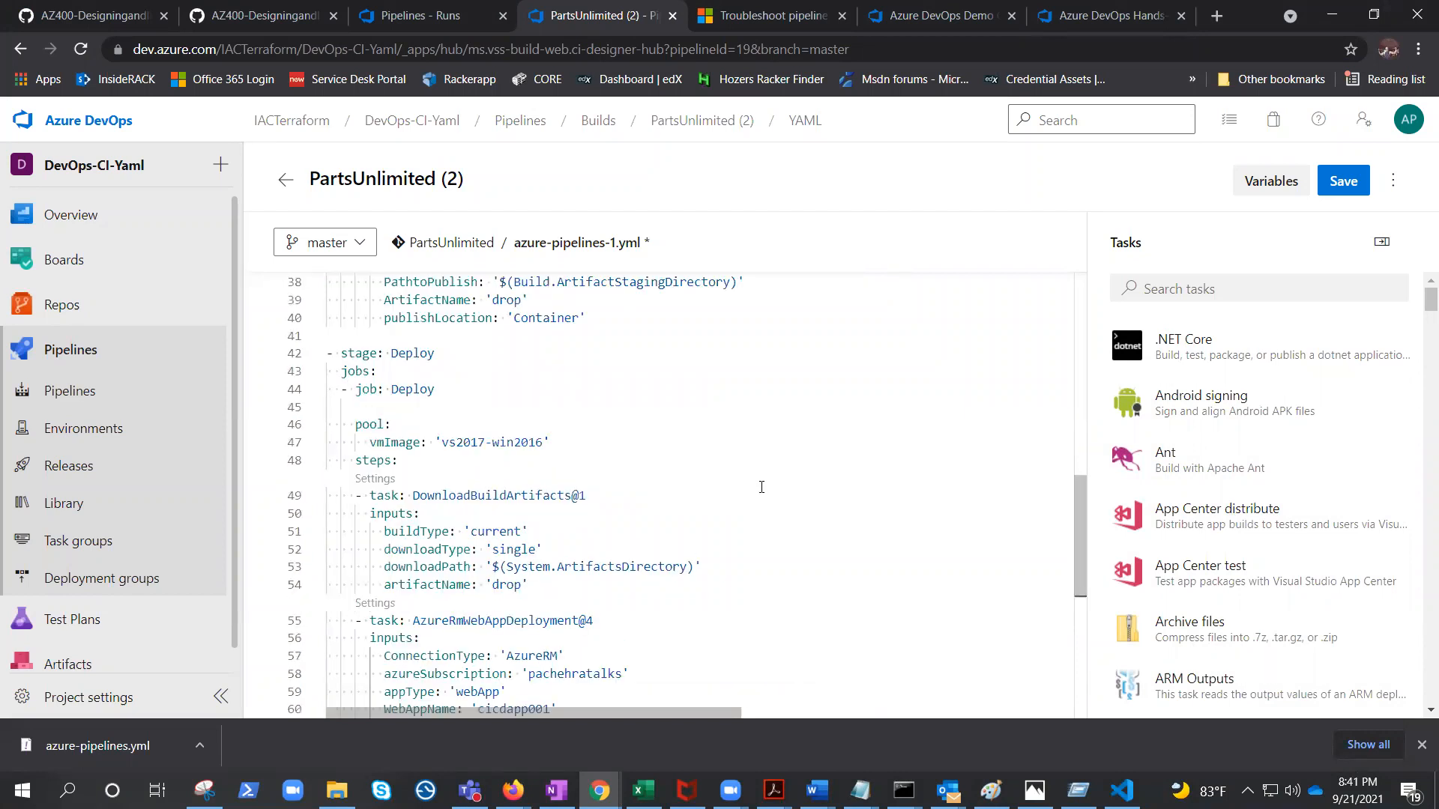
# Review the pasted Build and Deploy stages and their tasks in the pipeline YAML.
pyautogui.scroll(8, 761, 487)
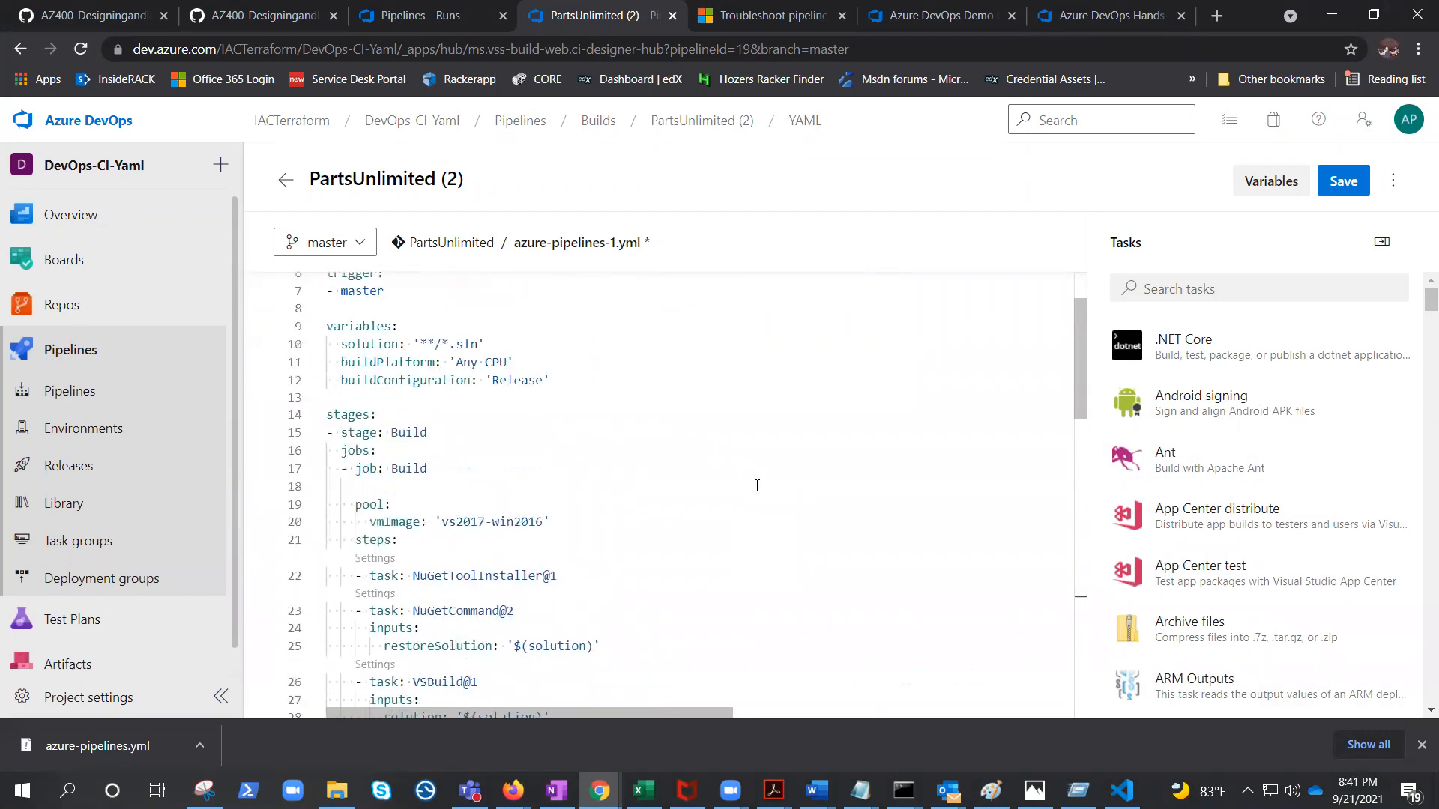
pyautogui.scroll(2, 745, 478)
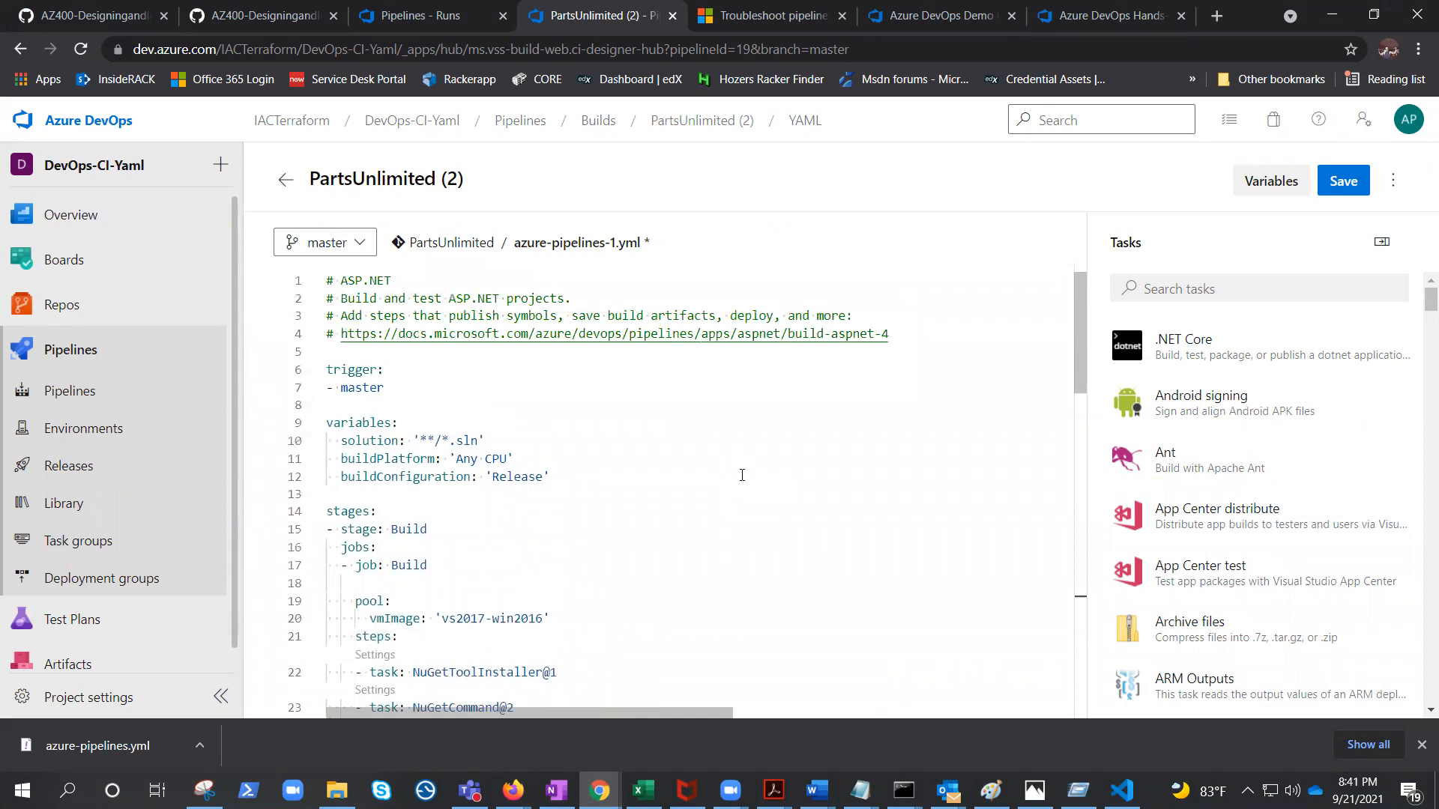
pyautogui.scroll(-7, 742, 475)
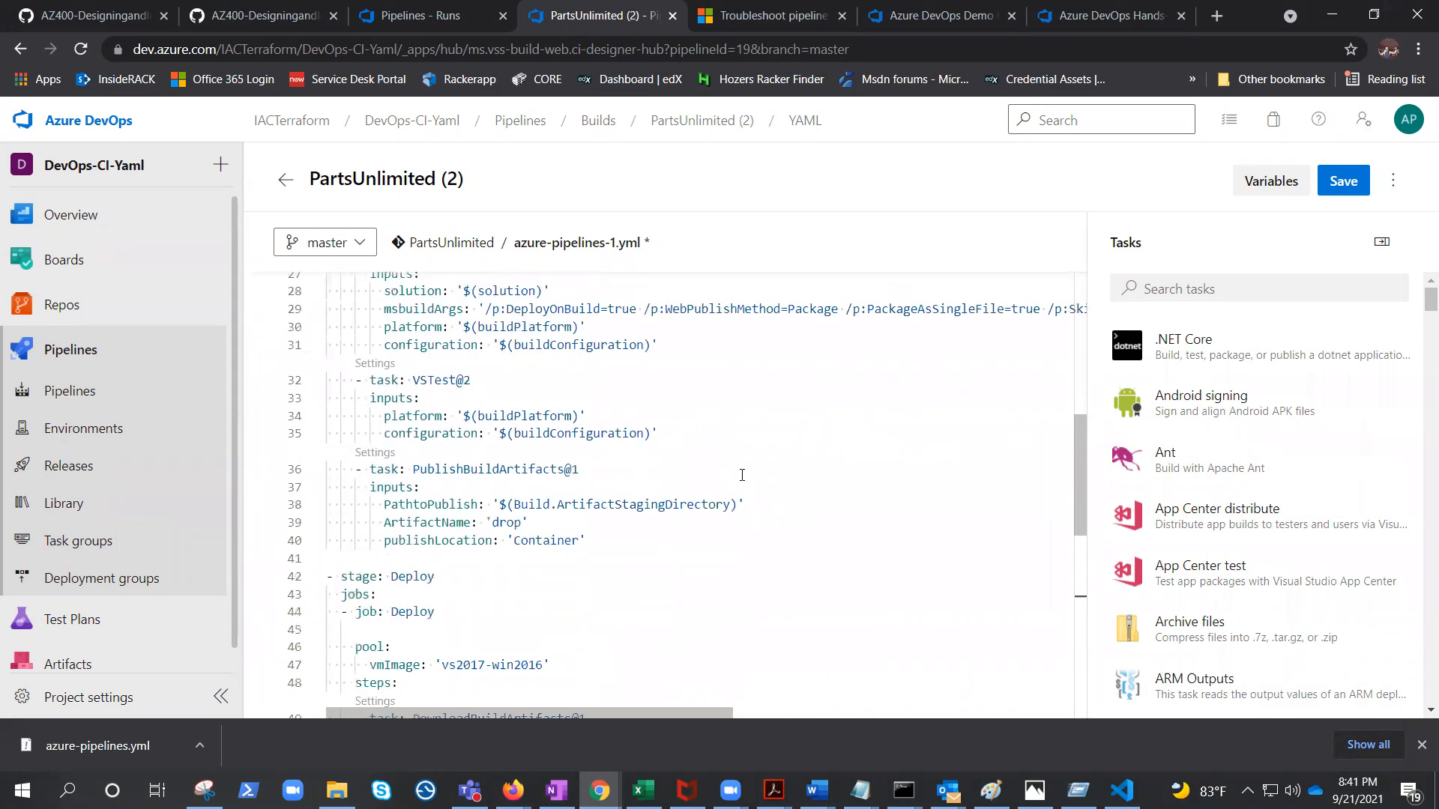
pyautogui.scroll(-6, 742, 475)
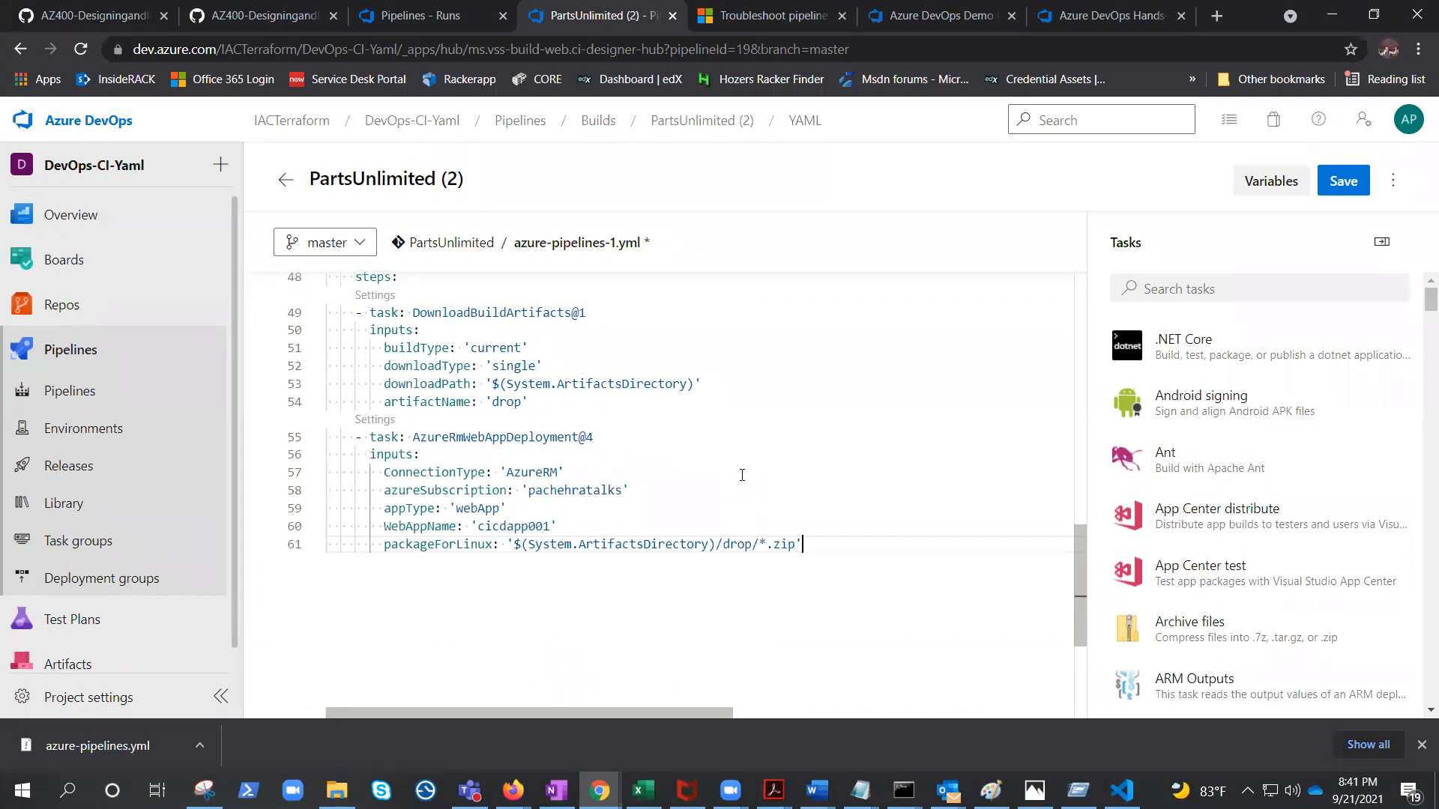
pyautogui.scroll(13, 610, 583)
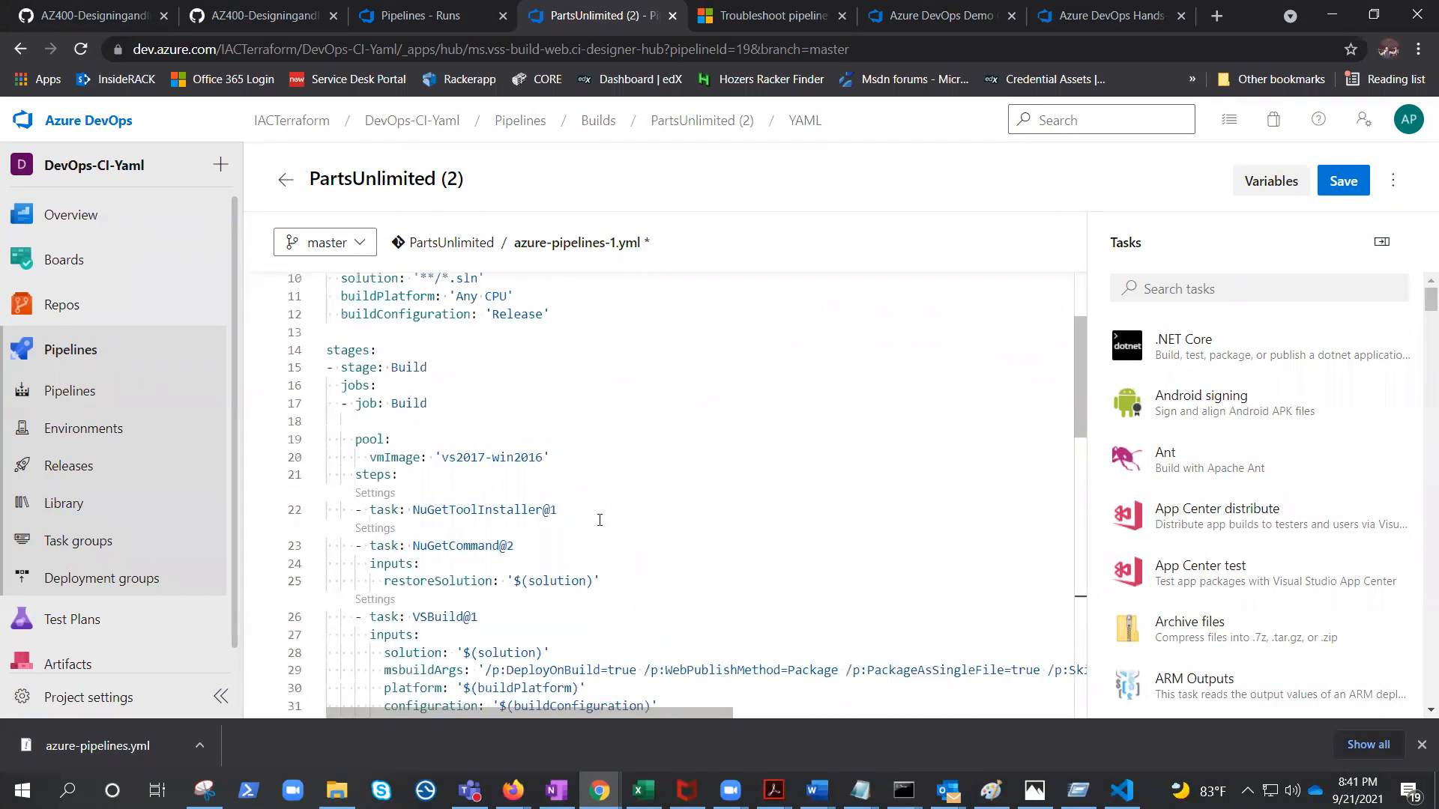
pyautogui.scroll(-2, 610, 436)
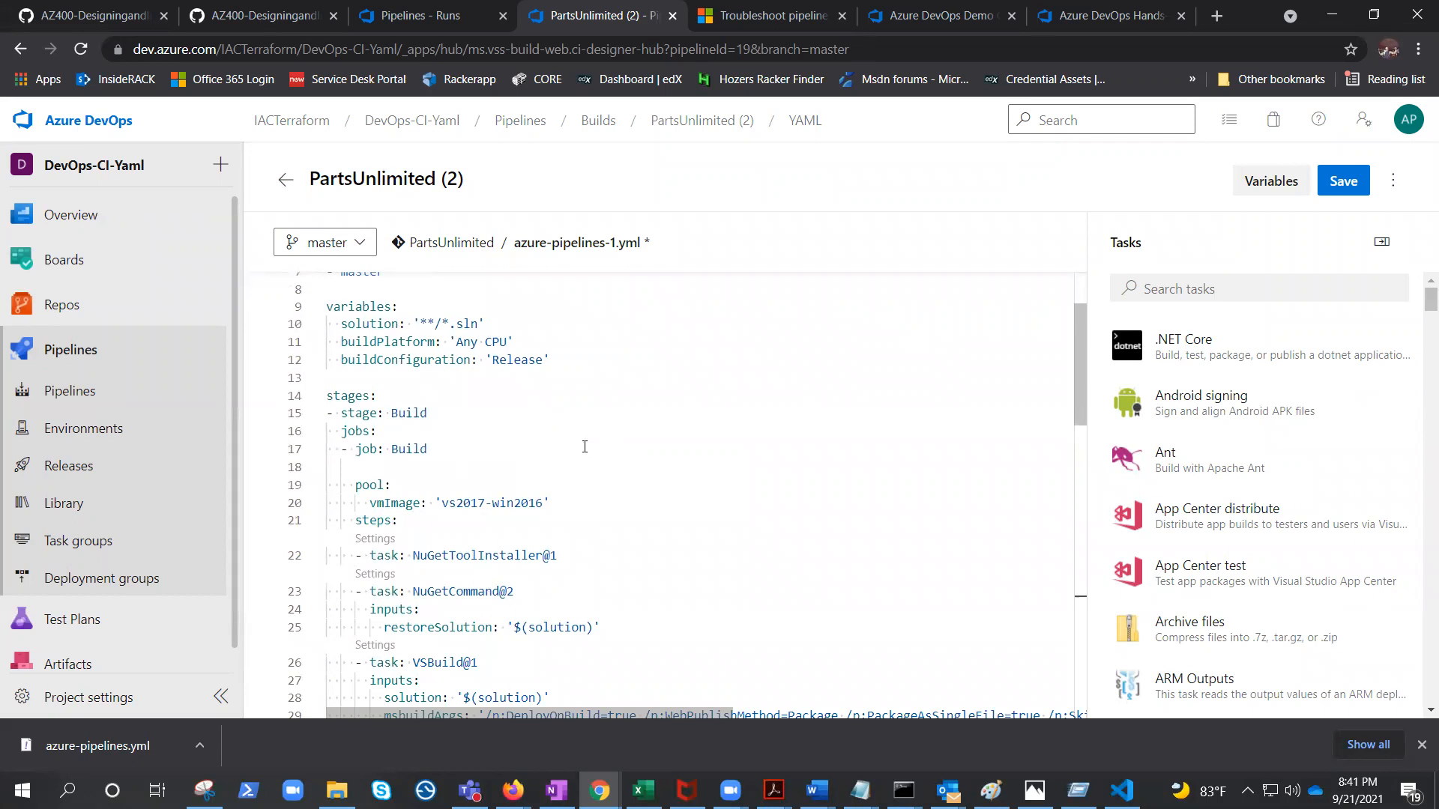
pyautogui.scroll(-8, 592, 450)
pyautogui.scroll(6, 603, 510)
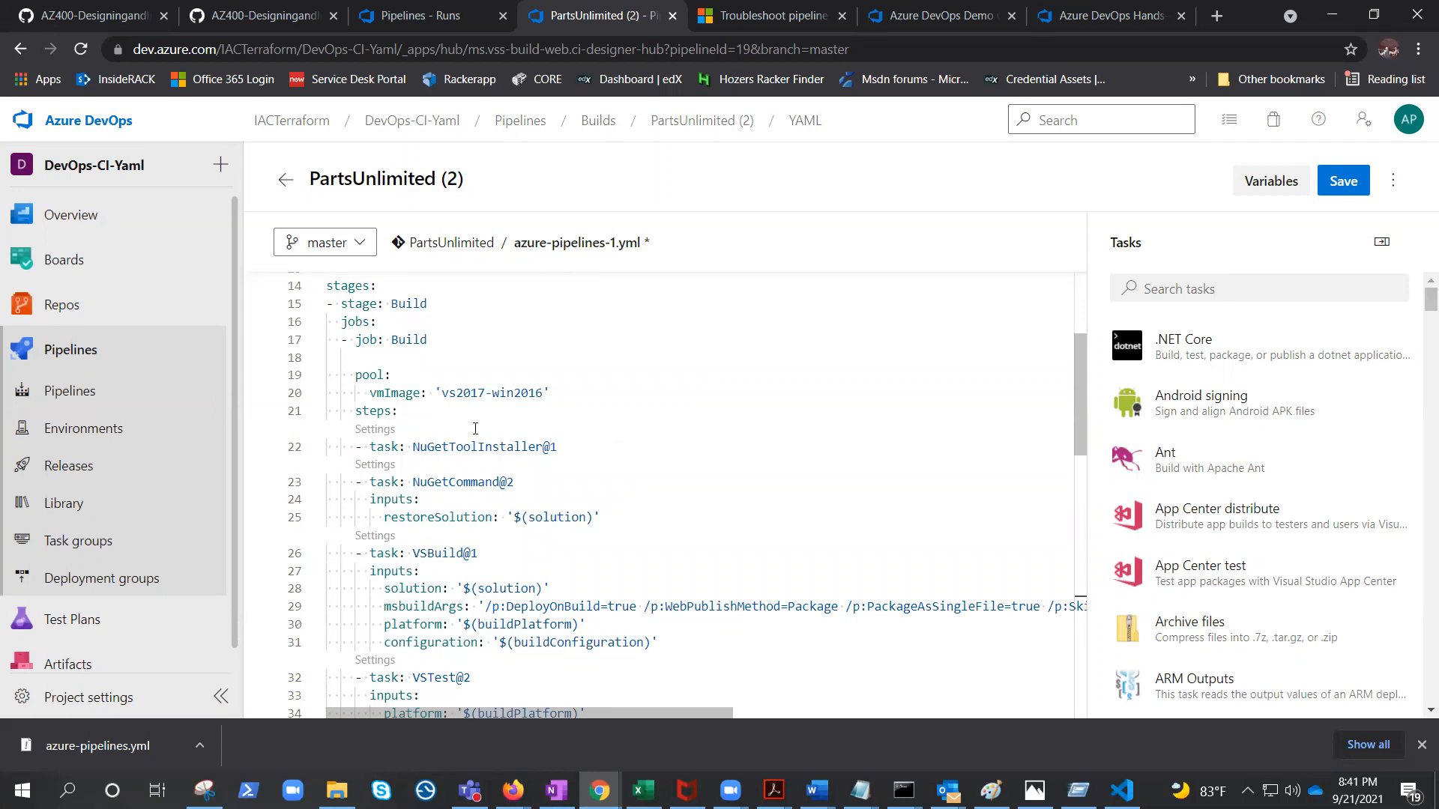
pyautogui.scroll(-5, 633, 478)
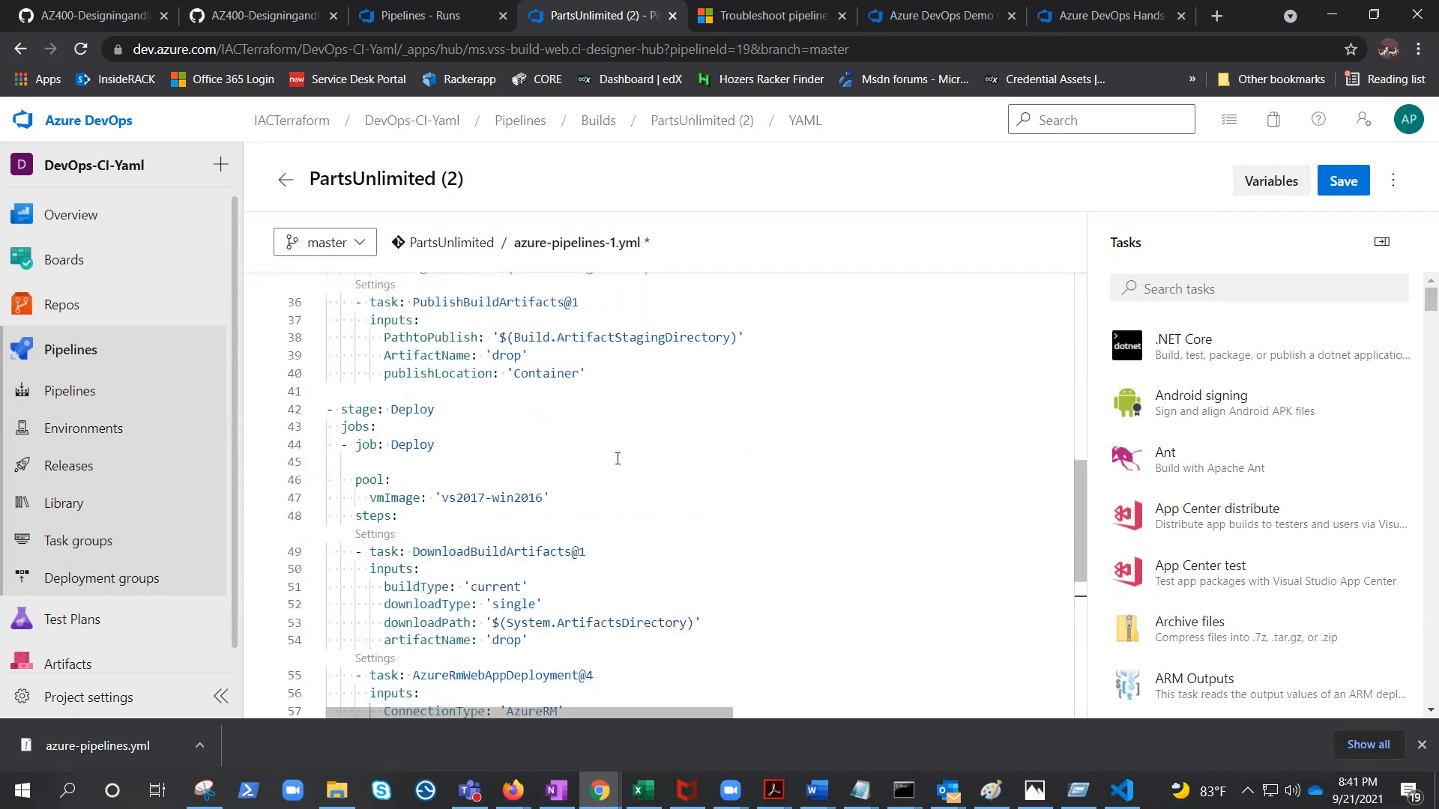
pyautogui.scroll(-2, 617, 459)
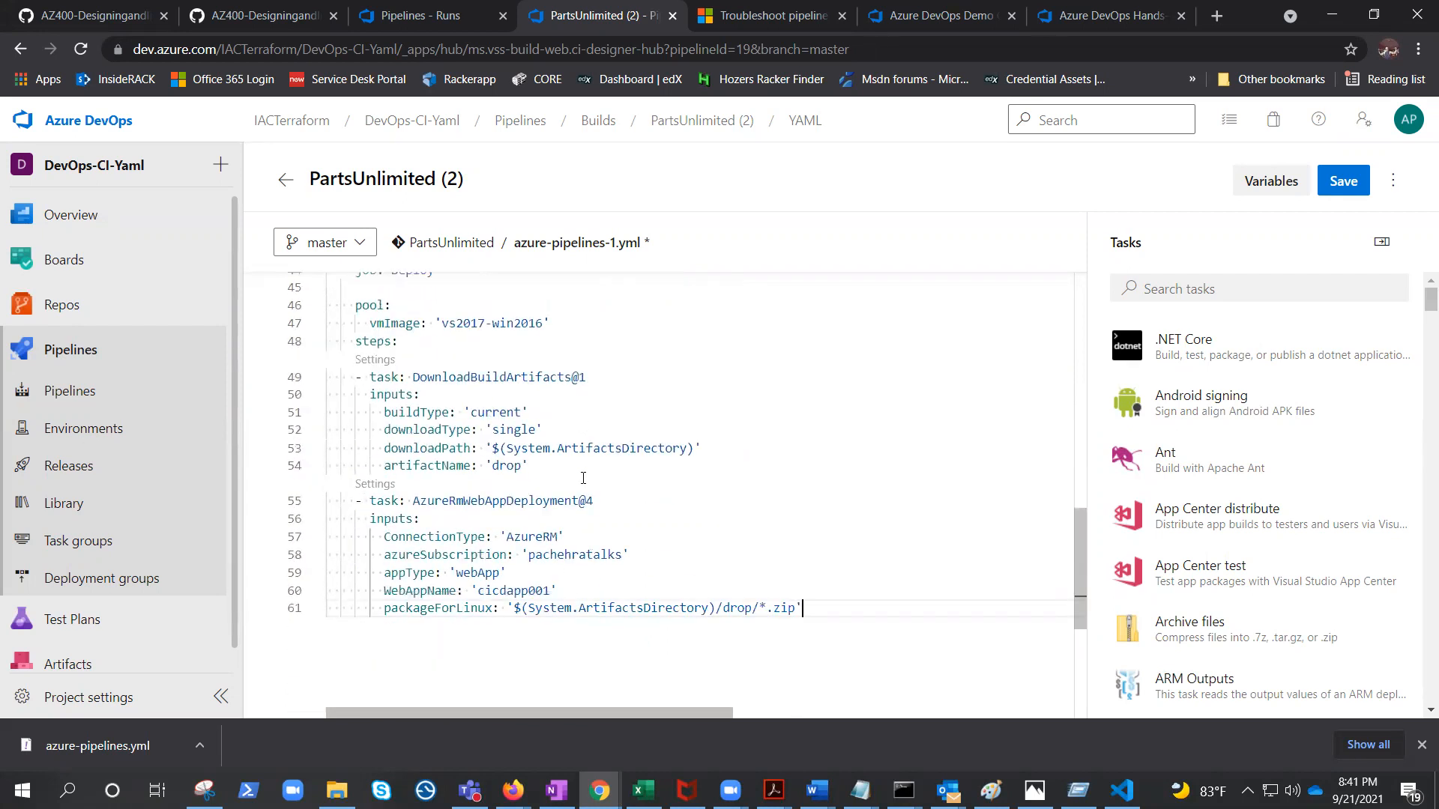
# Save the pipeline YAML, committing directly to the master branch with the default commit message.
pyautogui.click(1342, 184)
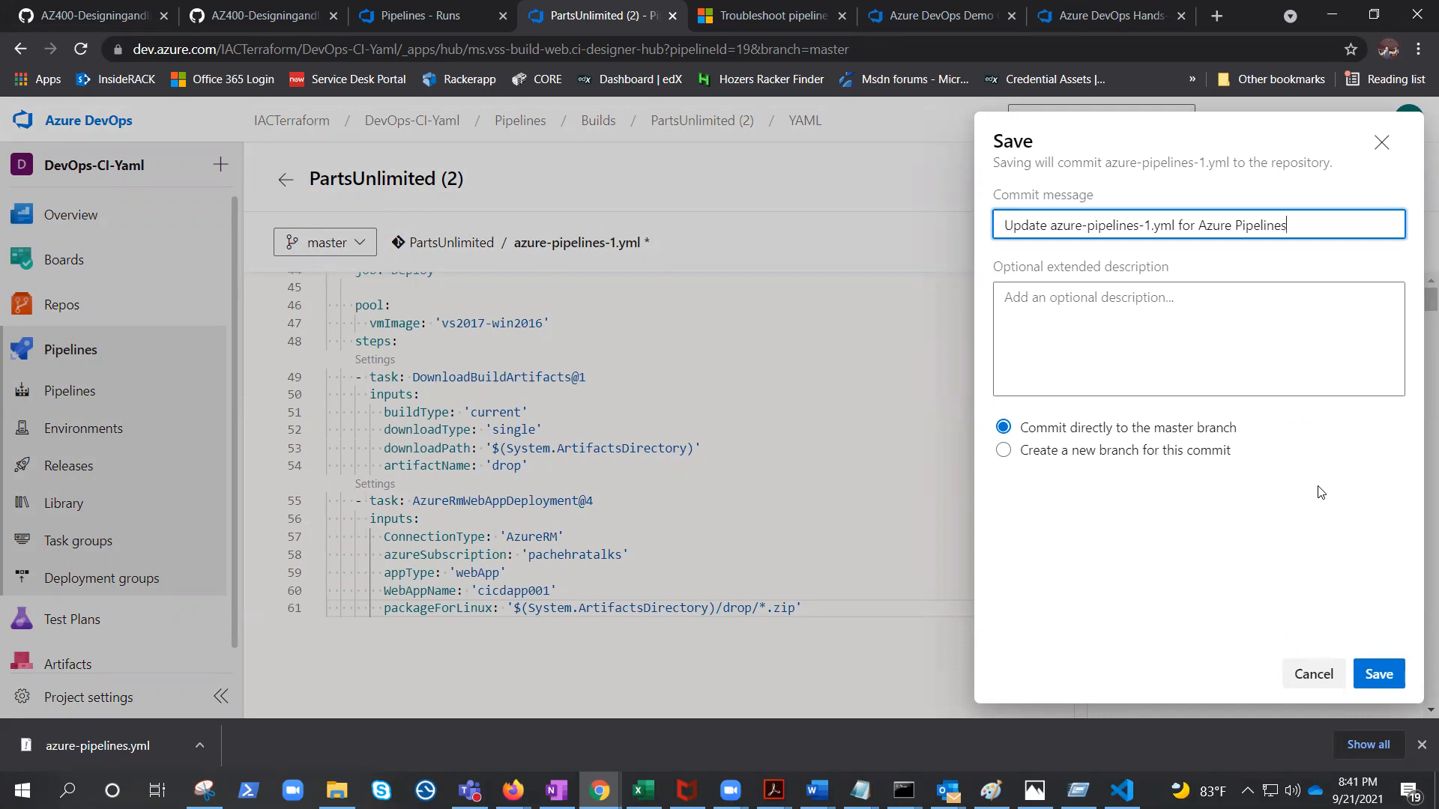
pyautogui.click(1394, 679)
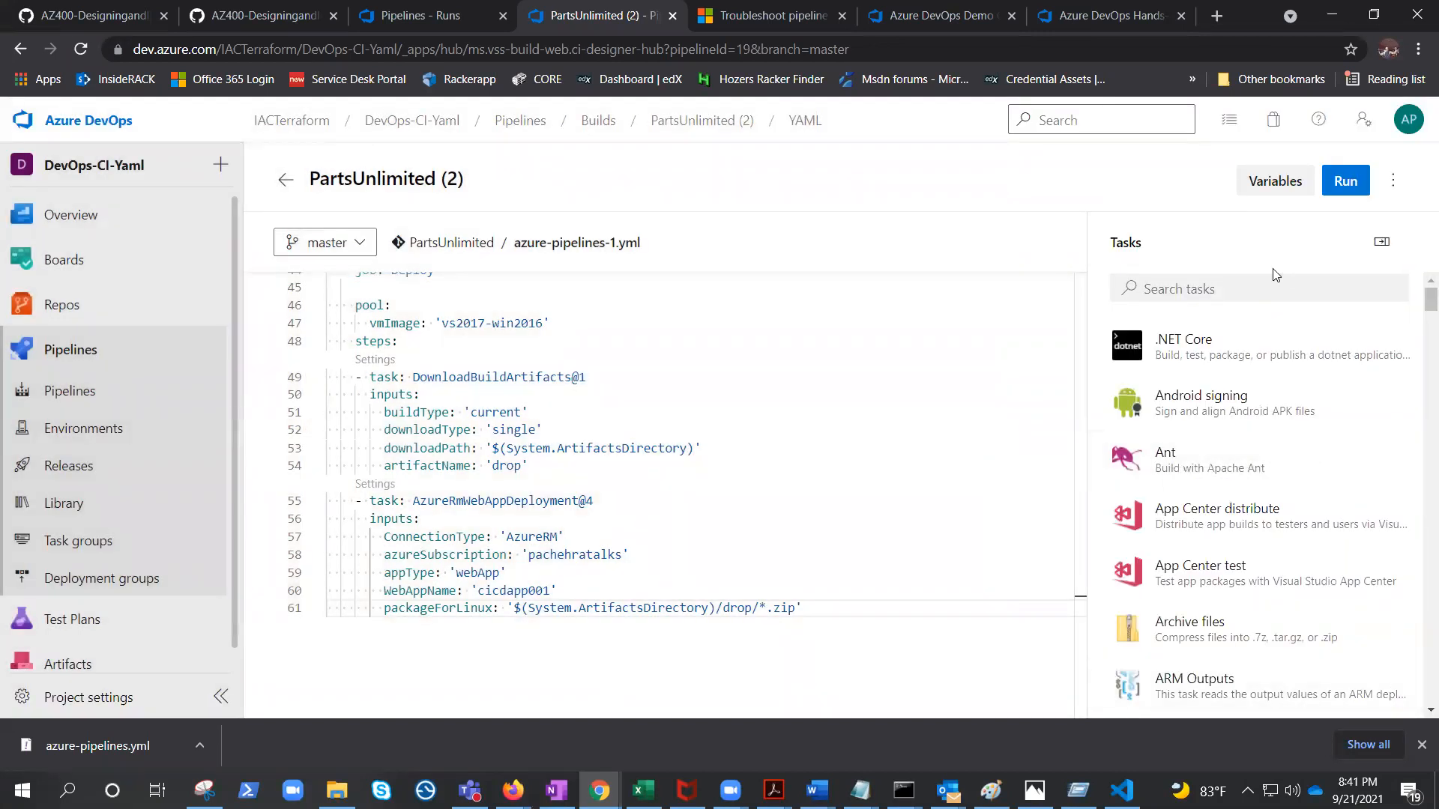
# Run the pipeline manually on the master branch.
pyautogui.click(1346, 179)
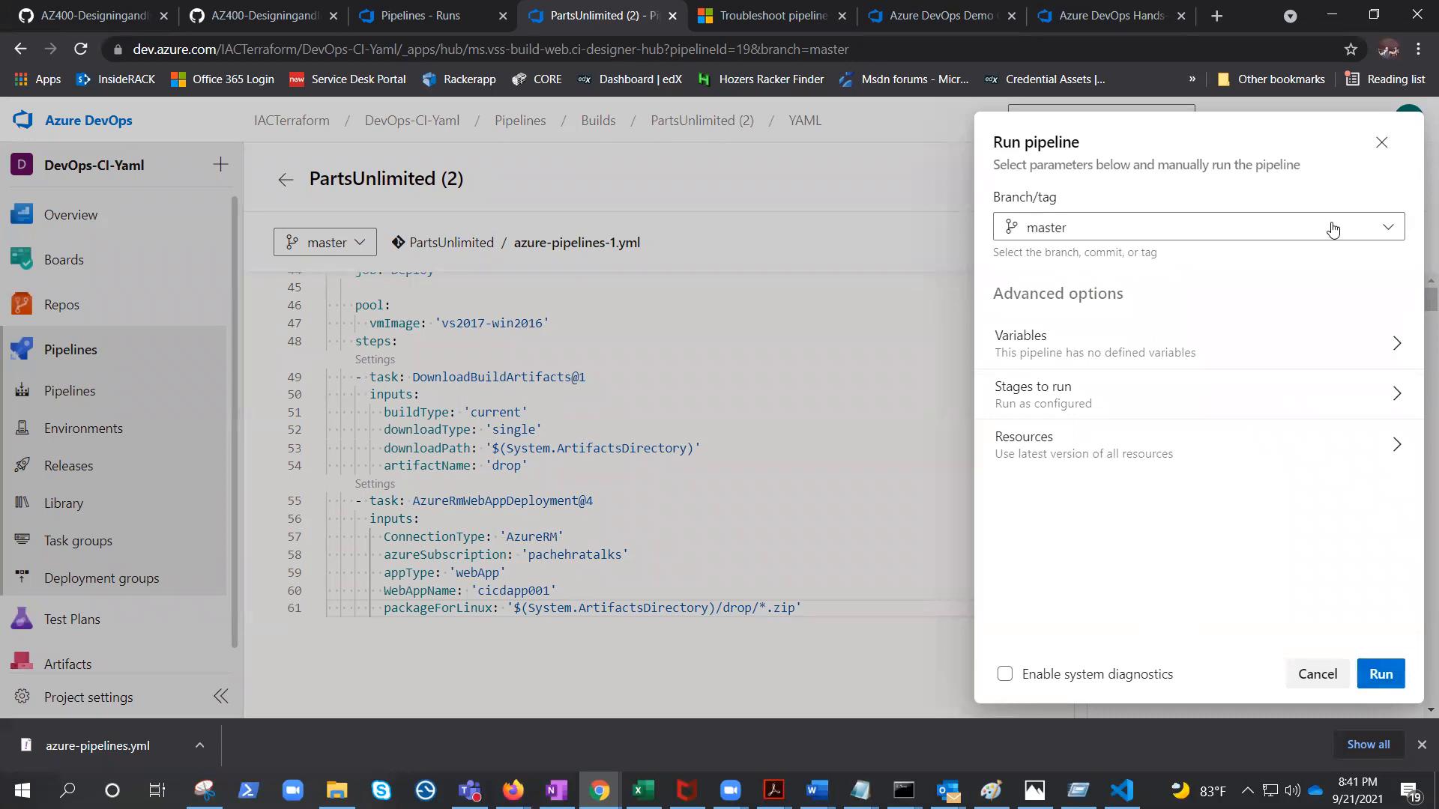
pyautogui.click(1393, 231)
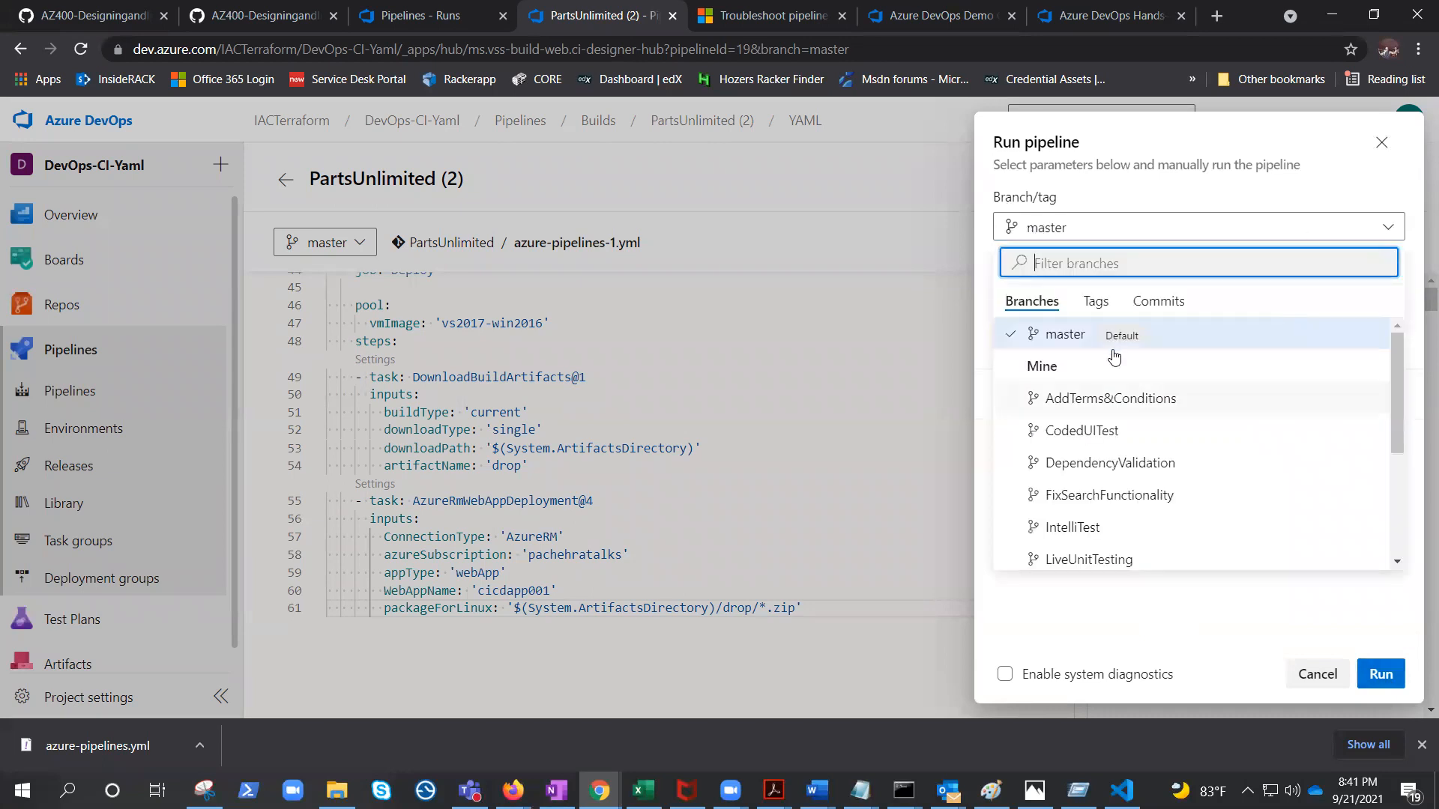
pyautogui.click(1121, 343)
pyautogui.click(1381, 673)
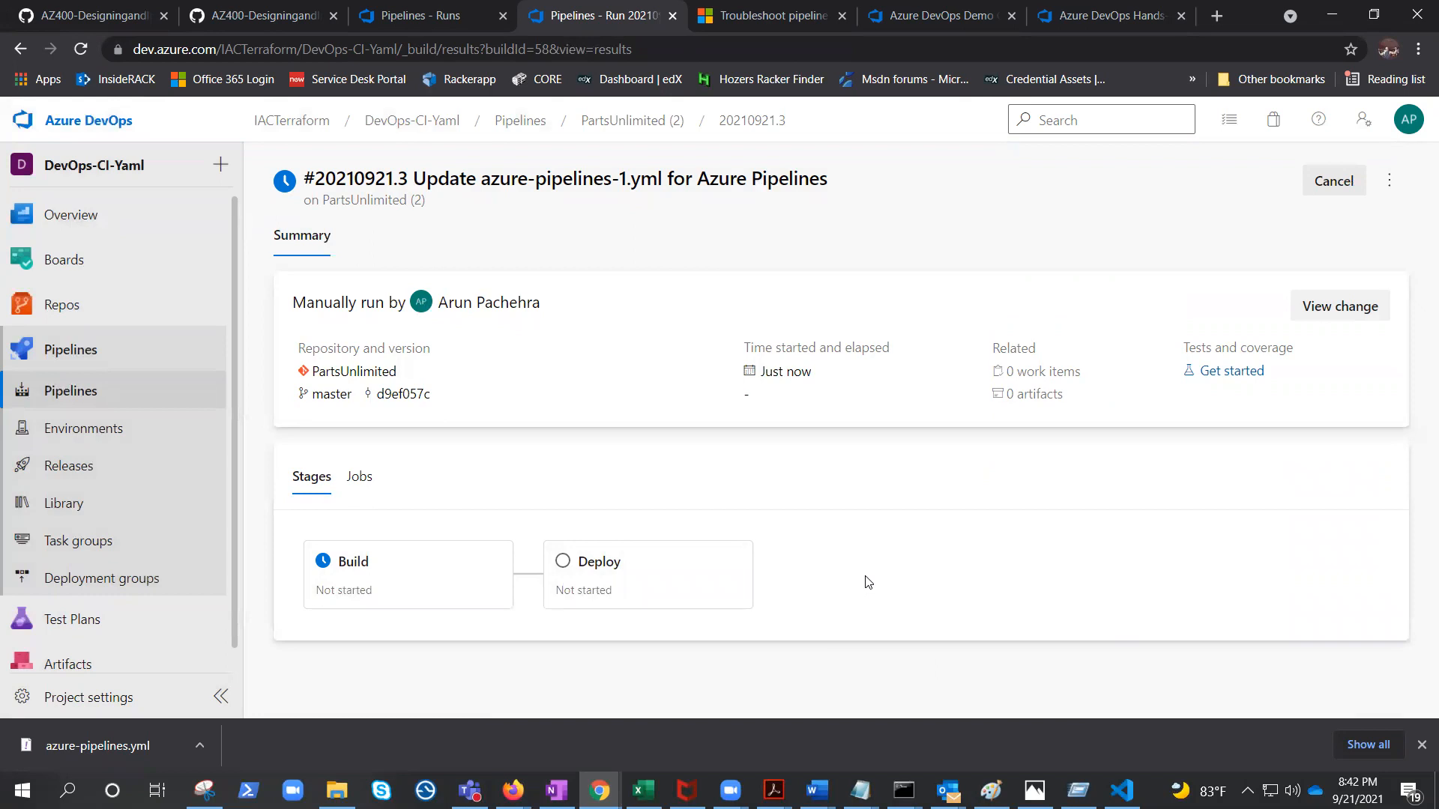
# Browse the pipeline runs and repository files, then open a PartsUnlimited (2) run summary.
pyautogui.click(73, 395)
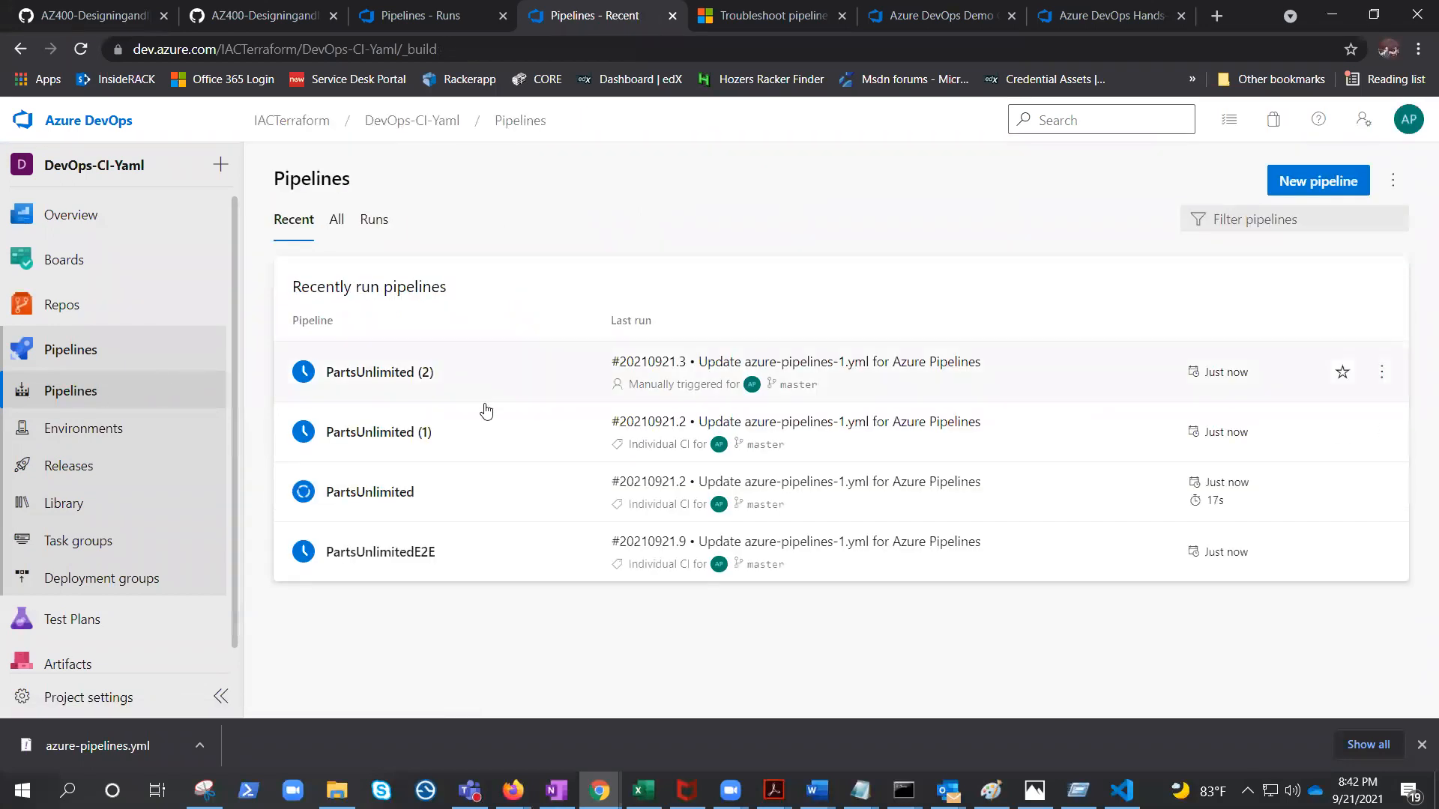
pyautogui.click(382, 222)
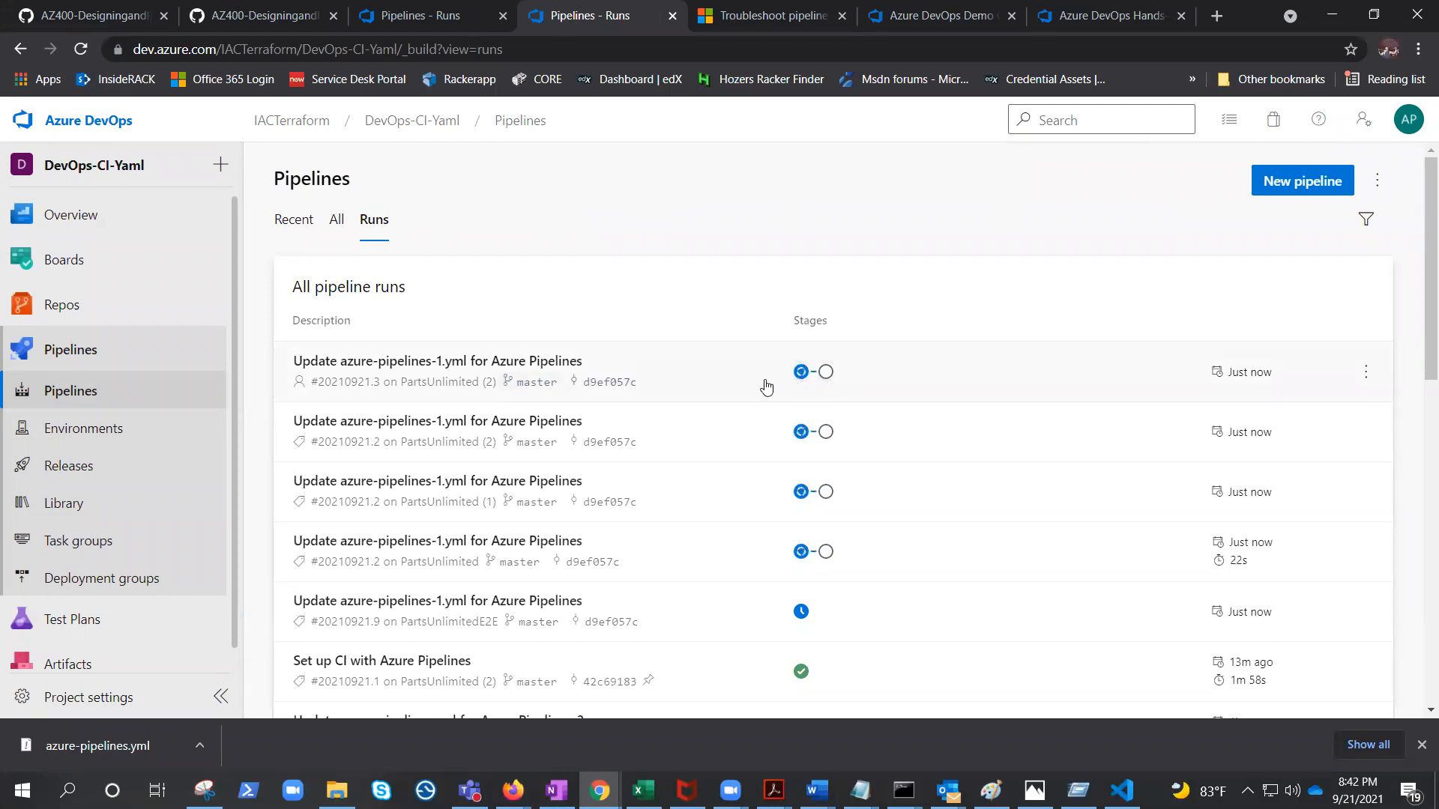
pyautogui.click(529, 382)
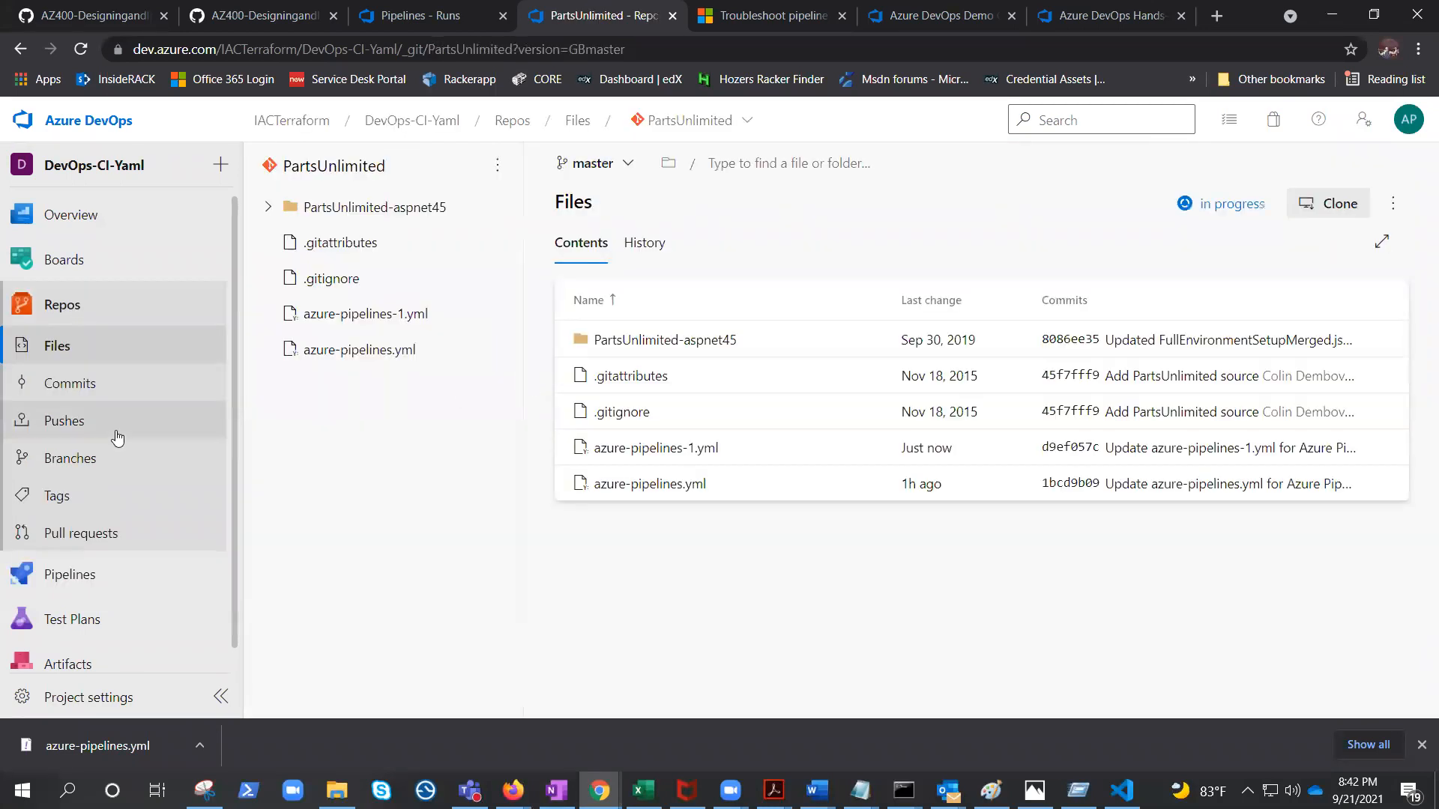
pyautogui.click(75, 574)
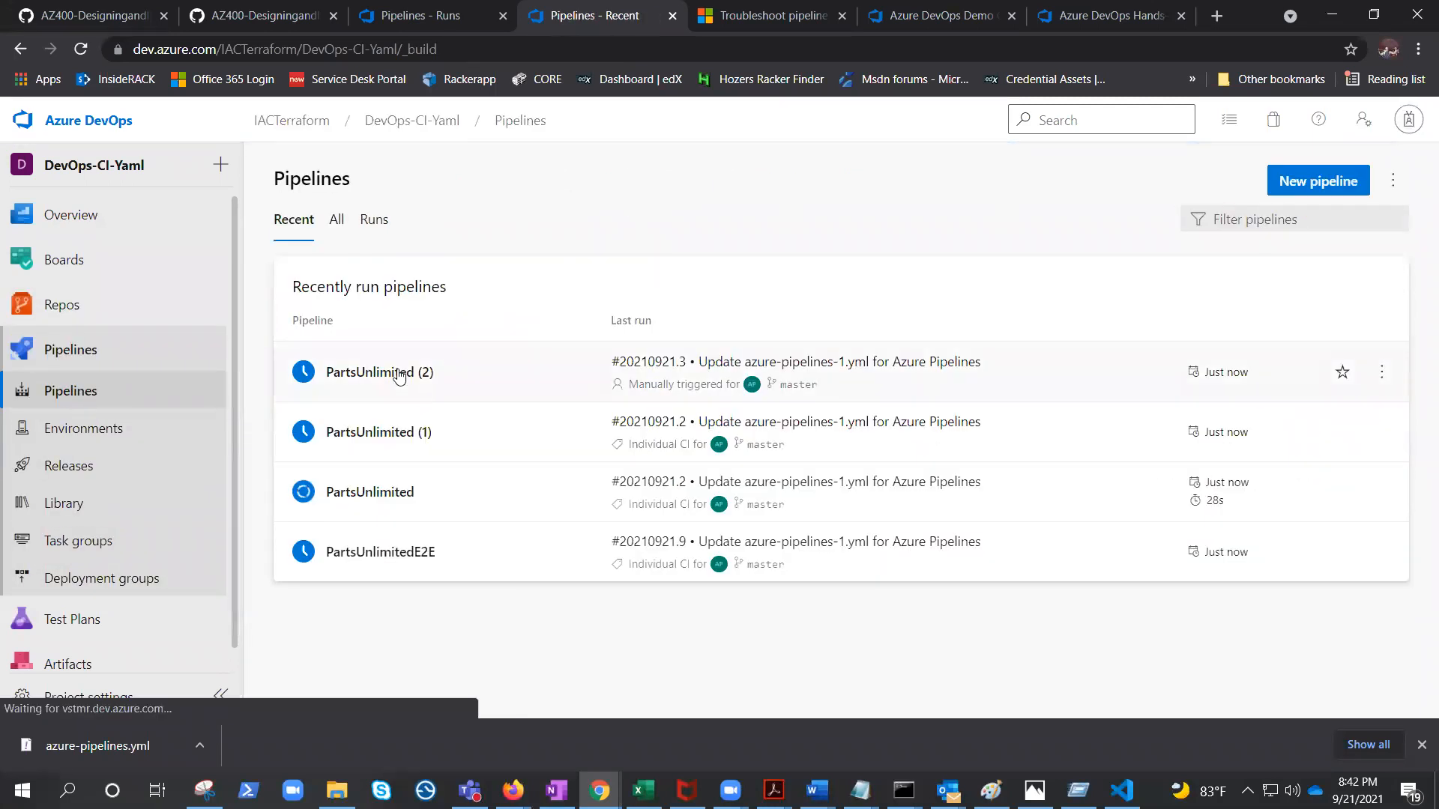
pyautogui.click(396, 372)
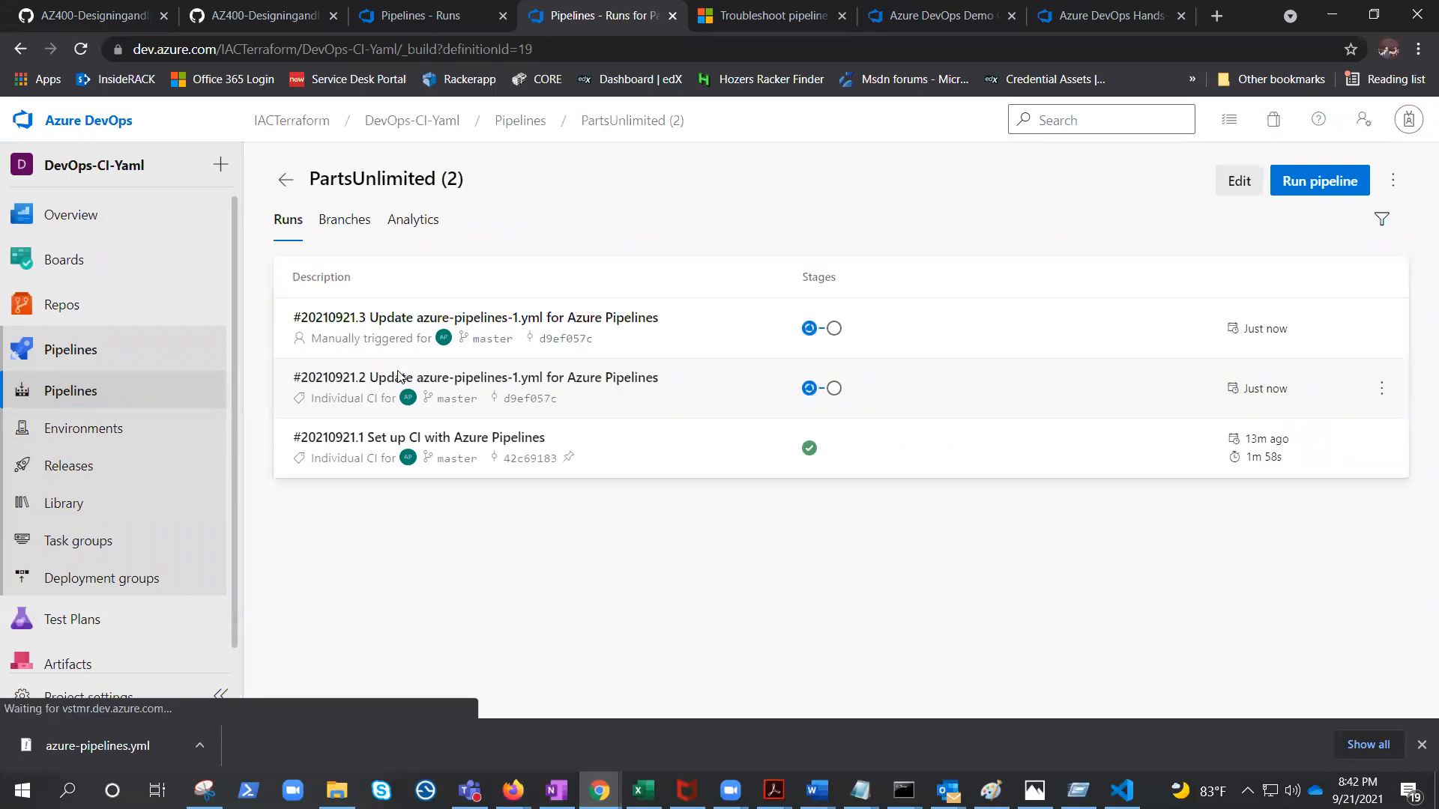
pyautogui.click(528, 320)
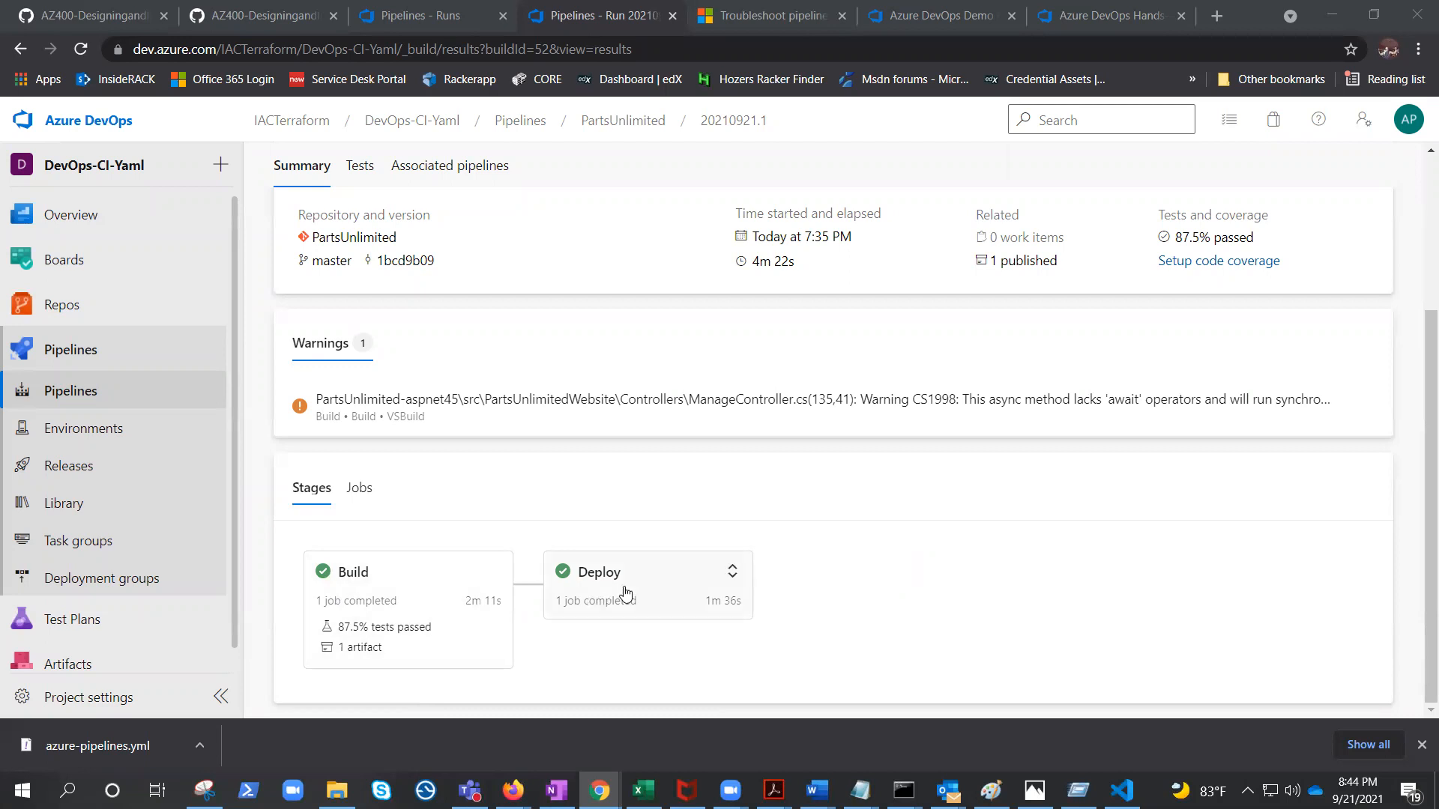
# Inspect the run's published drop artifact files, then return to the run's Build and Deploy stages.
pyautogui.click(1030, 272)
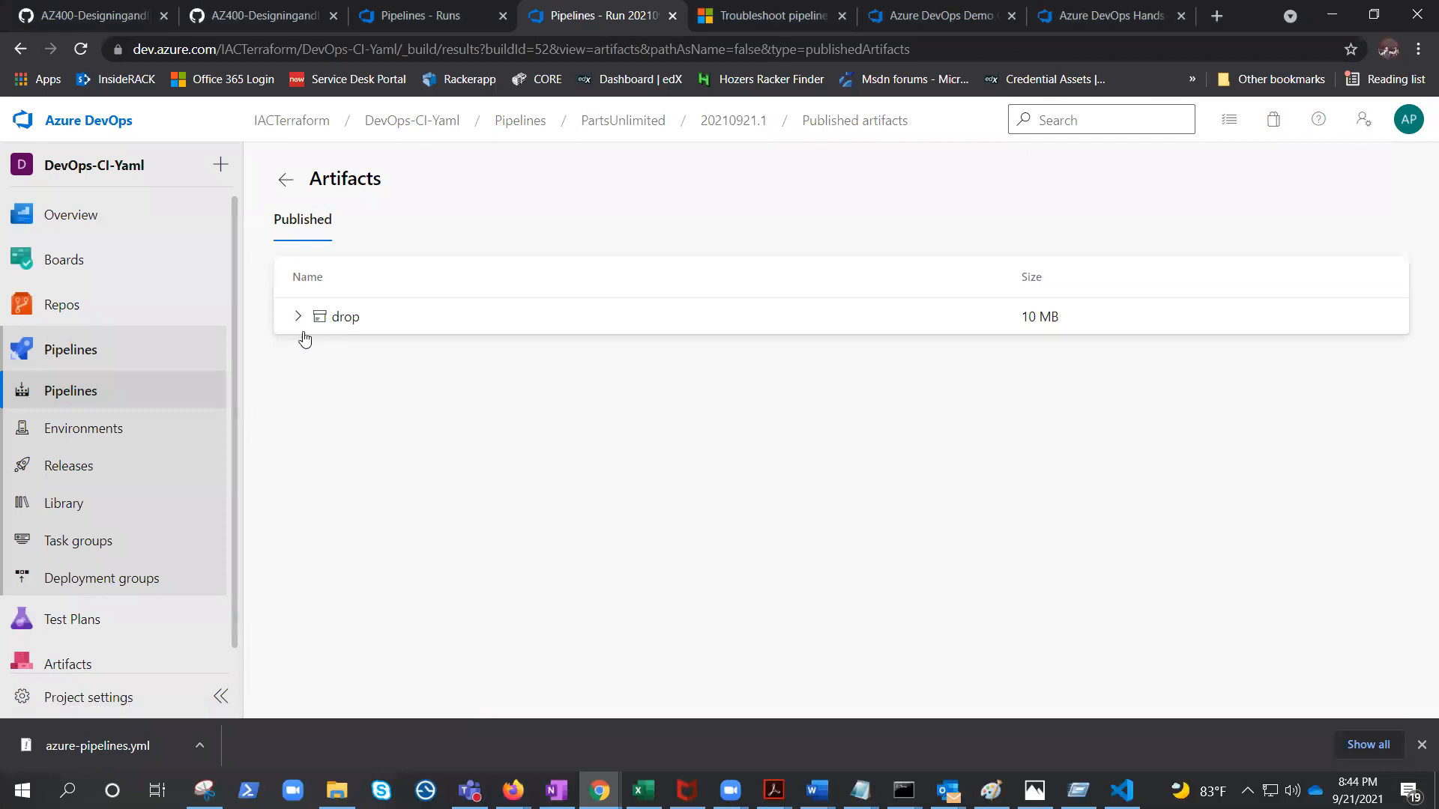
pyautogui.click(299, 316)
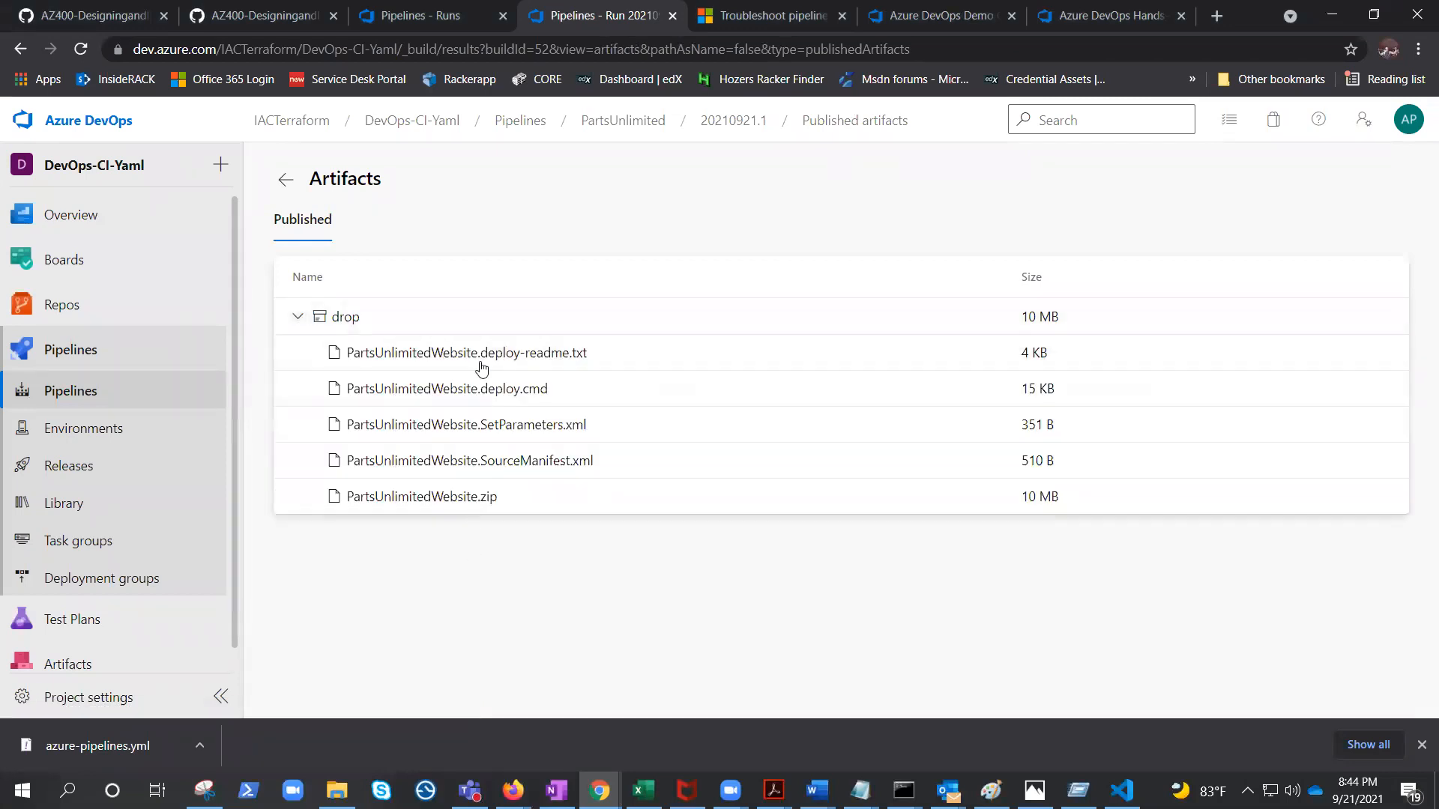
pyautogui.click(298, 317)
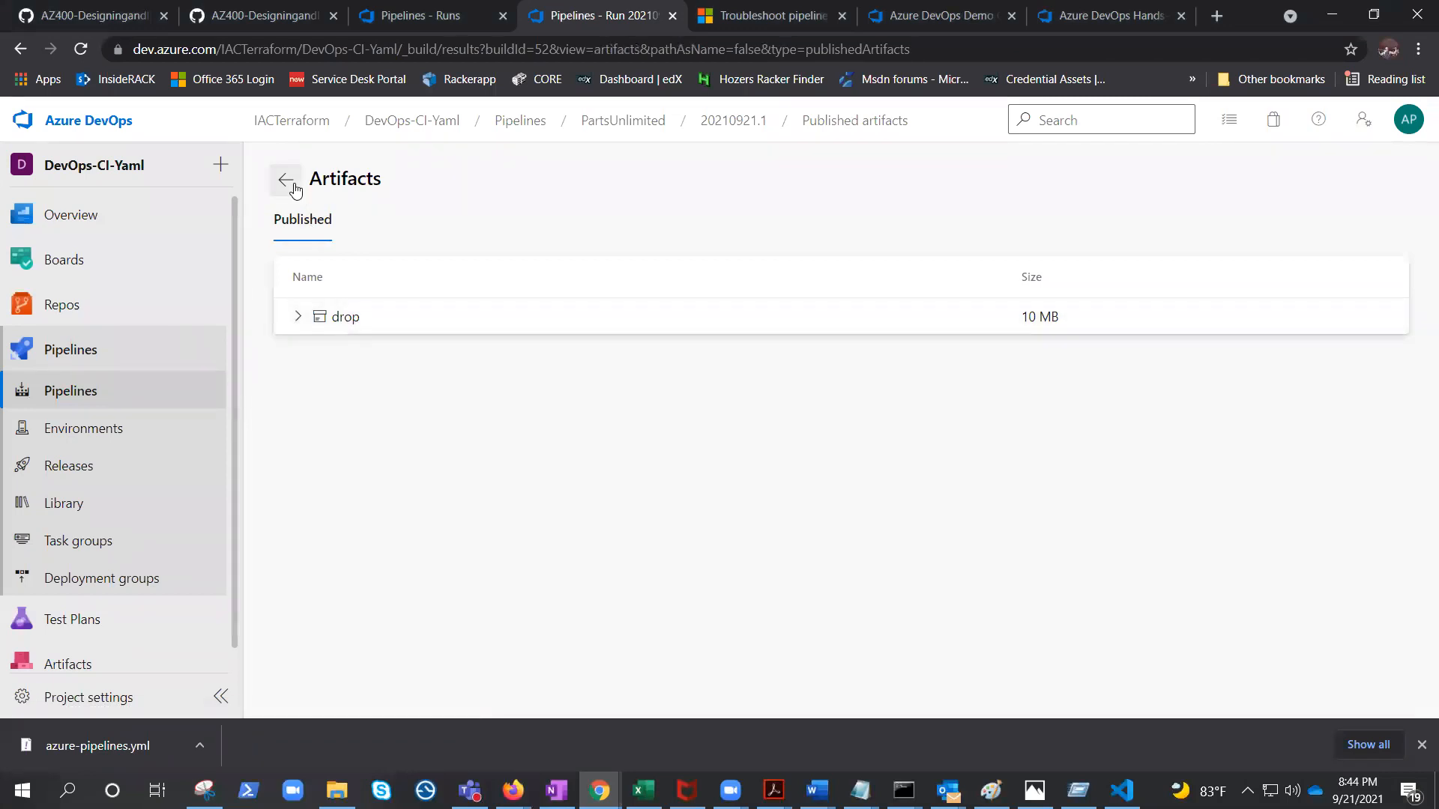
pyautogui.click(294, 189)
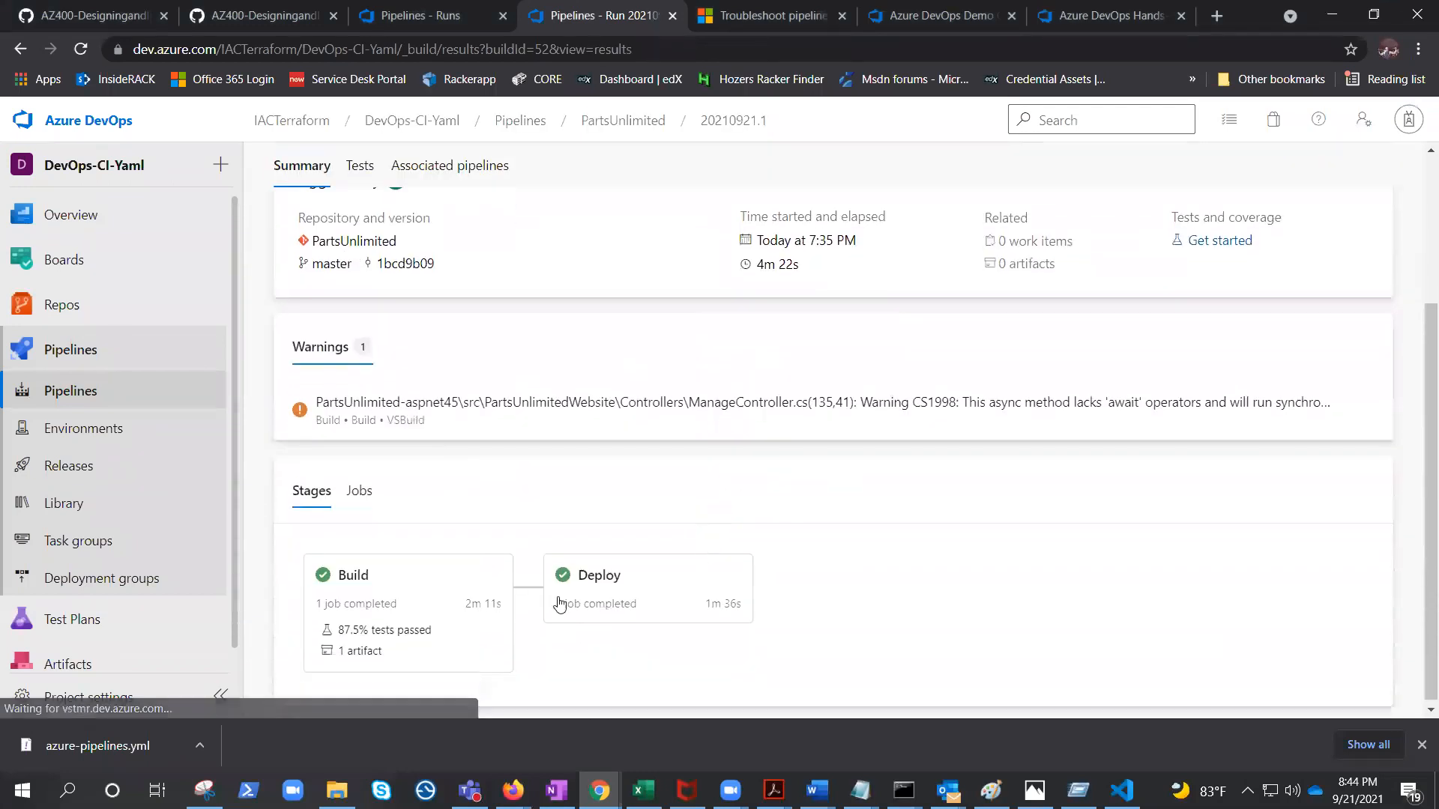
pyautogui.click(618, 603)
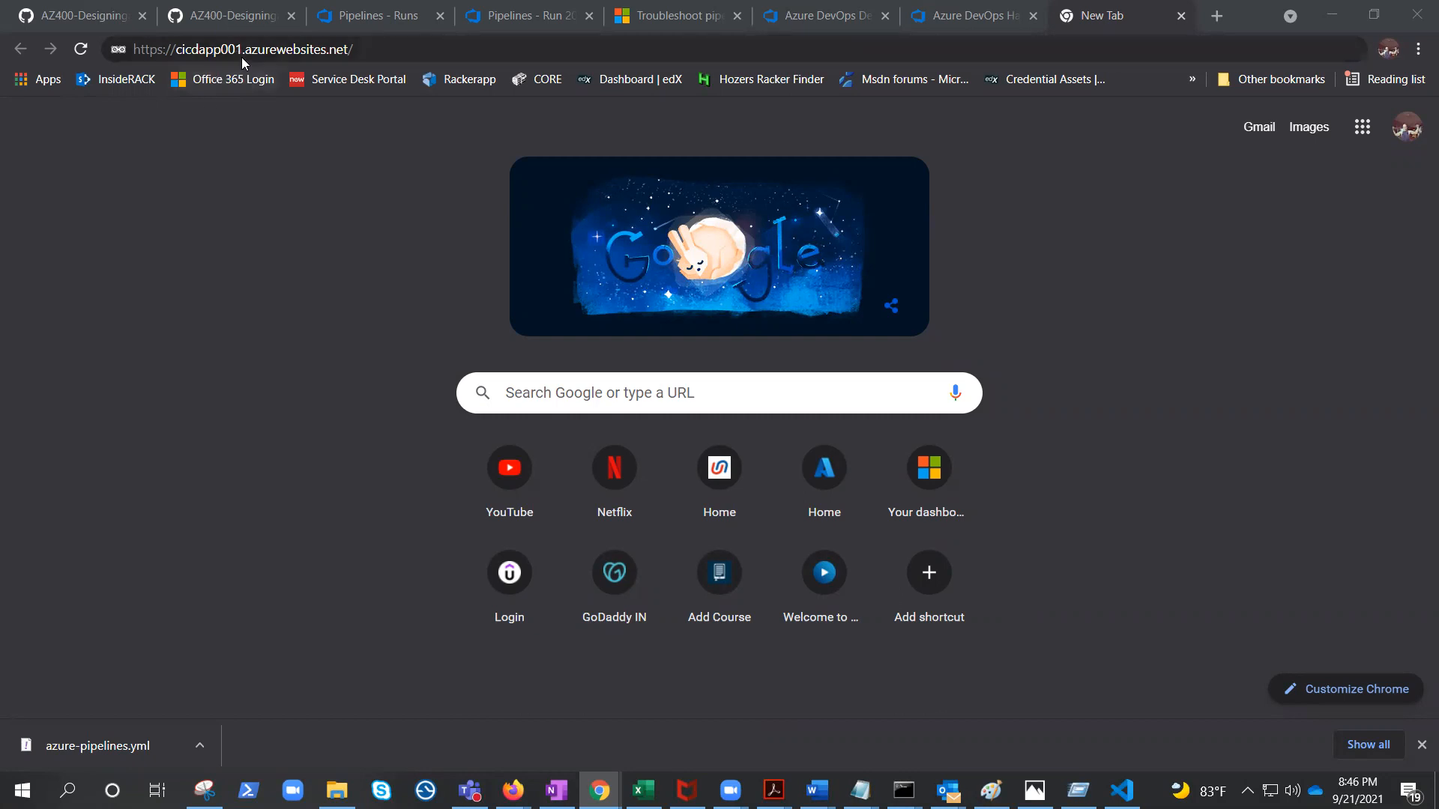
# Open the deployed web app at cicdapp001.azurewebsites.net in the browser.
pyautogui.click(411, 53)
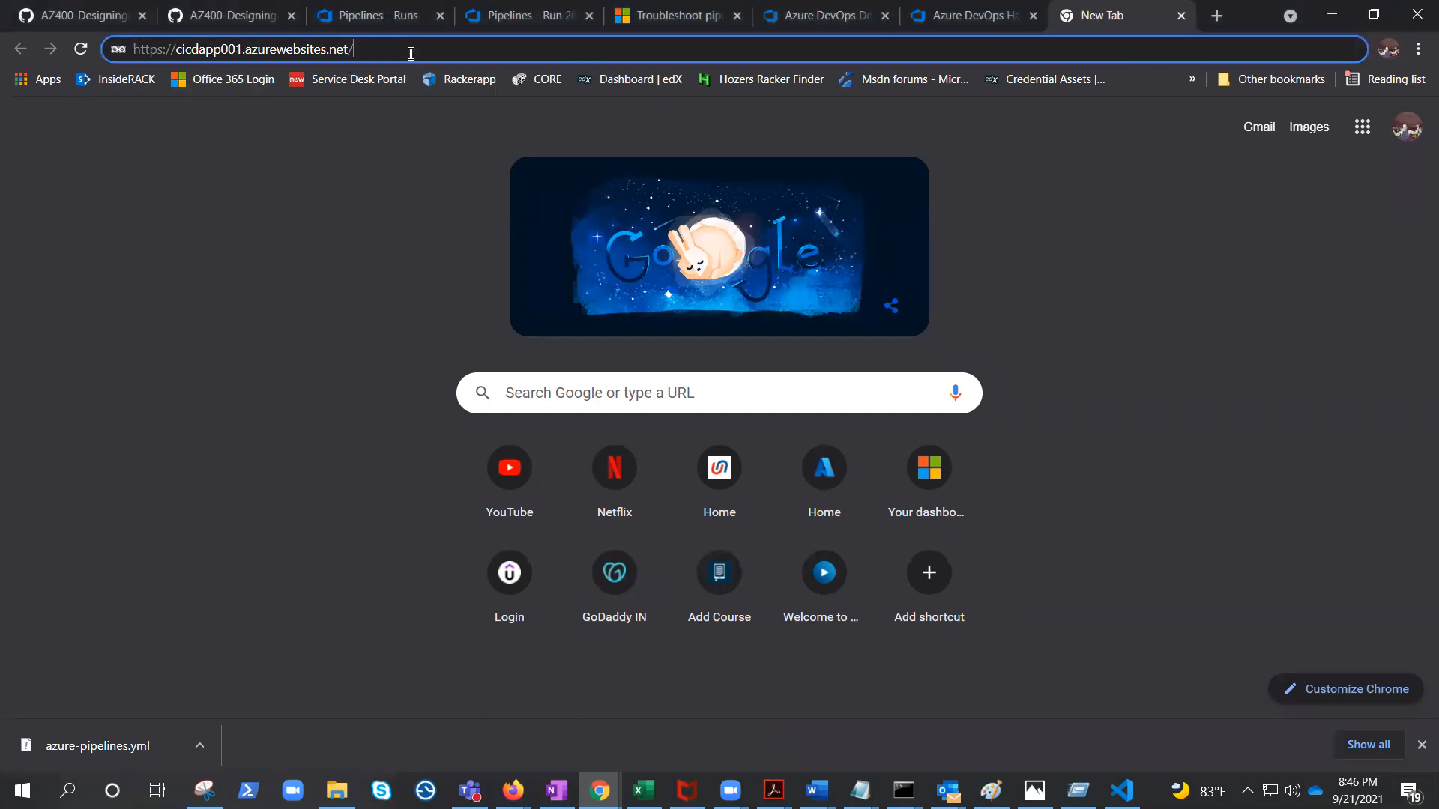
pyautogui.press('Return')
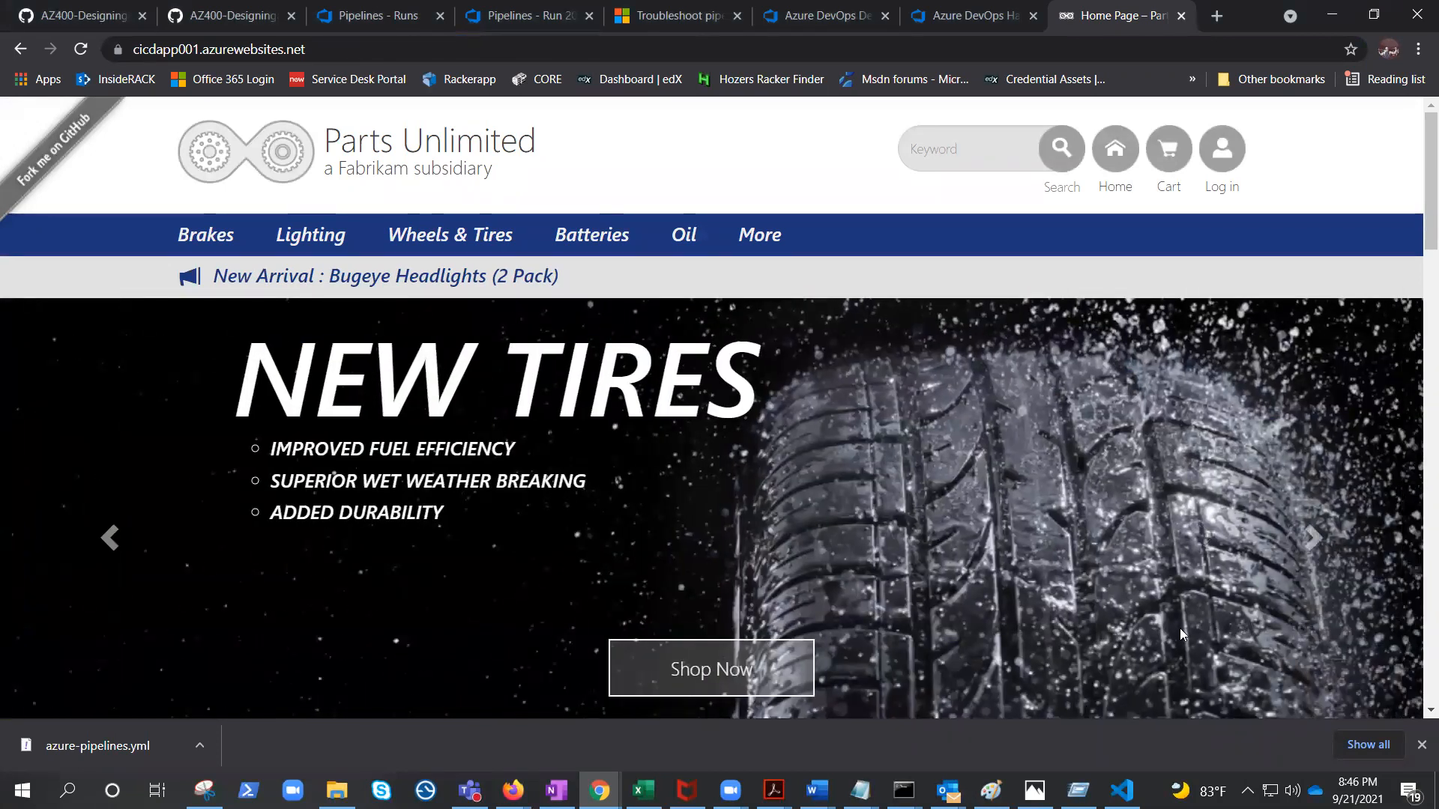
# Switch to Paint and draw four rectangles, each about 130 × 90 px, in a row below the notes.
pyautogui.click(991, 790)
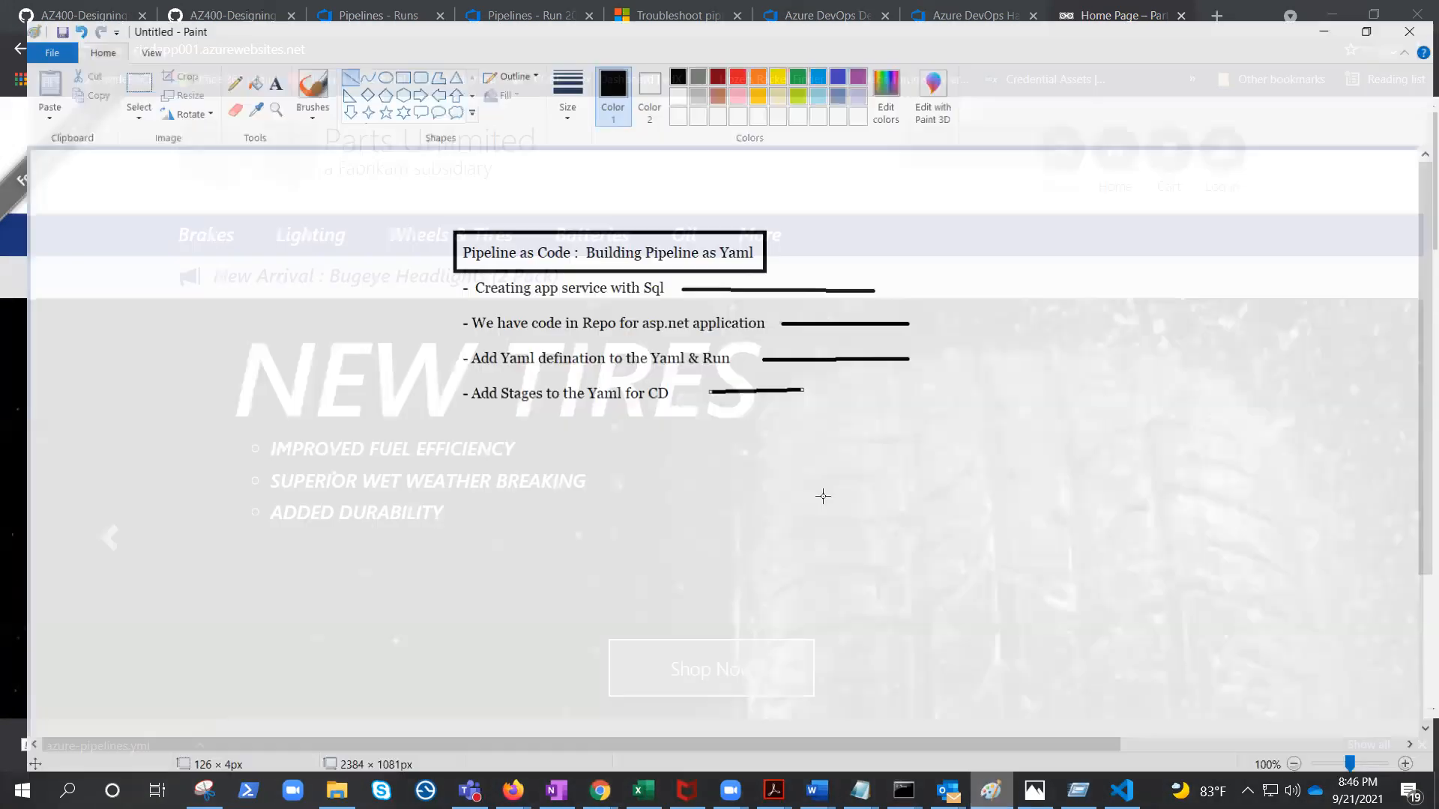
pyautogui.click(825, 496)
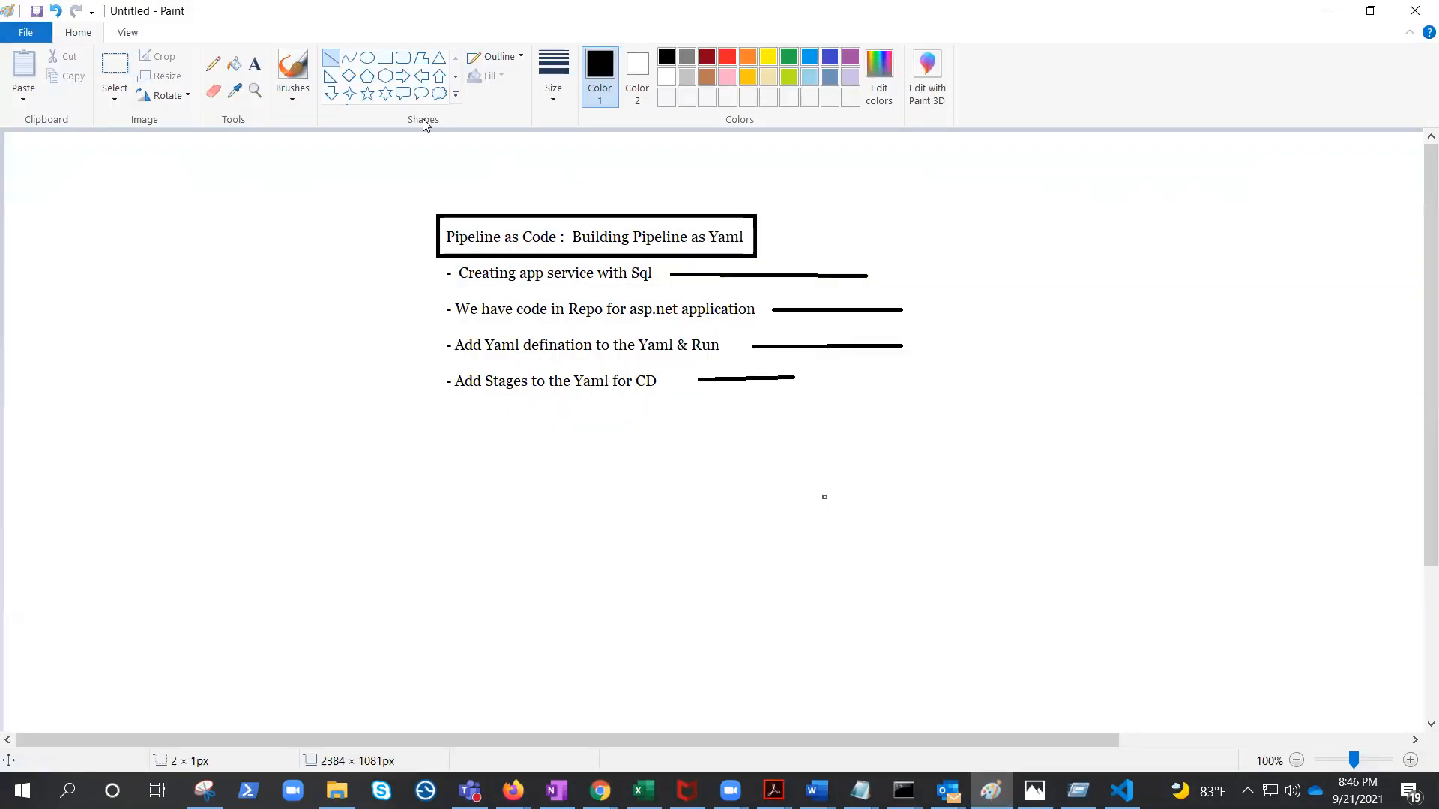
pyautogui.click(385, 58)
pyautogui.moveTo(148, 487)
pyautogui.mouseDown()
pyautogui.moveTo(148, 510)
pyautogui.moveTo(240, 552)
pyautogui.mouseUp()
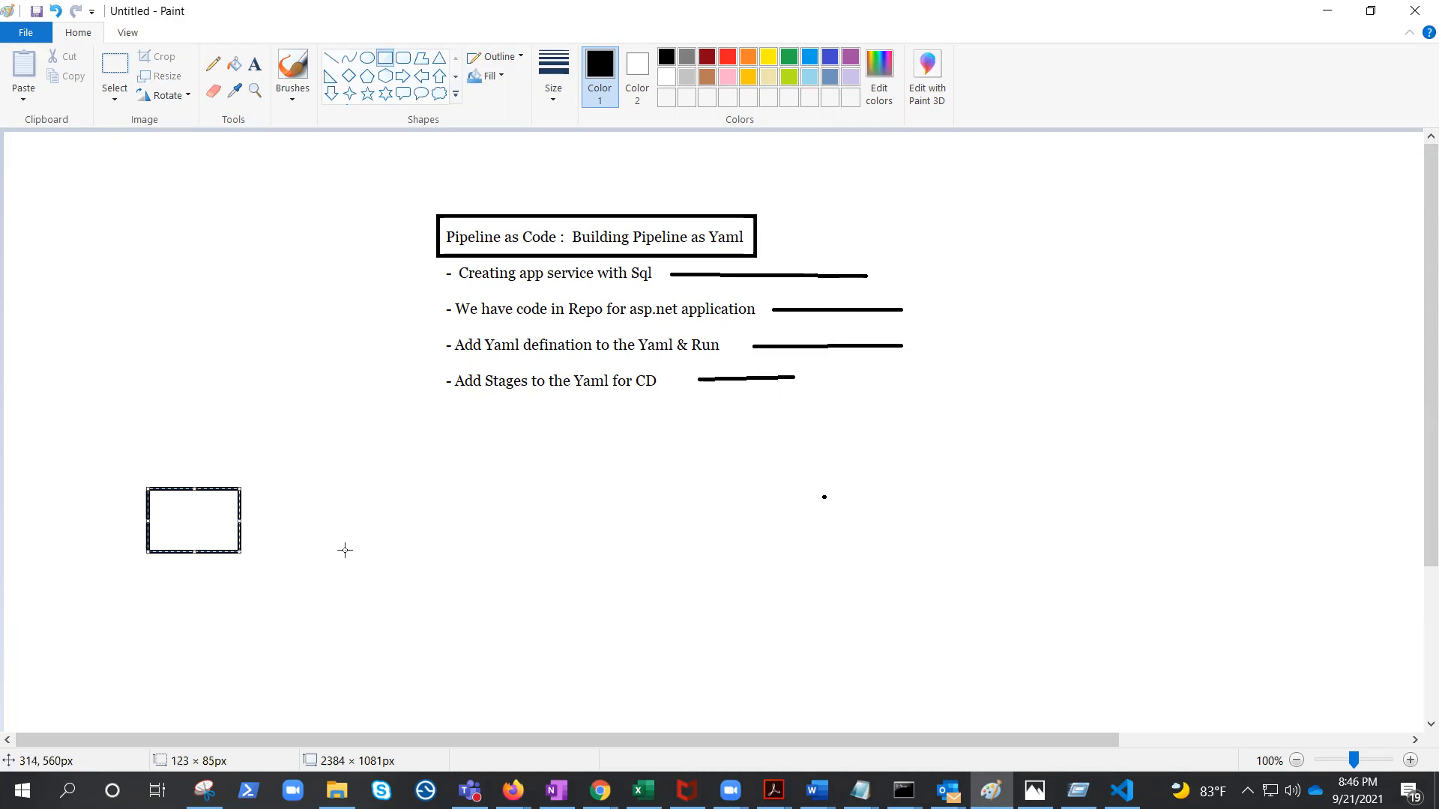
pyautogui.moveTo(402, 491); pyautogui.dragTo(493, 558)
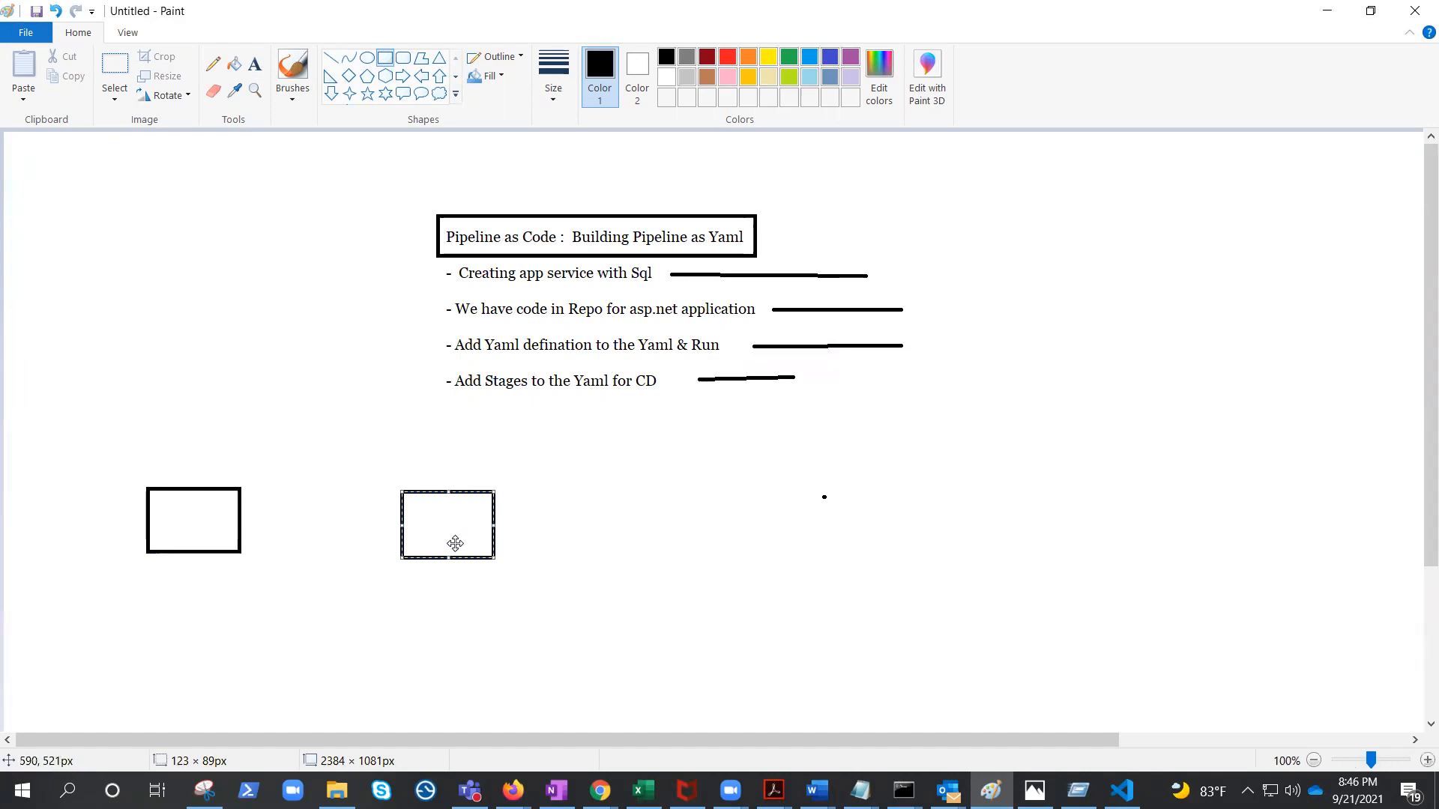
pyautogui.moveTo(603, 492); pyautogui.dragTo(702, 559)
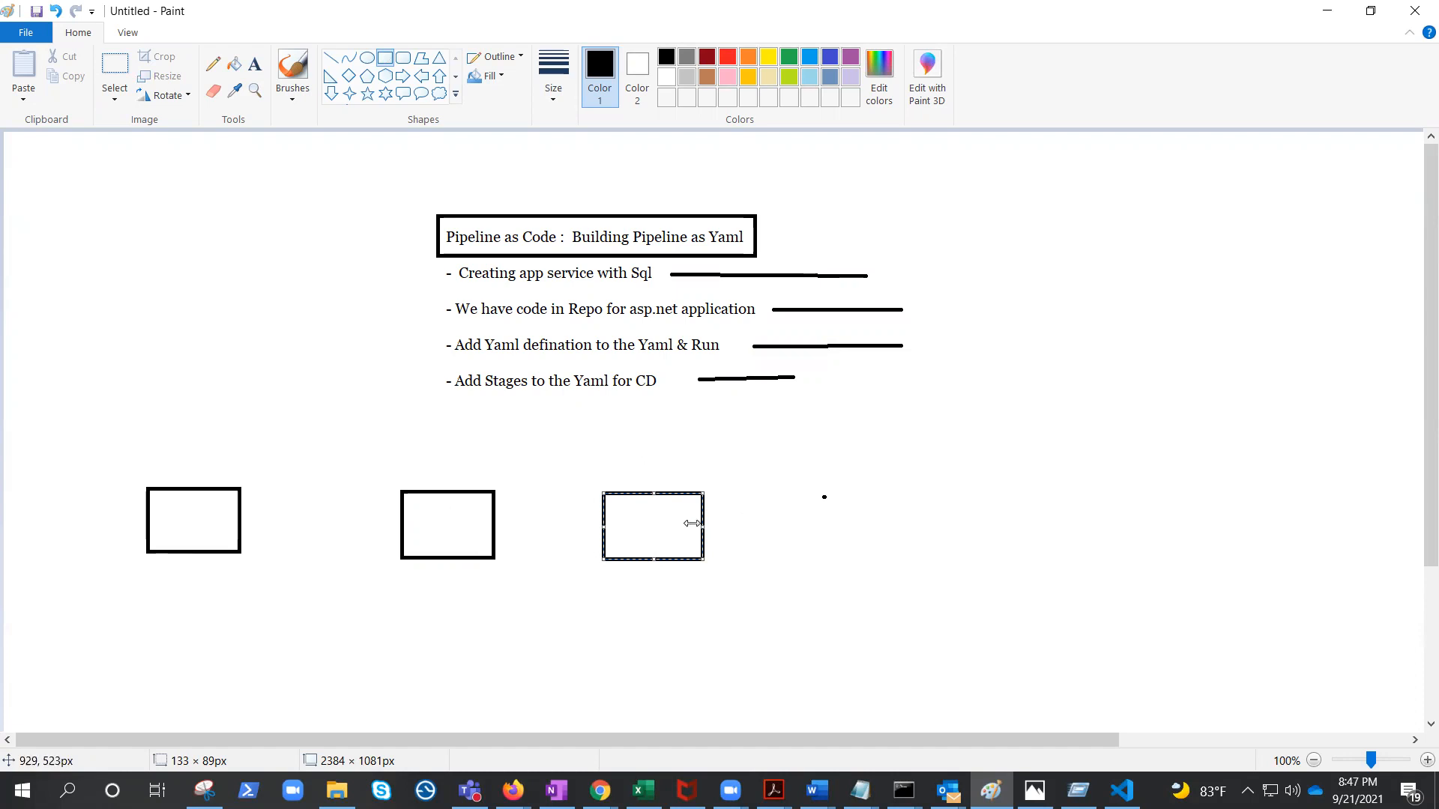
pyautogui.moveTo(834, 491); pyautogui.dragTo(948, 557)
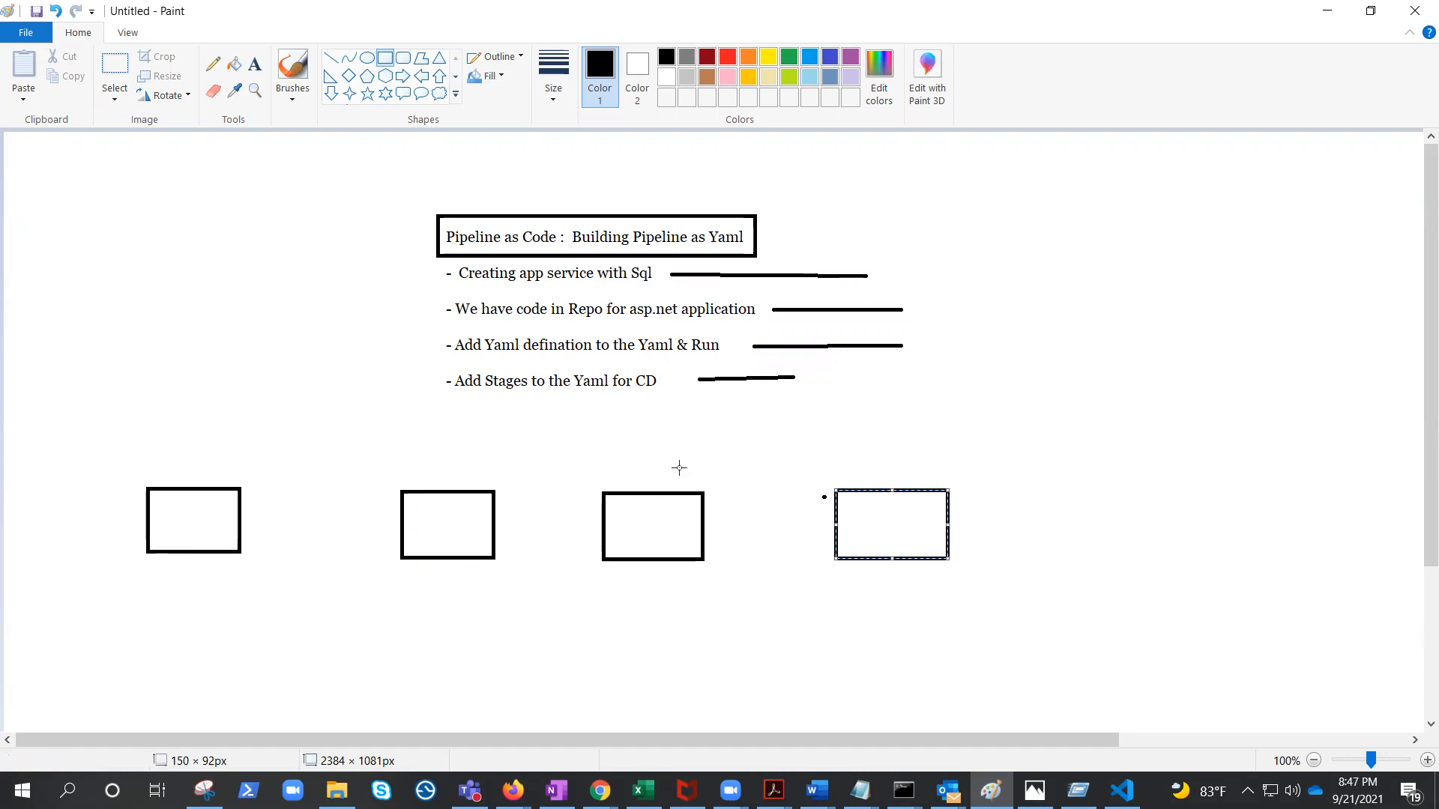